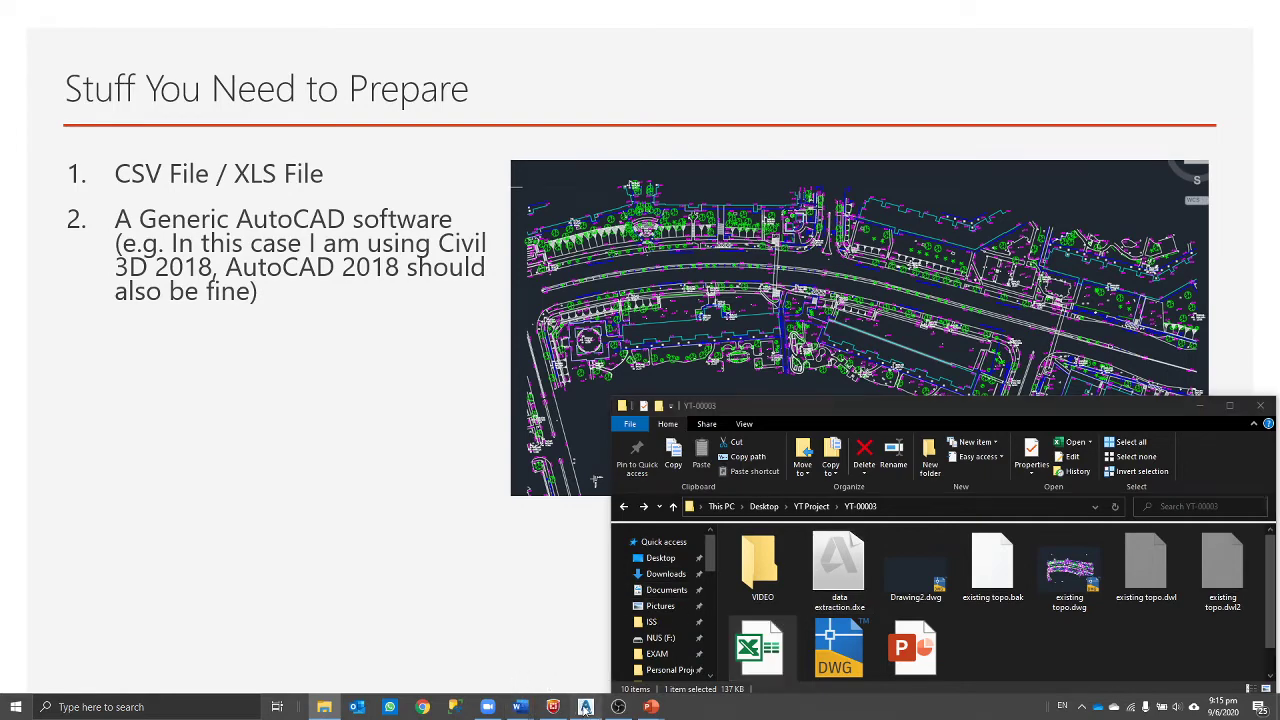
Step: Switch to AutoCAD Civil 3D and clear the workspace by closing the Import Survey Data wizard, Drawing Recovery Manager and Toolspace
left_click(800, 493)
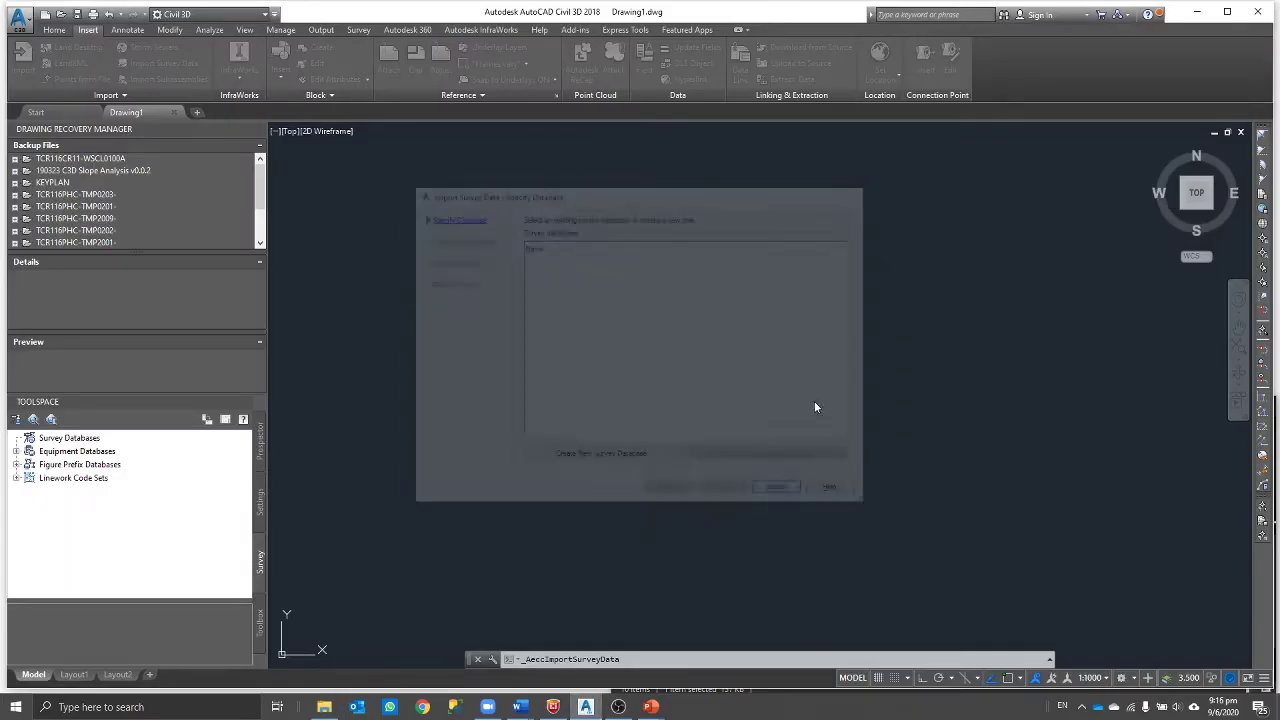
left_click(258, 129)
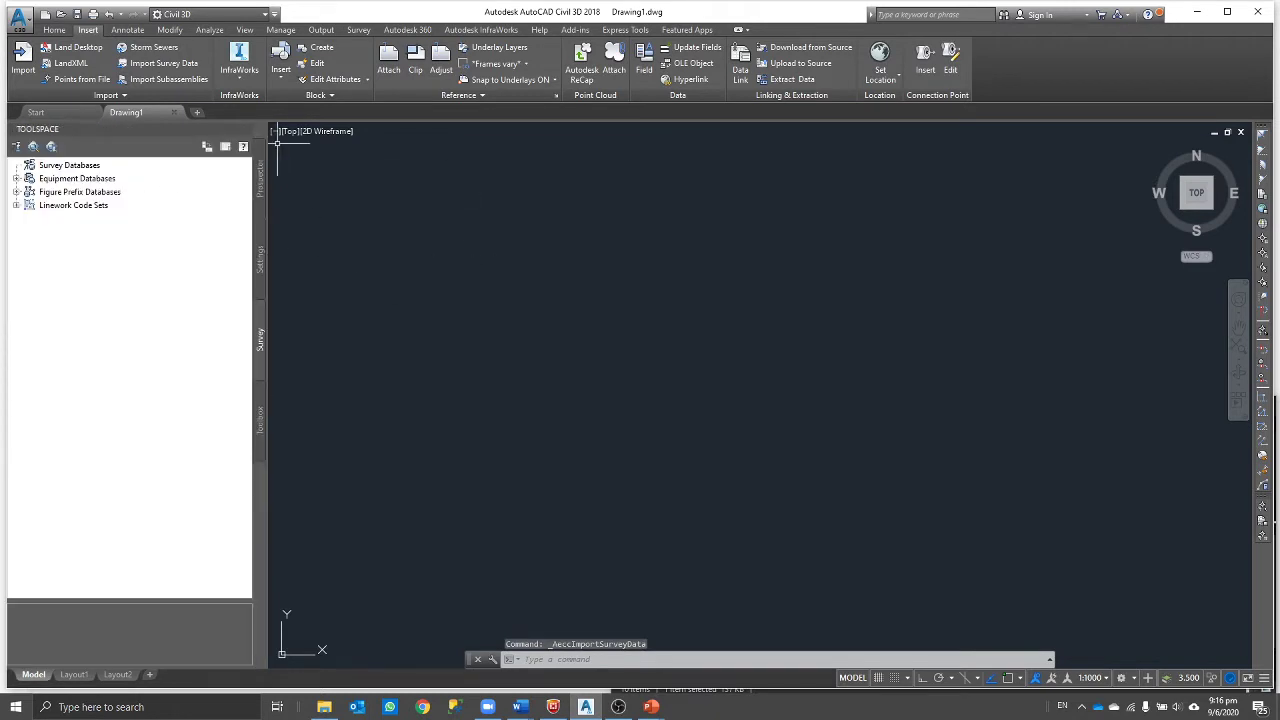
left_click(246, 130)
left_click(54, 29)
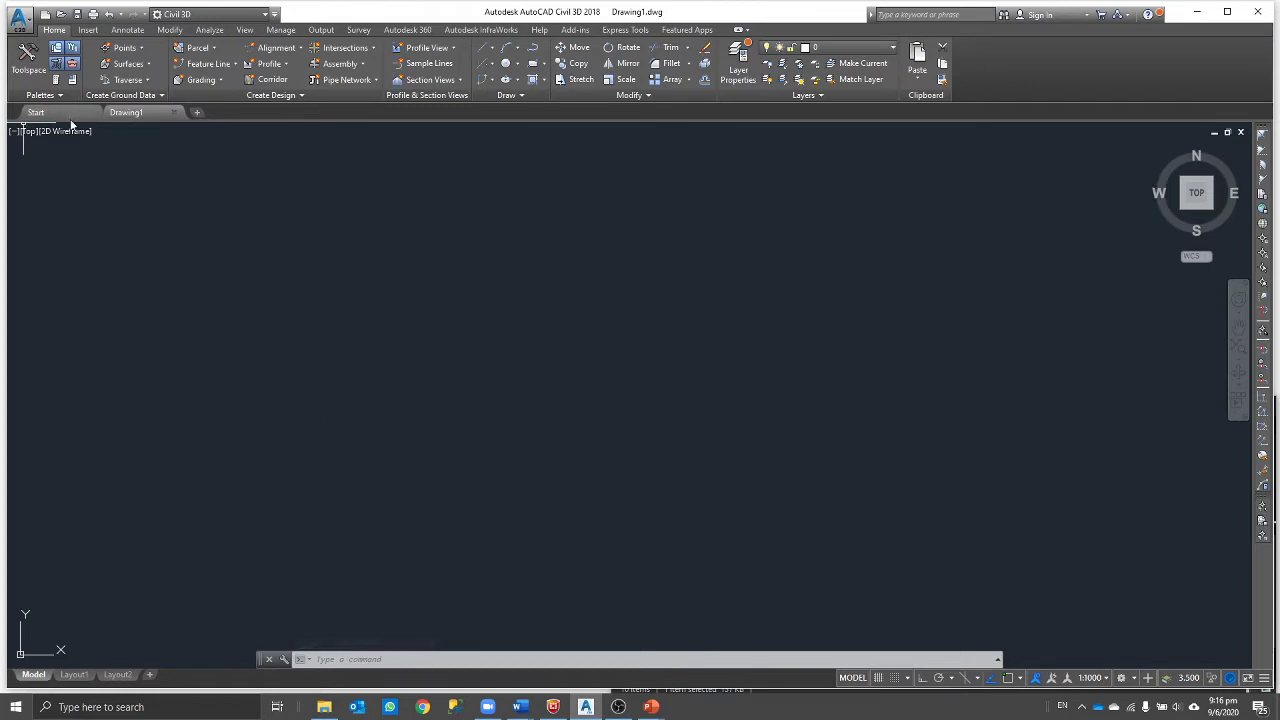
left_click(20, 16)
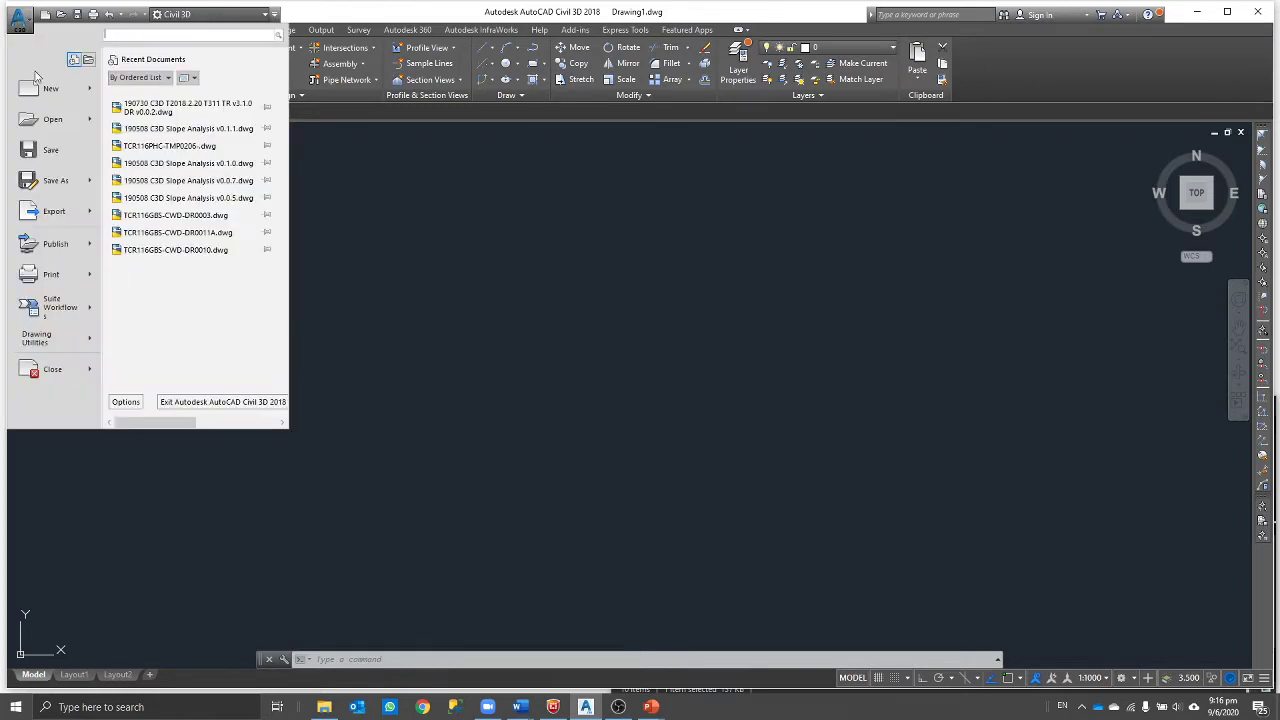
left_click(417, 174)
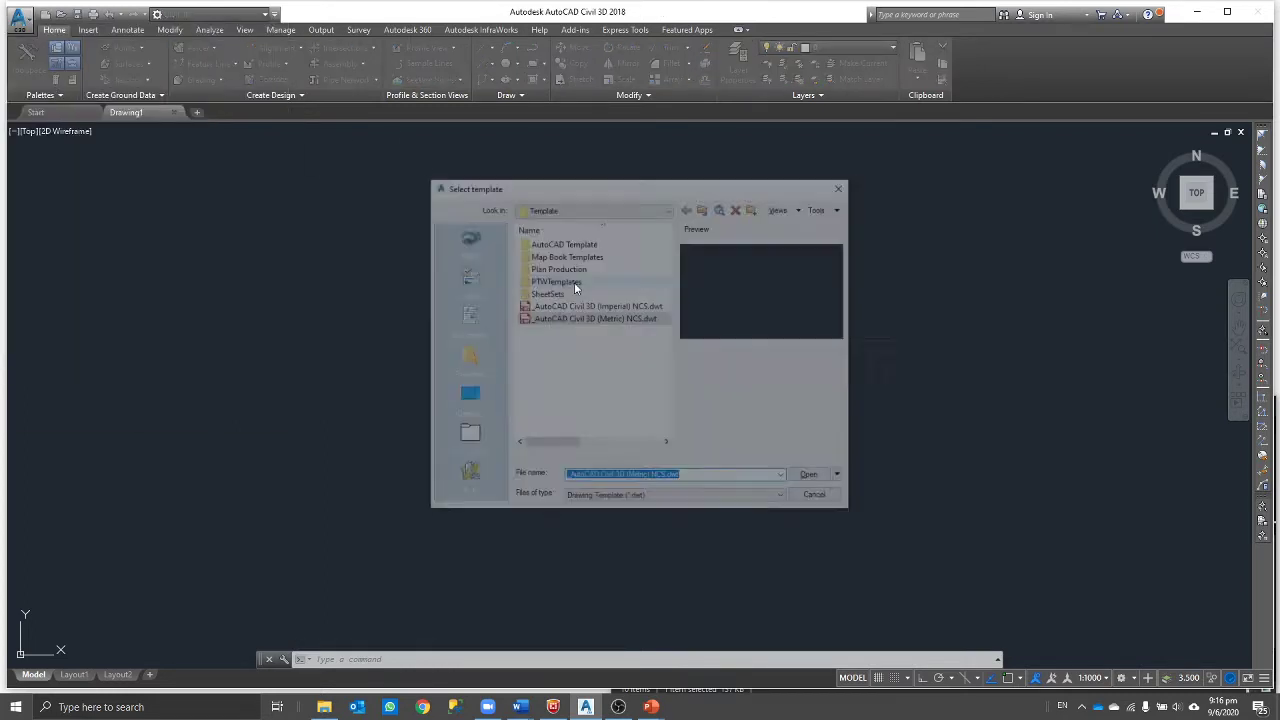
left_click(603, 319)
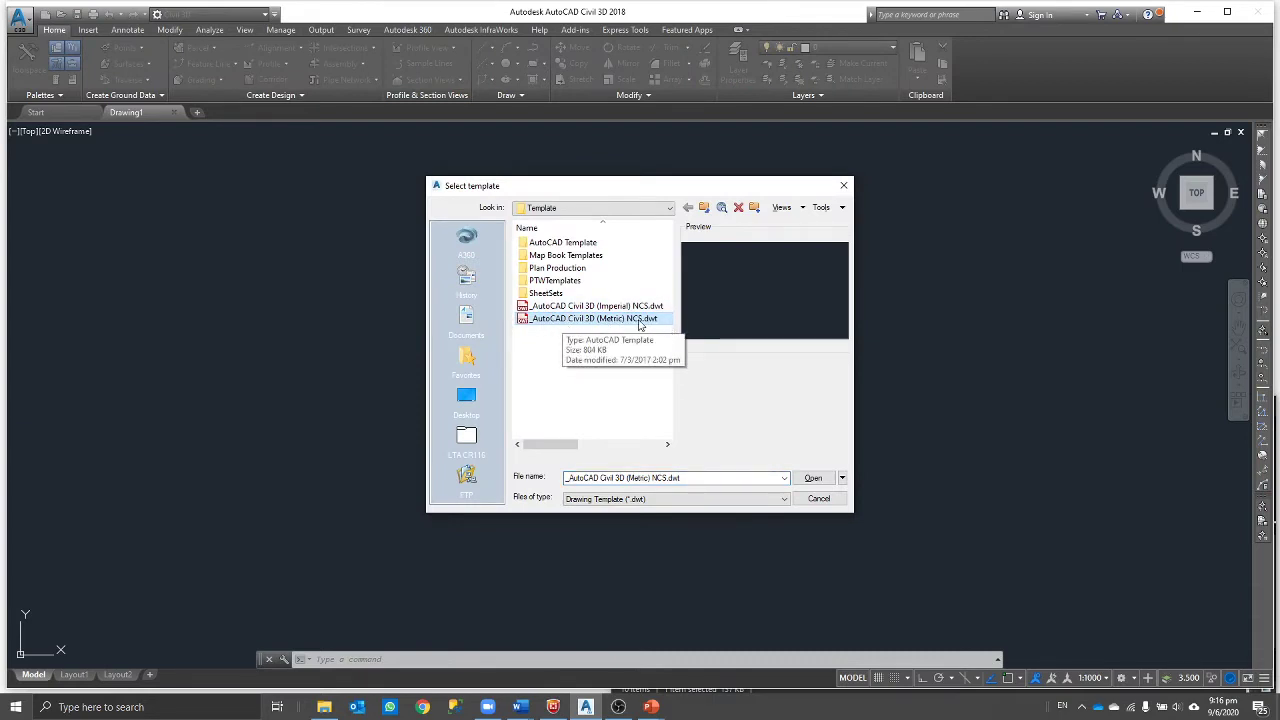
left_click(819, 498)
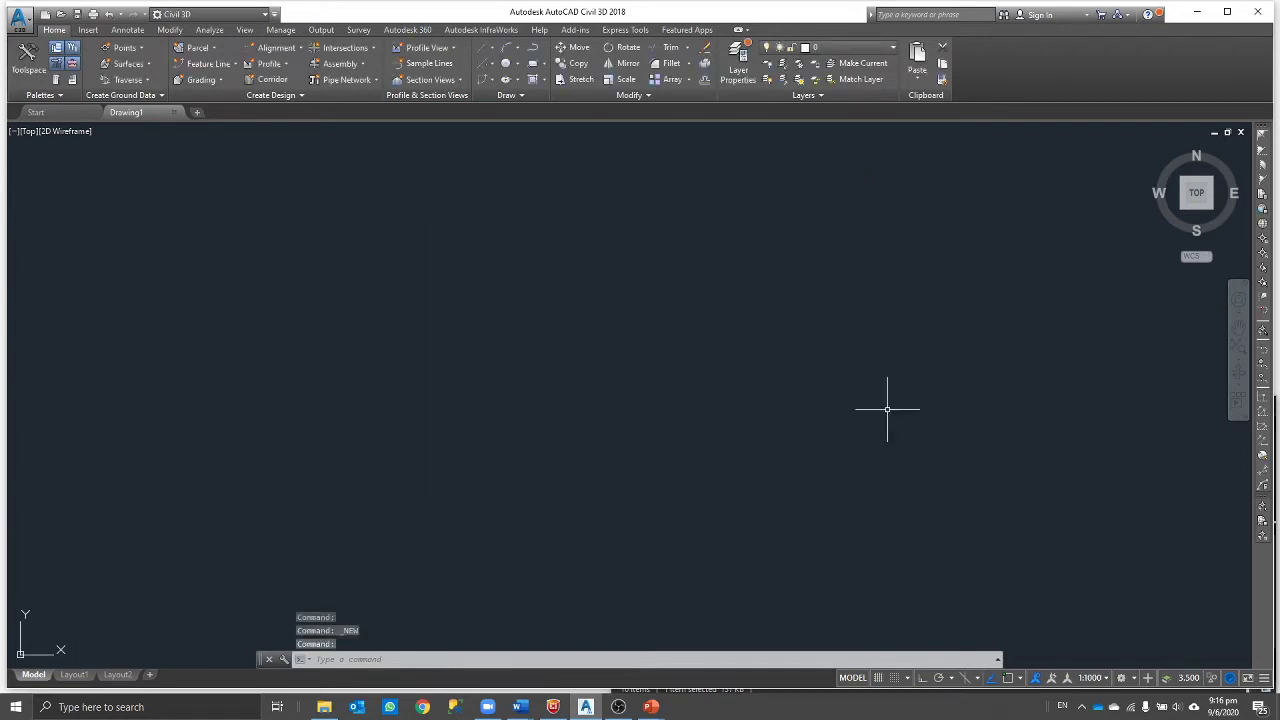
Step: Start a survey data import and create a new local survey database named test1
left_click(88, 30)
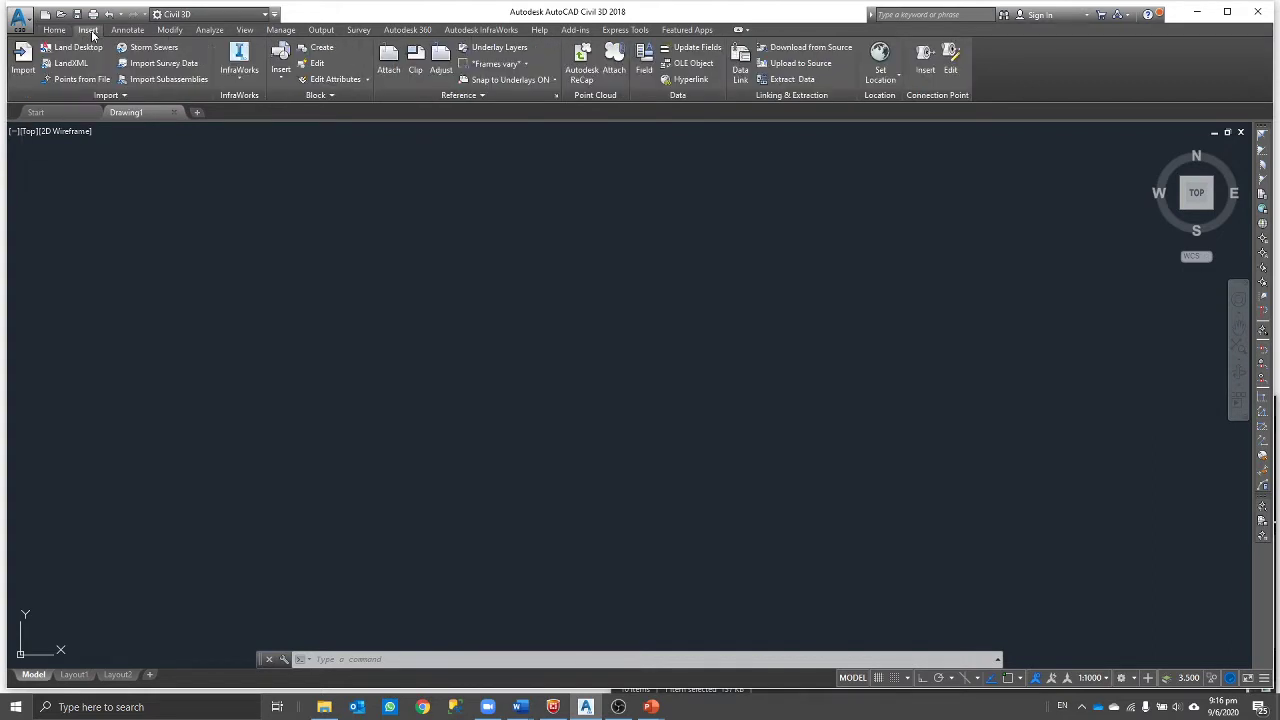
left_click(164, 64)
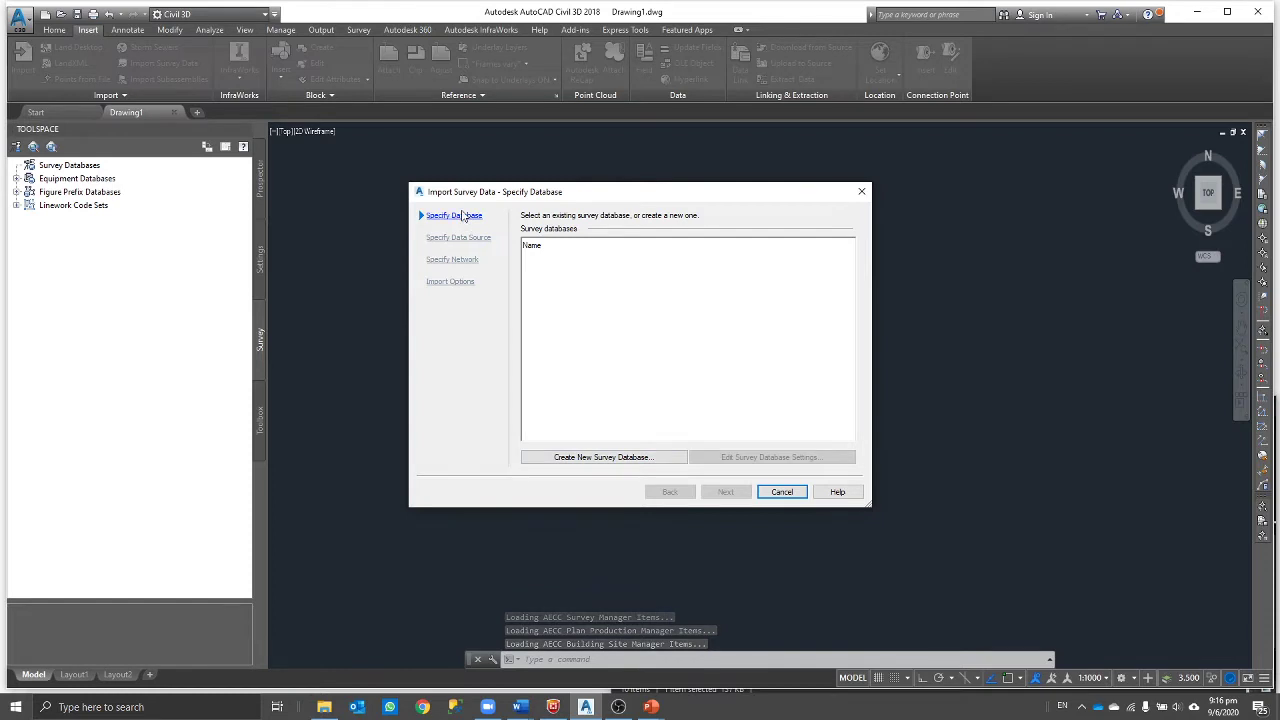
left_click(635, 458)
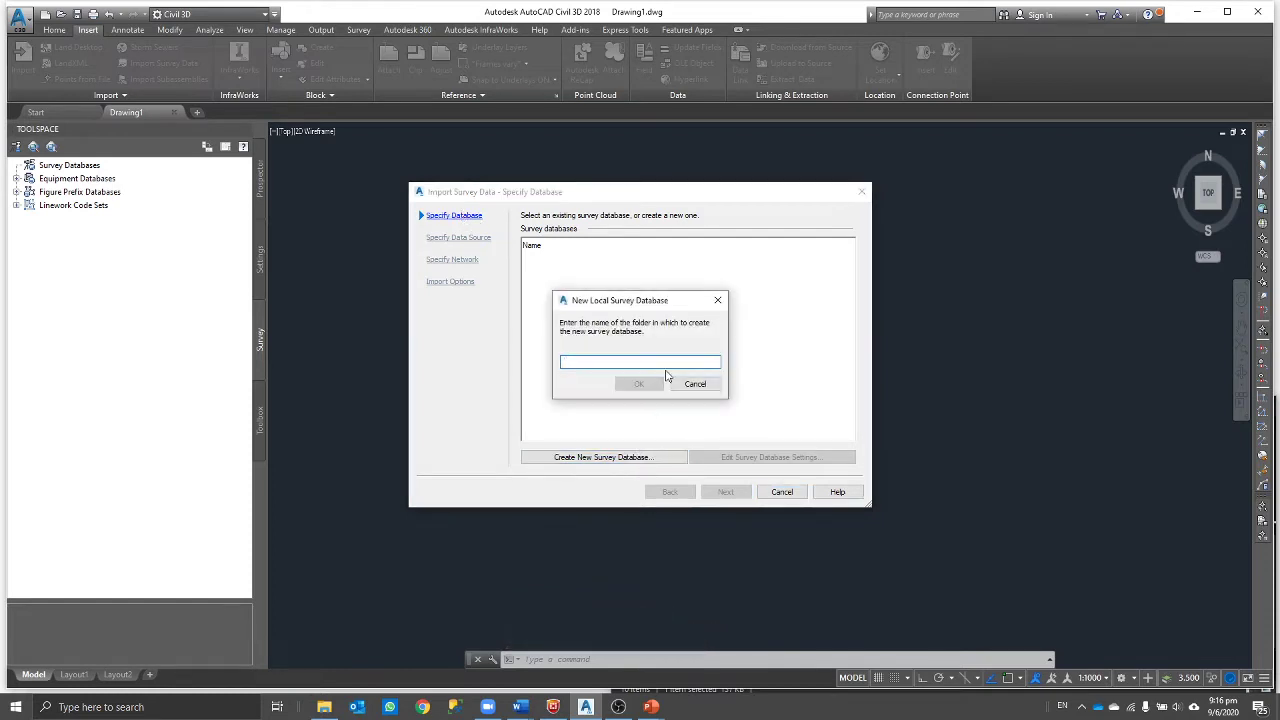
type("test")
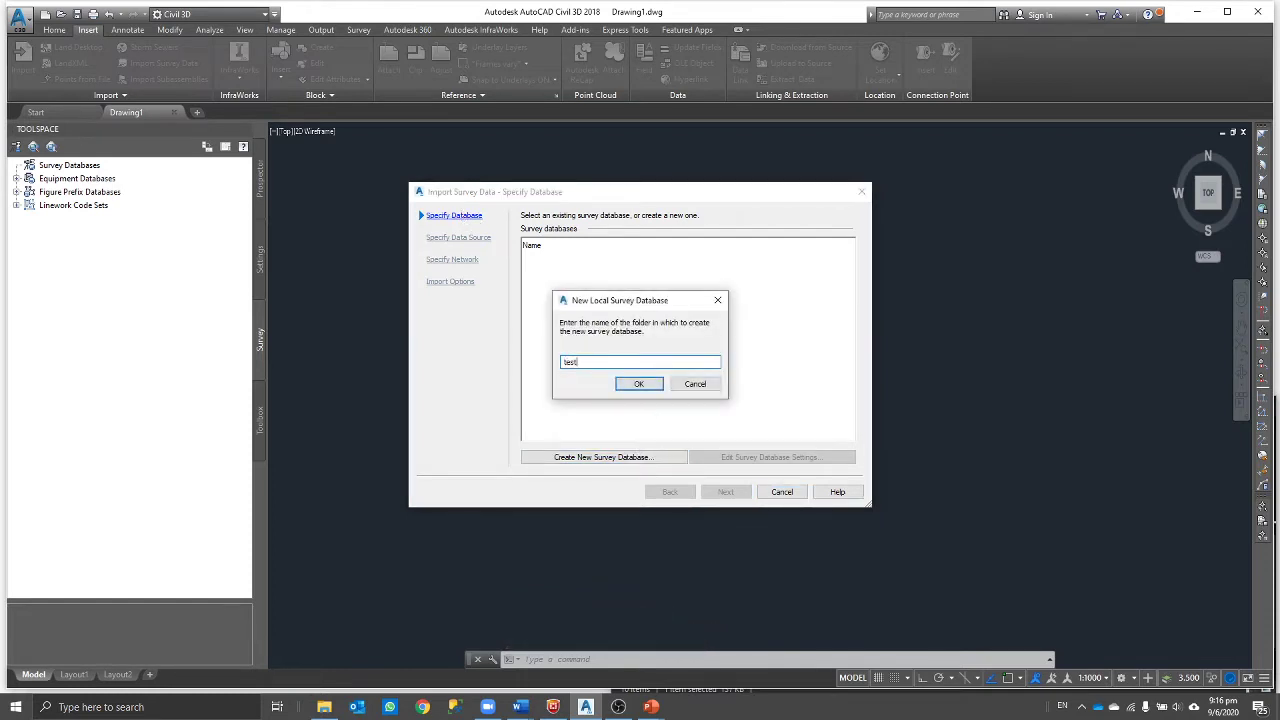
key("Return")
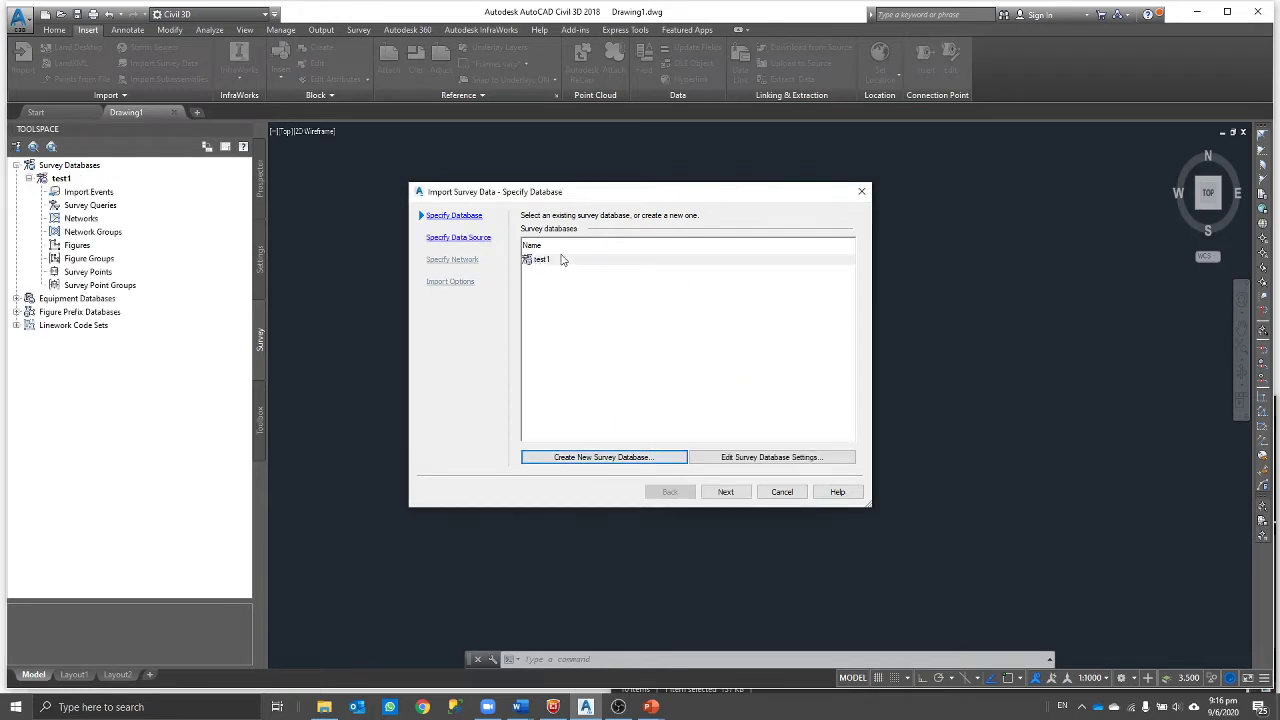
Step: Set the test1 survey database's coordinate zone to SVY21 / Singapore TM from the Singapore category
left_click(562, 260)
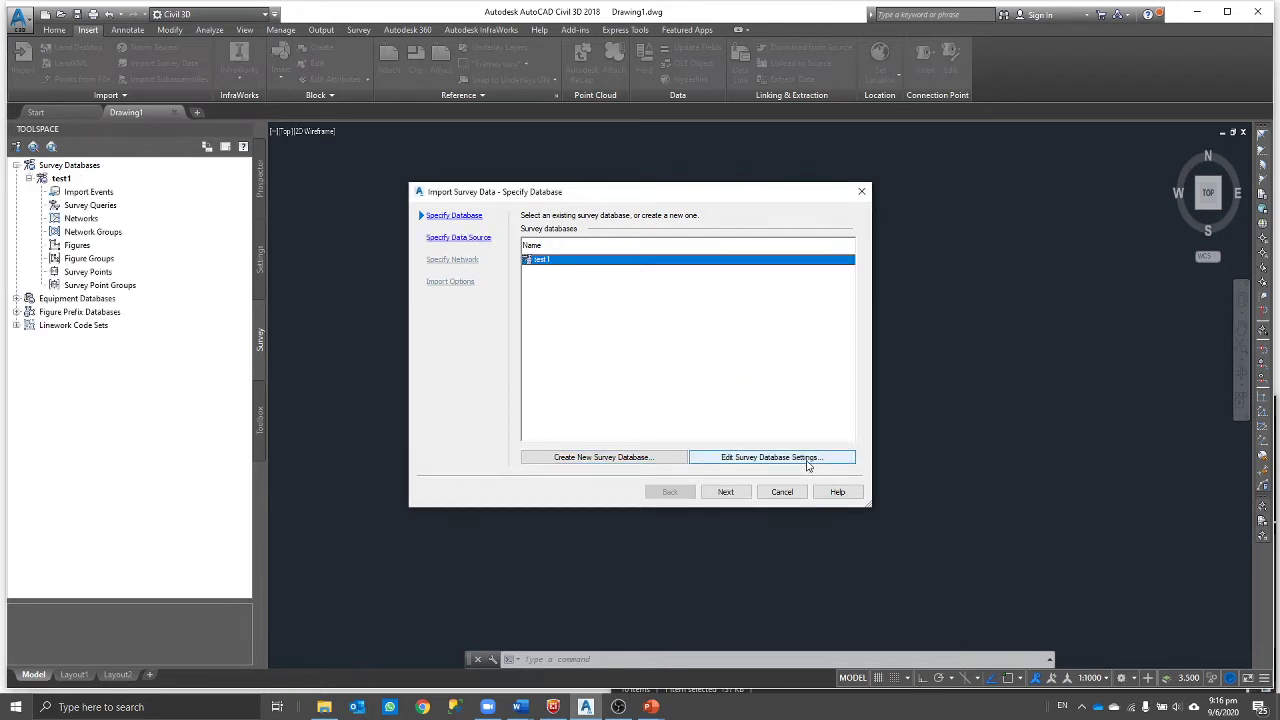
left_click(807, 460)
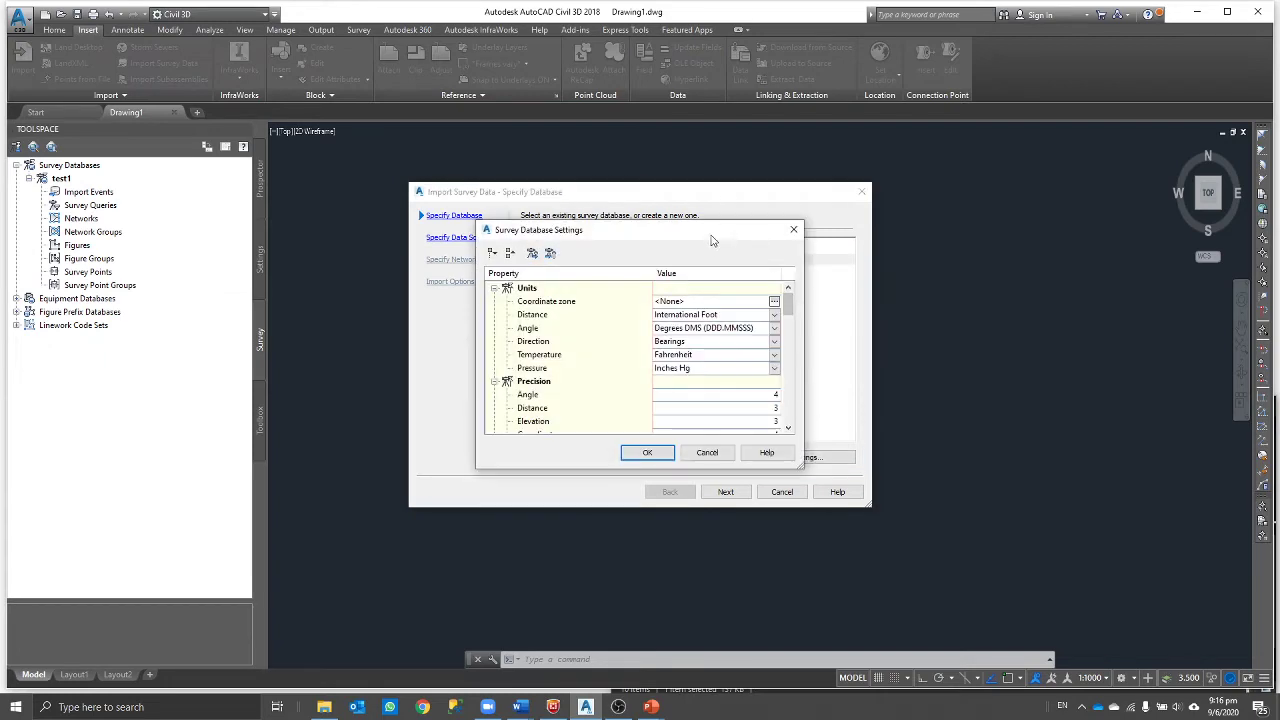
left_click_drag(716, 237, 753, 356)
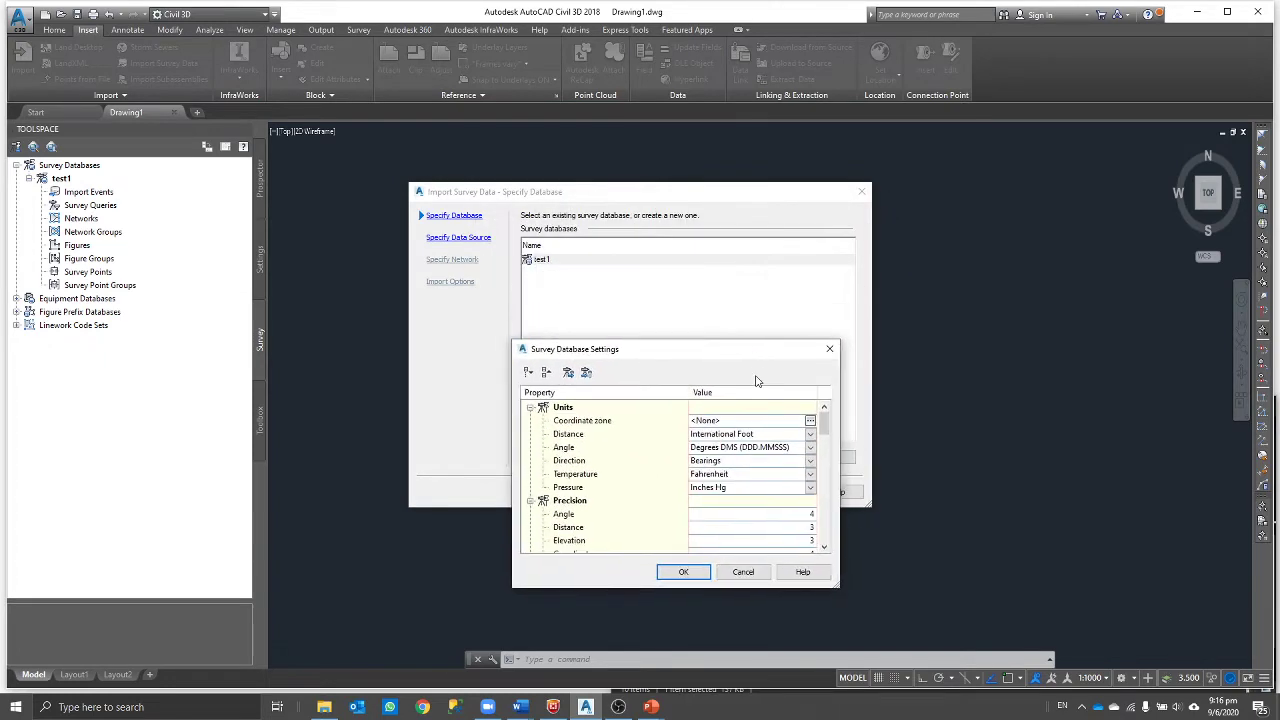
left_click(812, 421)
left_click(870, 423)
left_click(870, 423)
left_click(829, 392)
type("sierrasing")
key("Return")
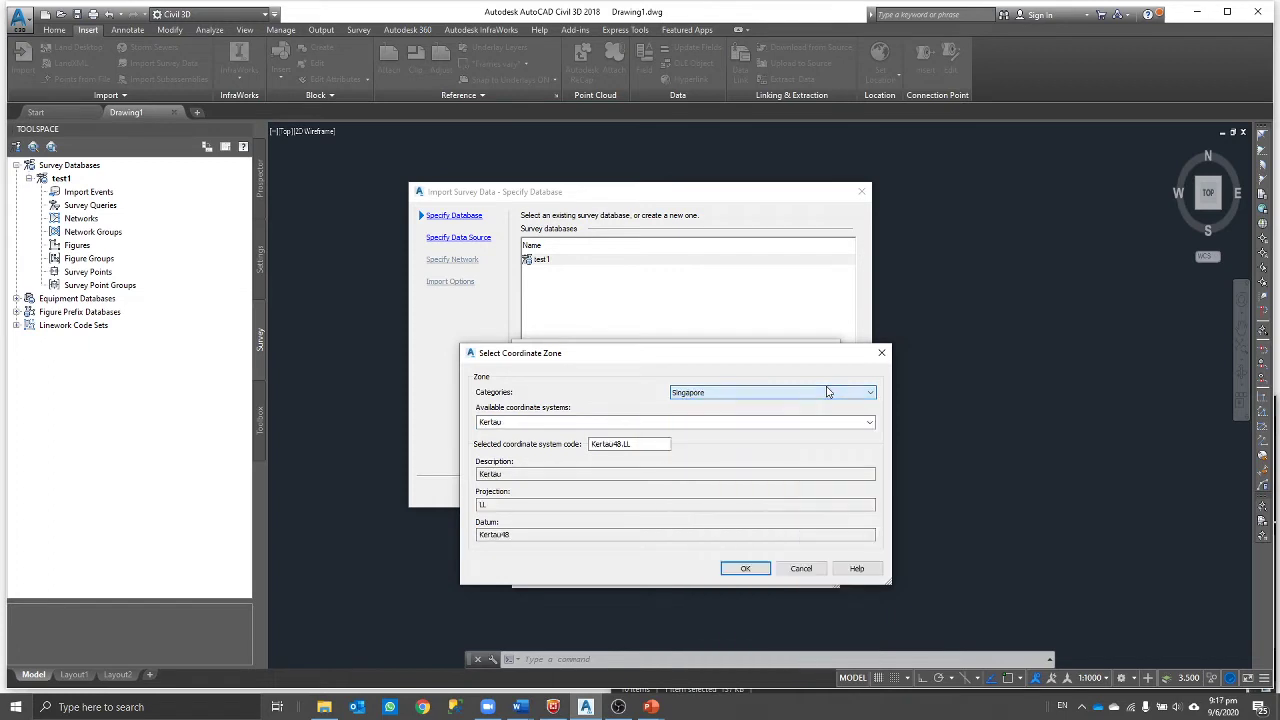
left_click(829, 421)
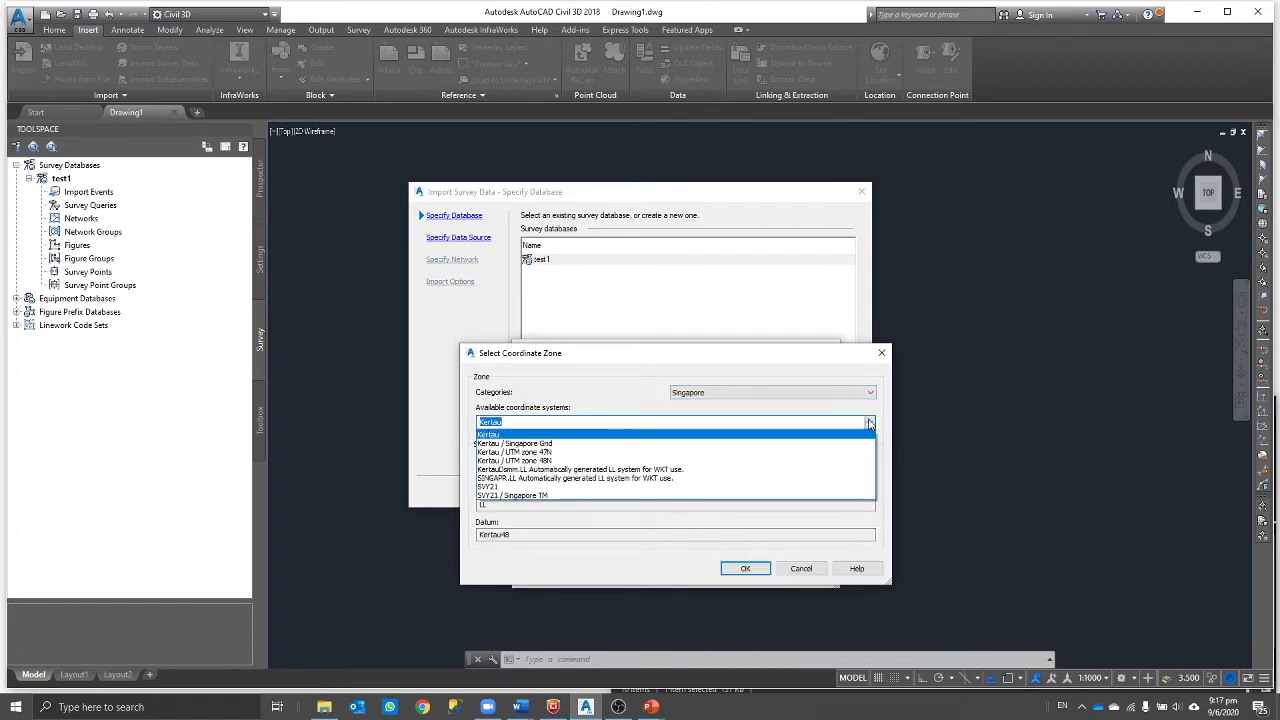
left_click(678, 494)
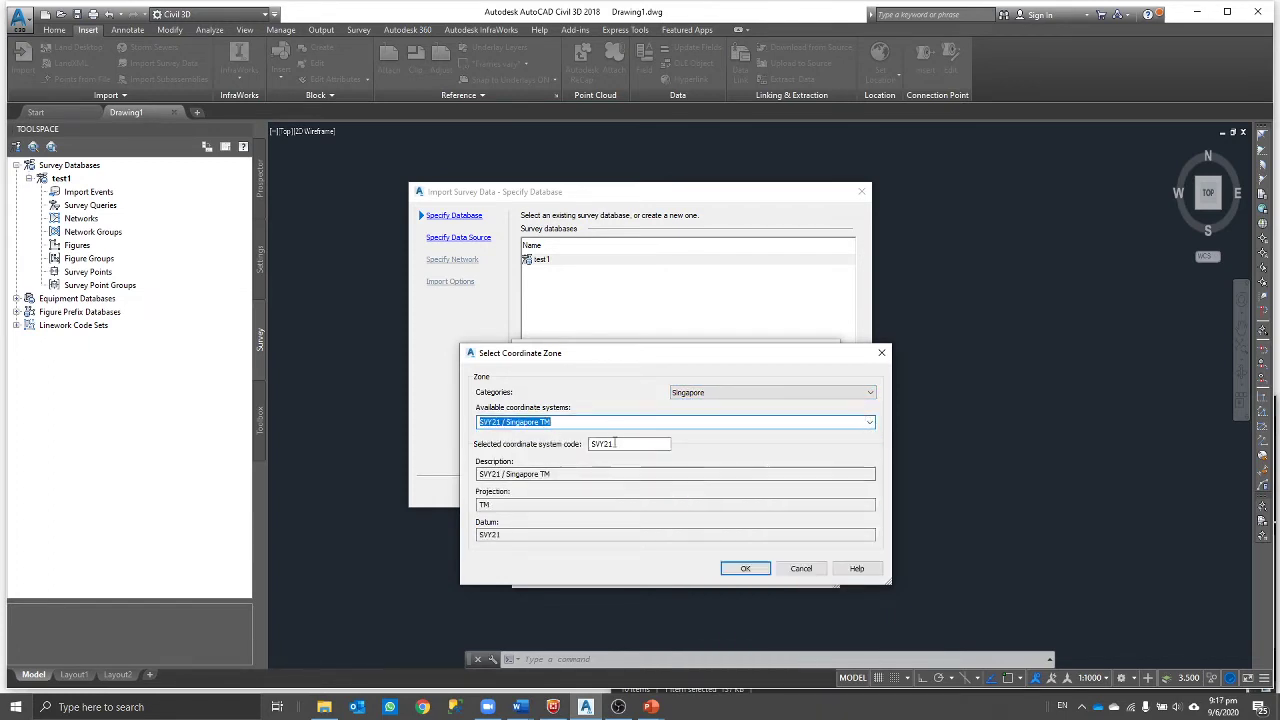
double_click(626, 443)
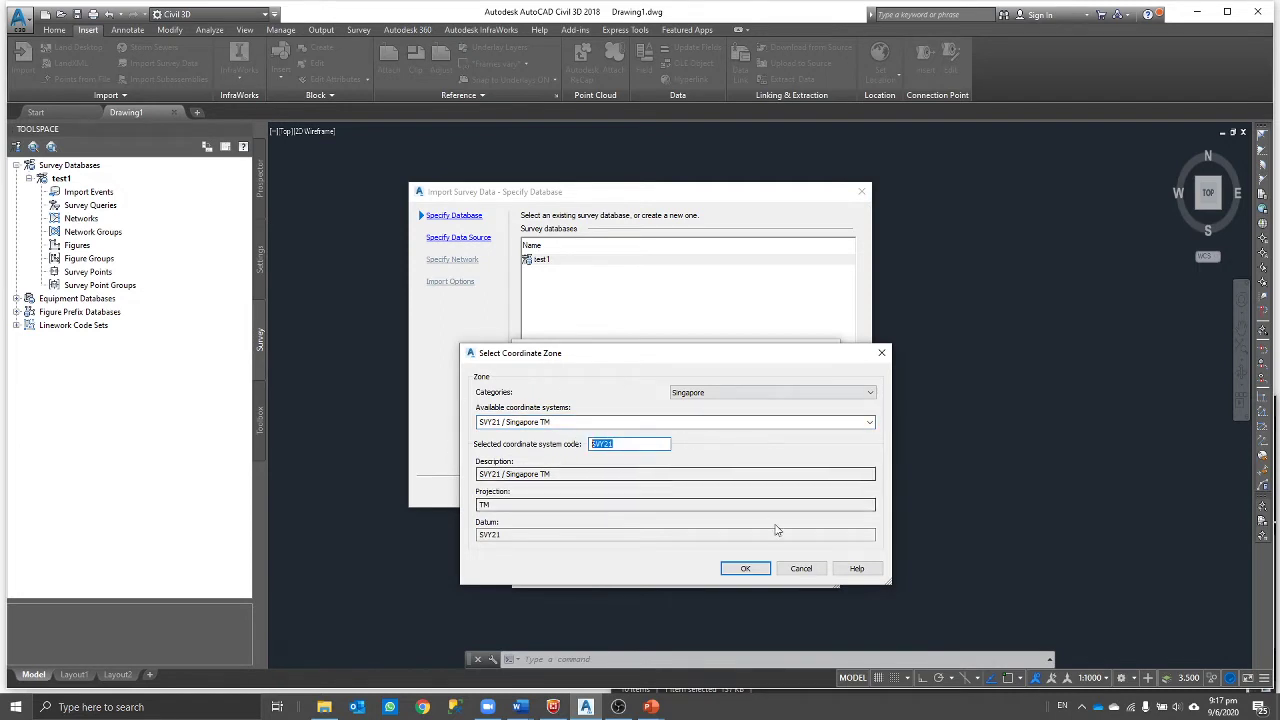
left_click(746, 568)
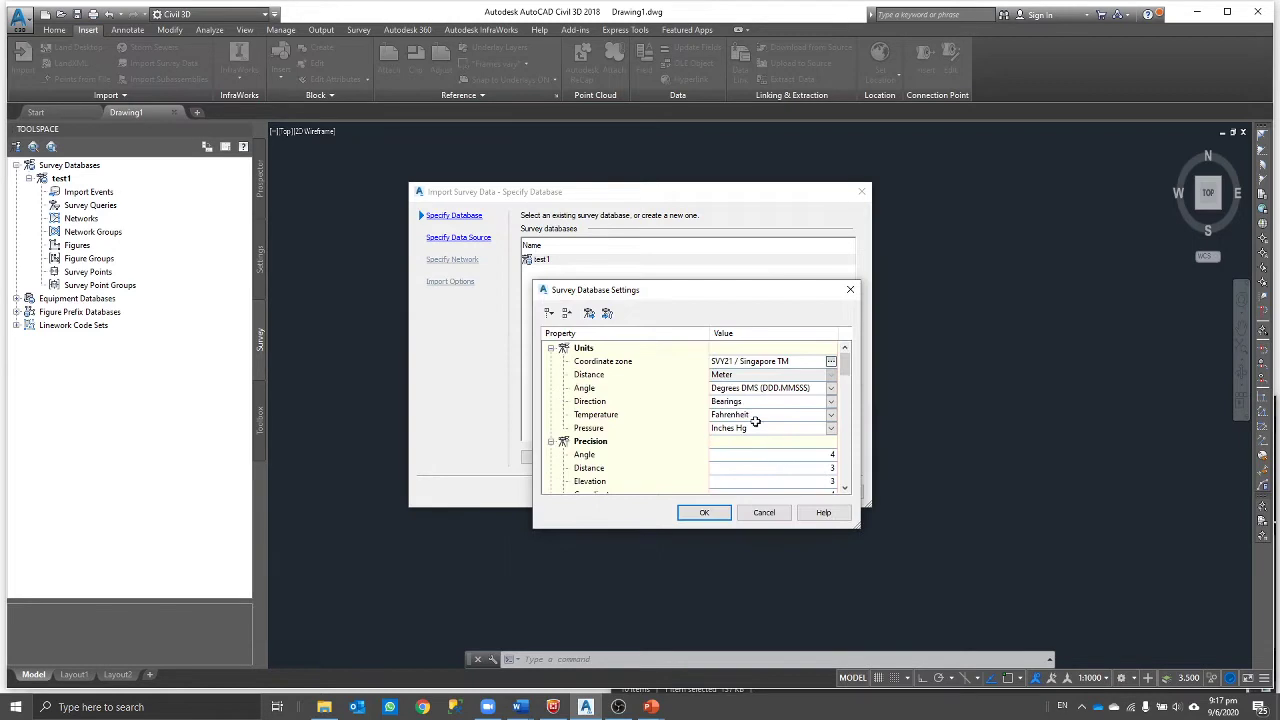
Step: Set the survey database's temperature unit to Celsius and check the options for the angle, direction and pressure units
left_click(760, 415)
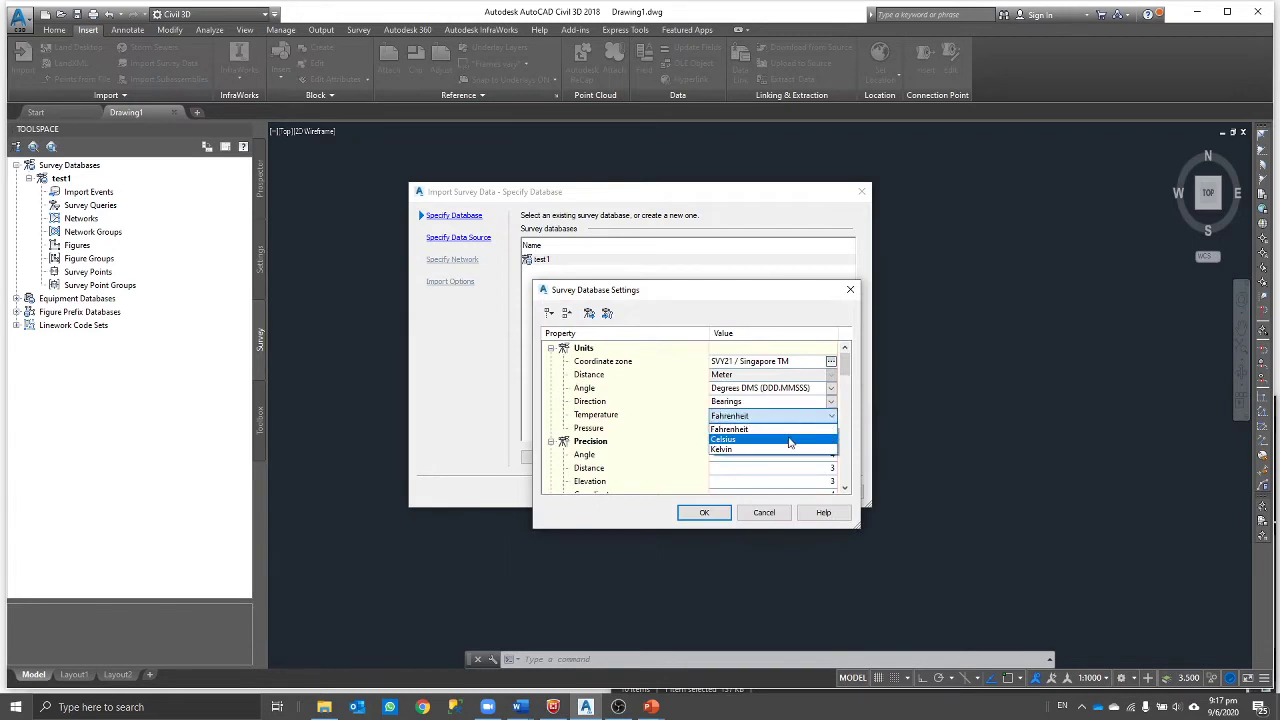
left_click(789, 440)
left_click(829, 389)
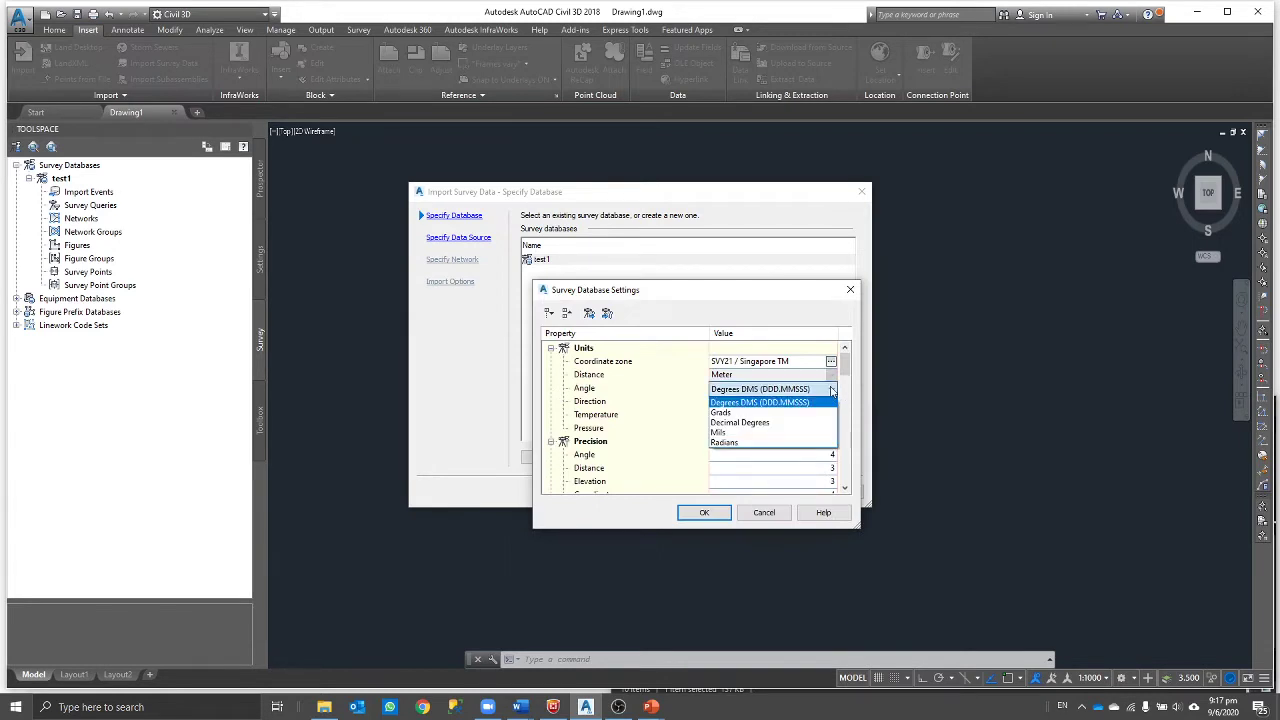
left_click(830, 390)
left_click(830, 403)
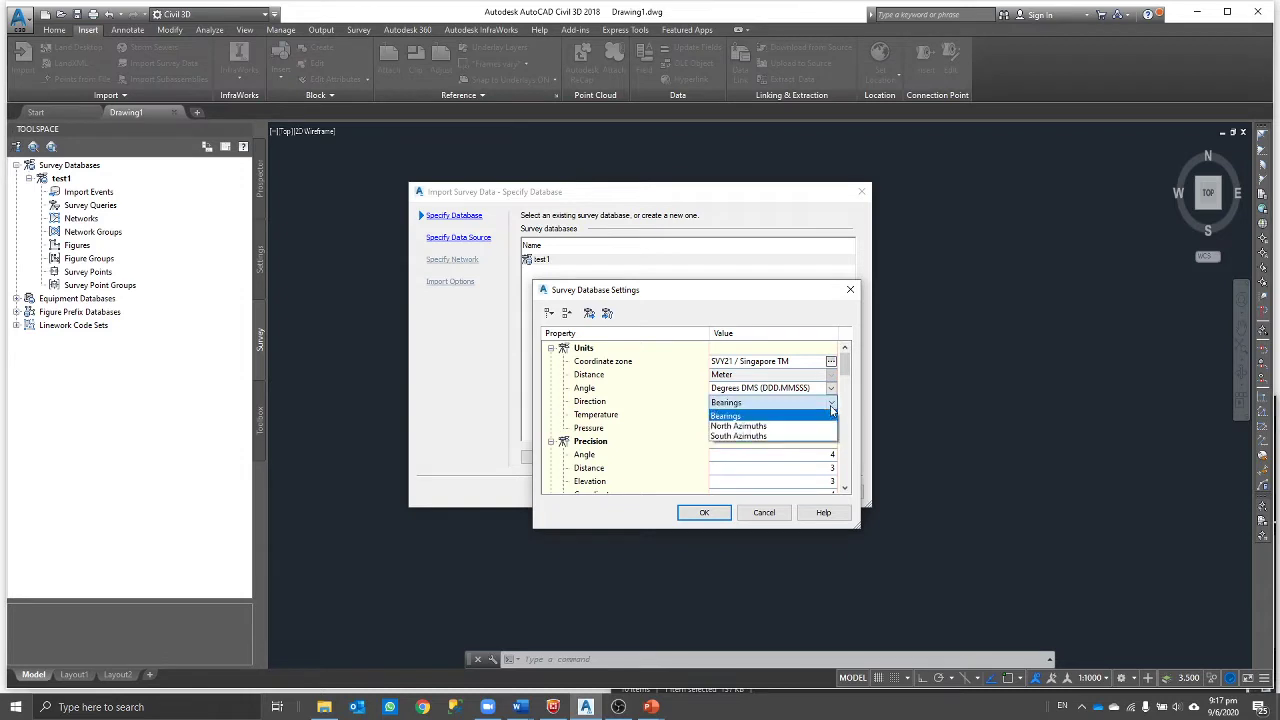
left_click(822, 403)
left_click(830, 416)
left_click(830, 416)
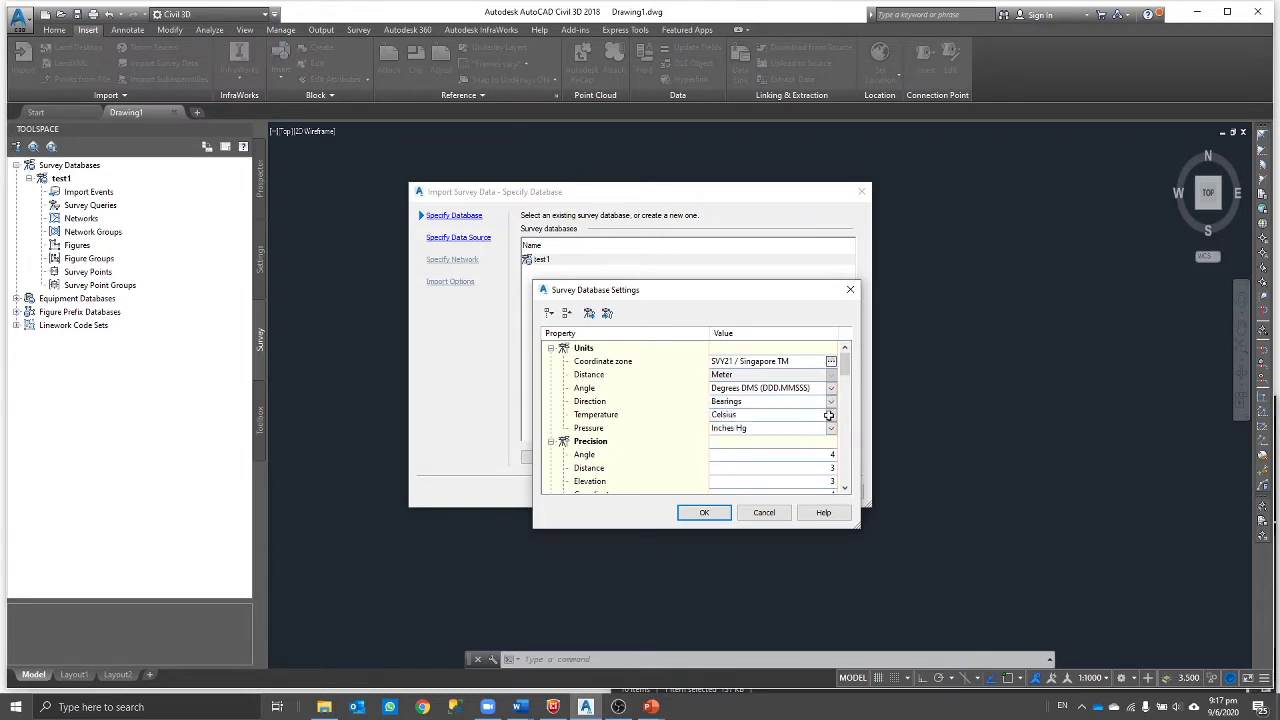
left_click(830, 428)
left_click(785, 445)
Step: Review the measurement, traverse analysis and error tolerance defaults, and accept the survey database settings
scroll(808, 400, "down", 4)
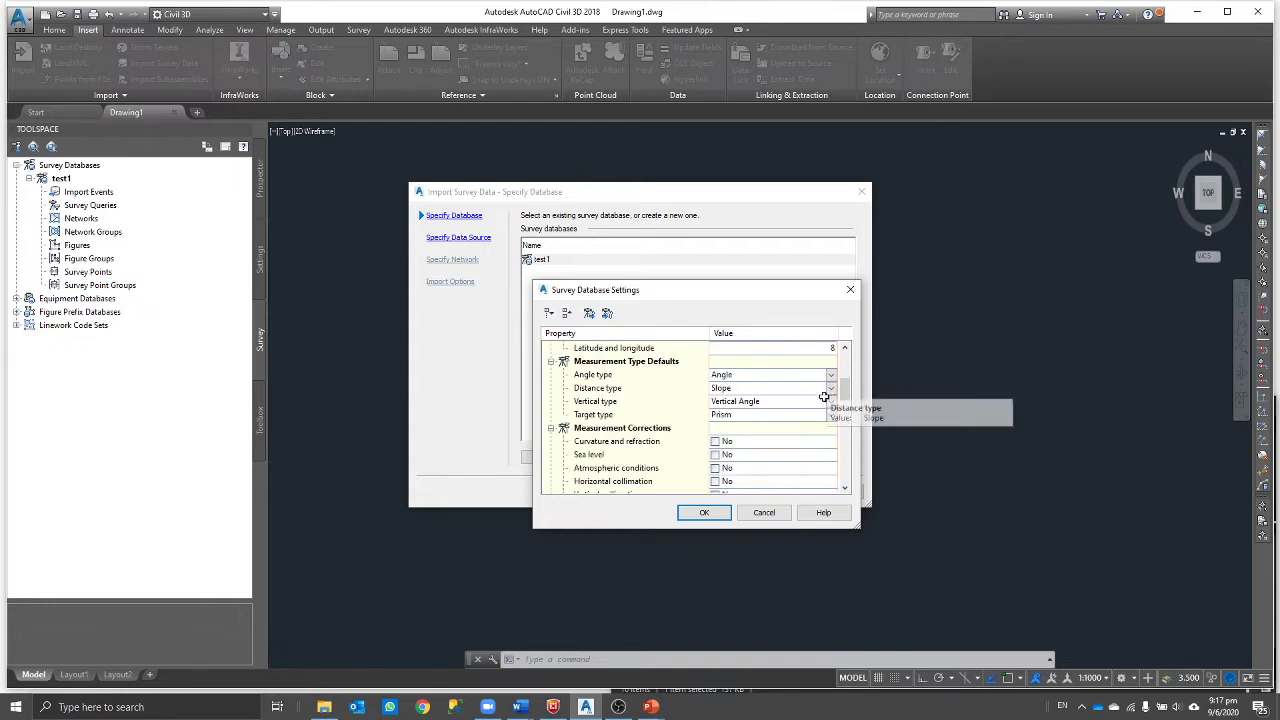
left_click_drag(846, 392, 846, 420)
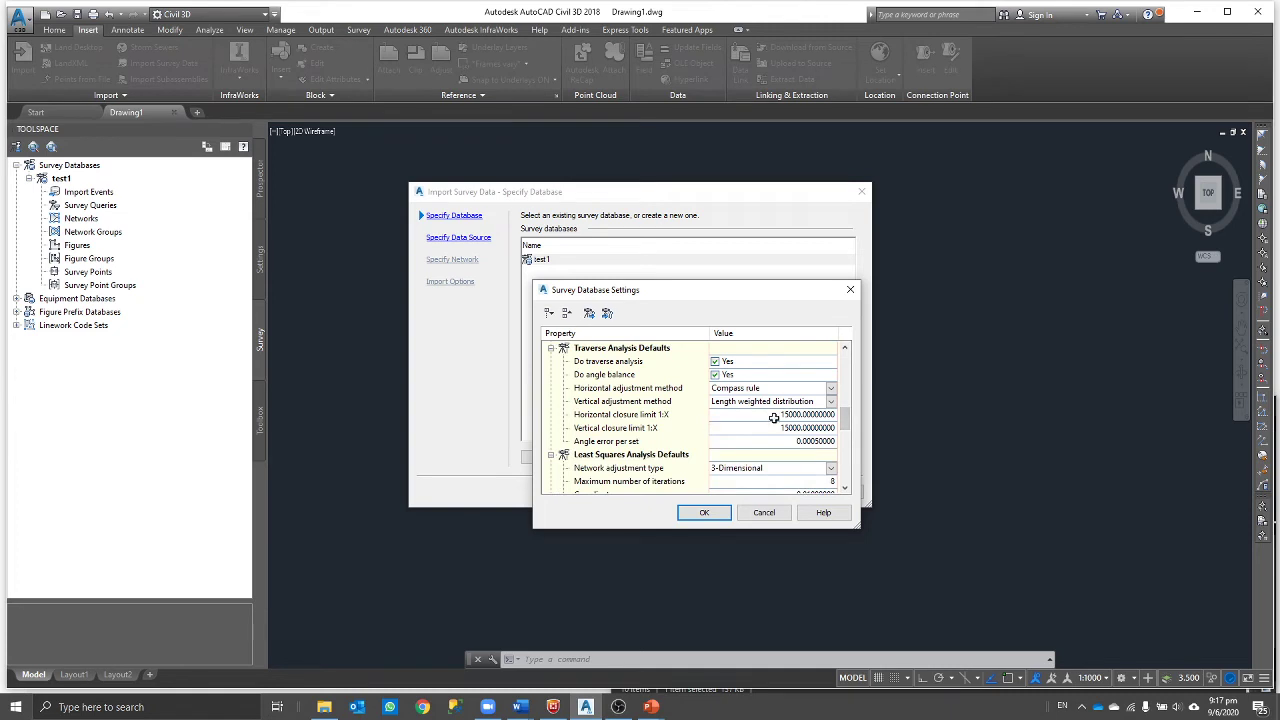
left_click_drag(846, 424, 846, 418)
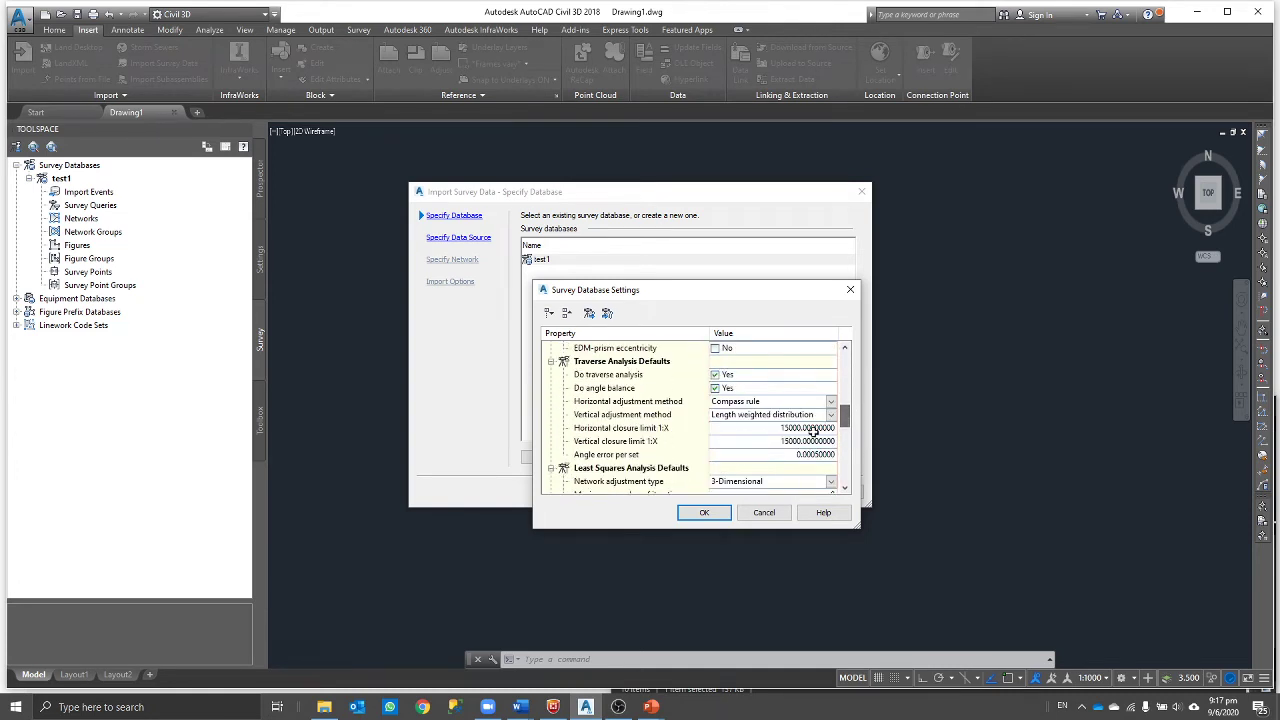
left_click(812, 428)
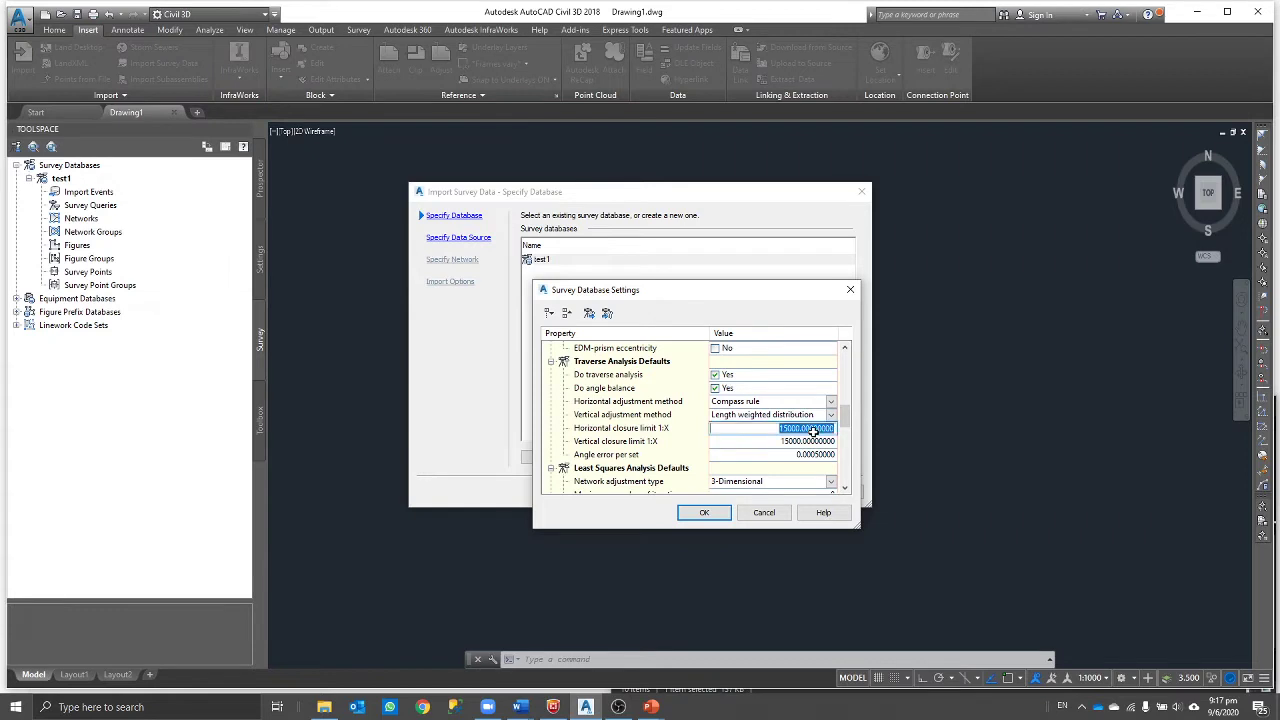
left_click(847, 428)
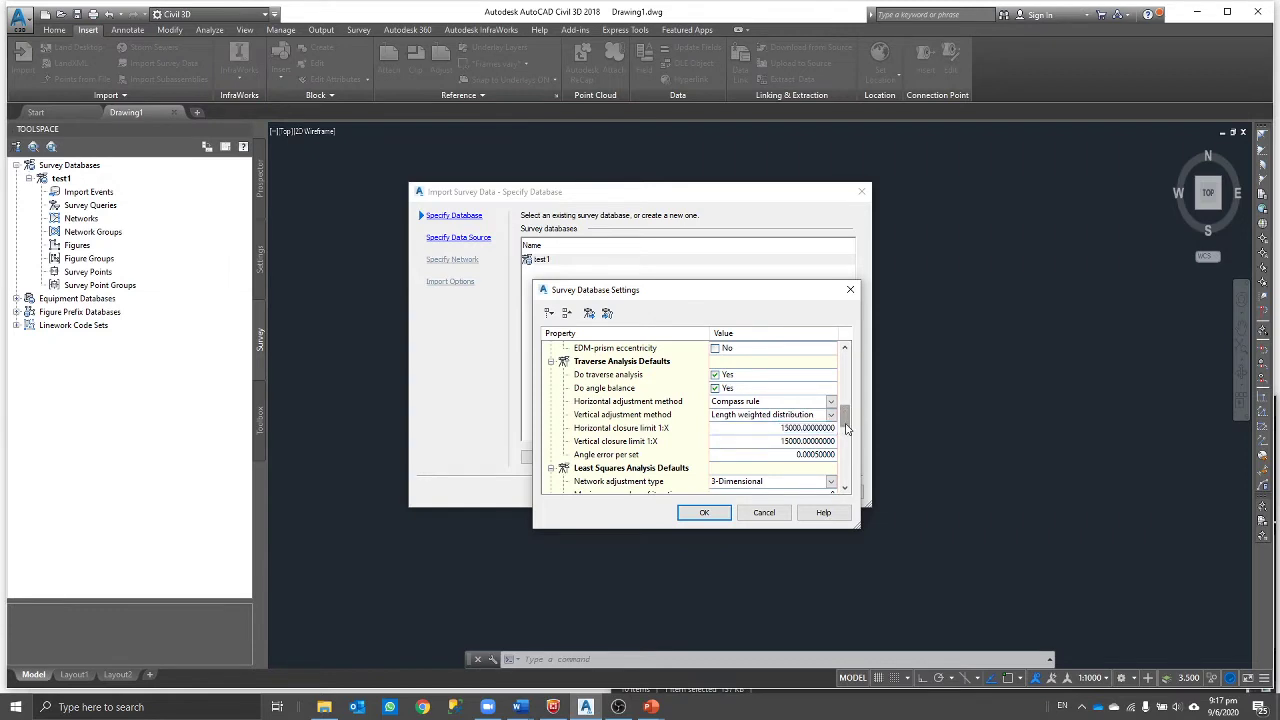
left_click_drag(845, 422, 851, 488)
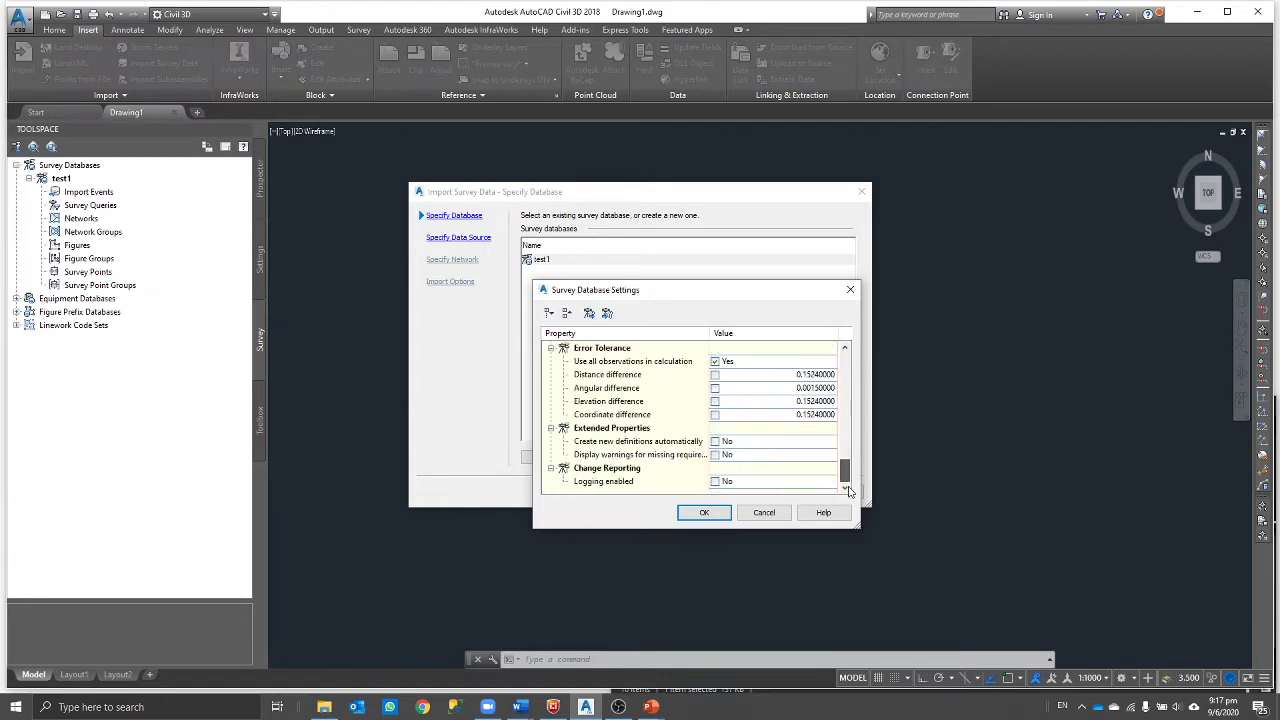
left_click(704, 513)
Step: Continue to the data source stage of the import and set the data source type to Point File
left_click(725, 491)
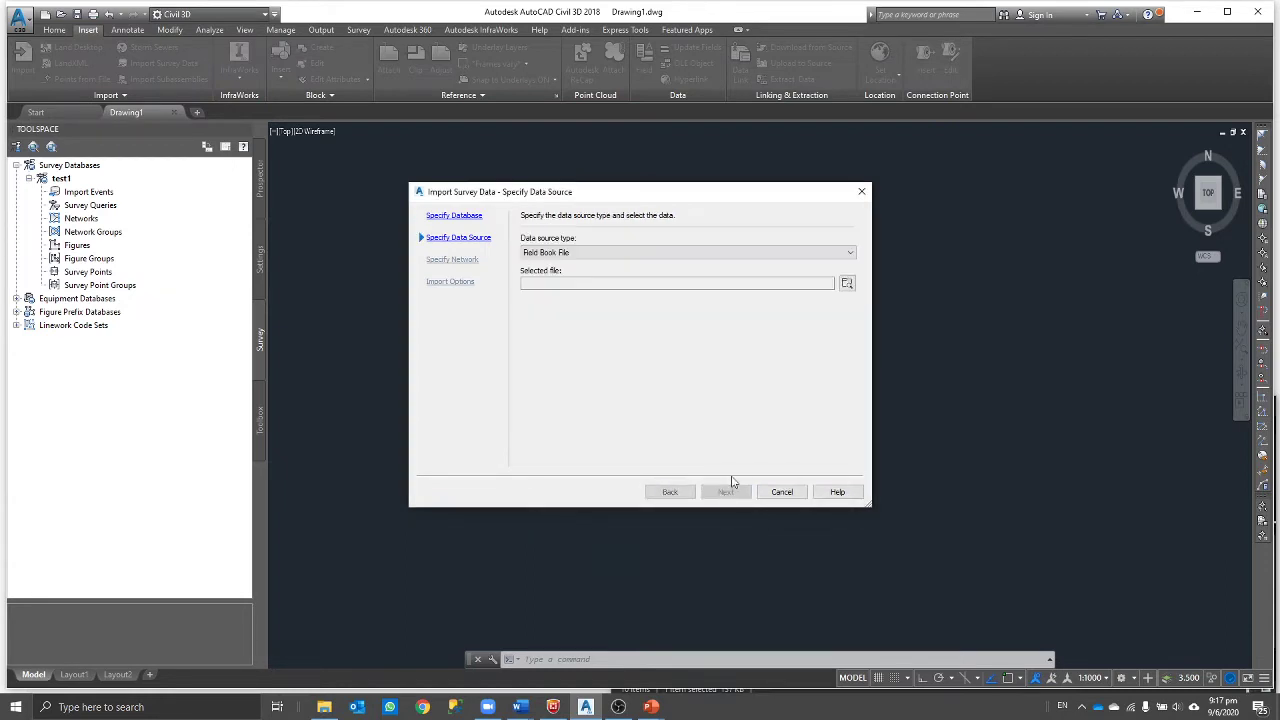
left_click(600, 252)
left_click(558, 262)
left_click(560, 252)
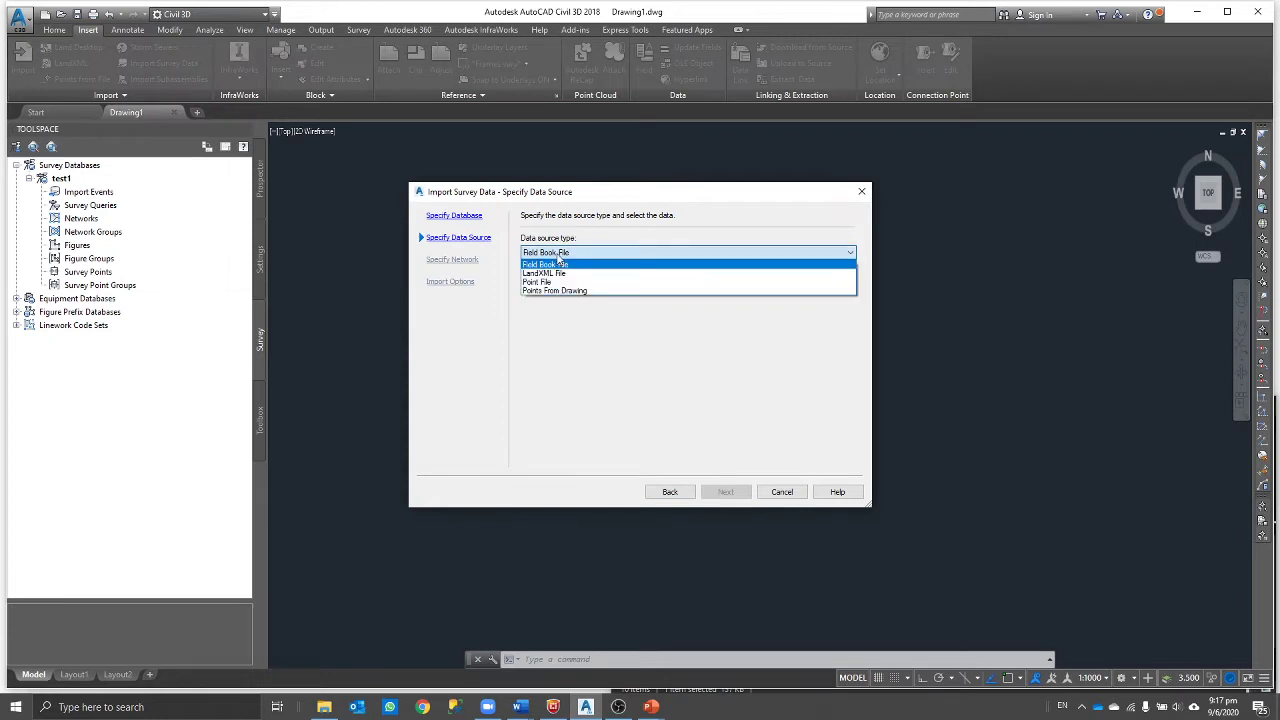
left_click(618, 284)
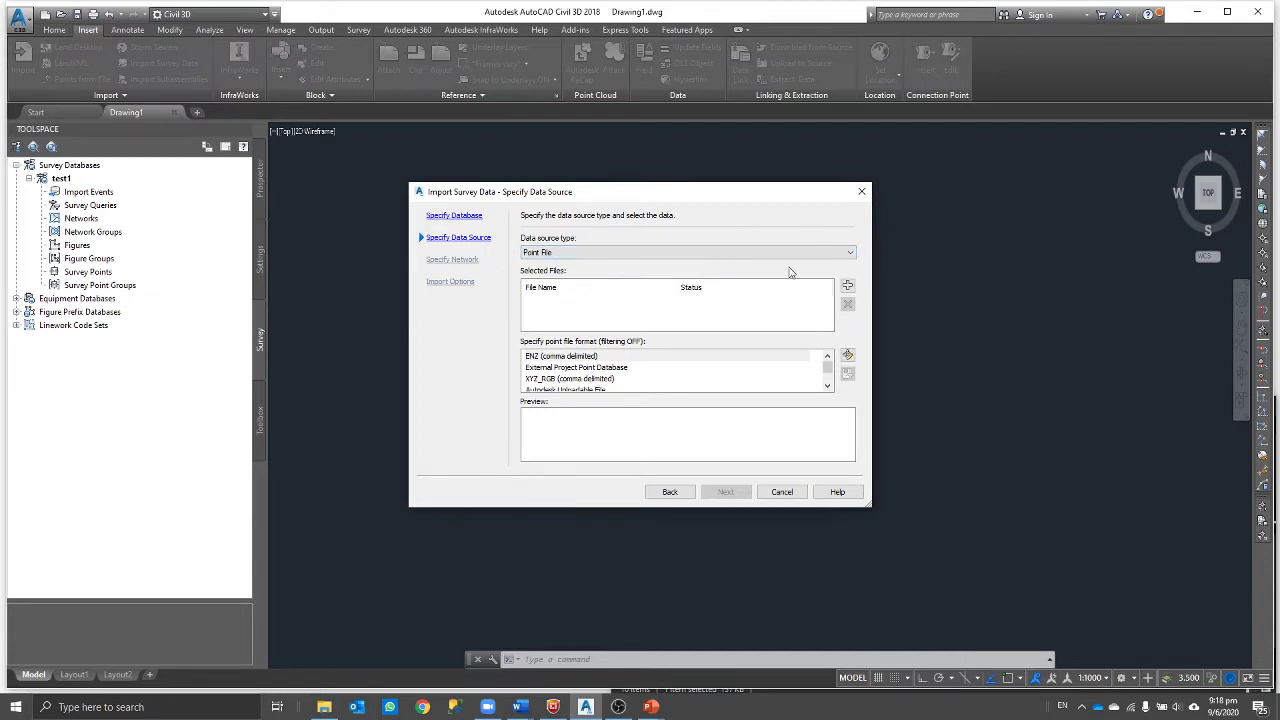
Step: Choose PENZD (comma delimited) as the point file format for the import
left_click(680, 368)
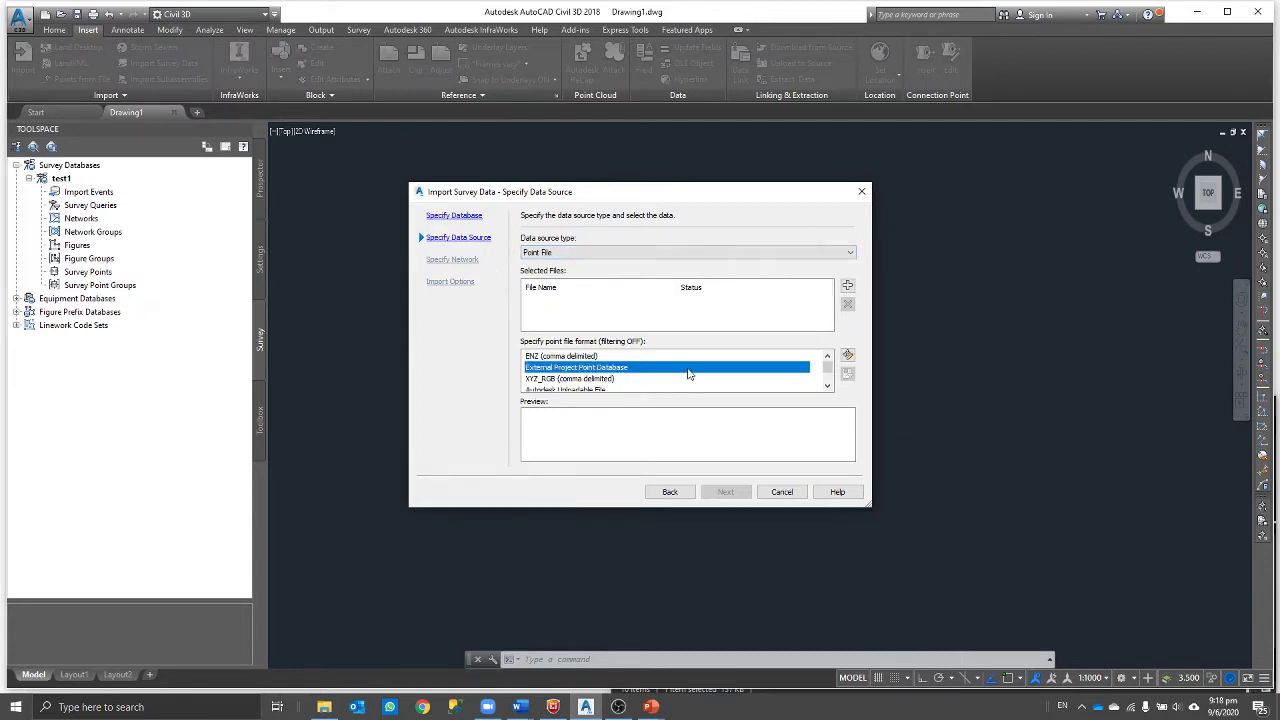
key("Down")
key("Down")
key("Down")
key("Down")
key("Down")
key("Down")
key("Down")
key("Down")
key("Down")
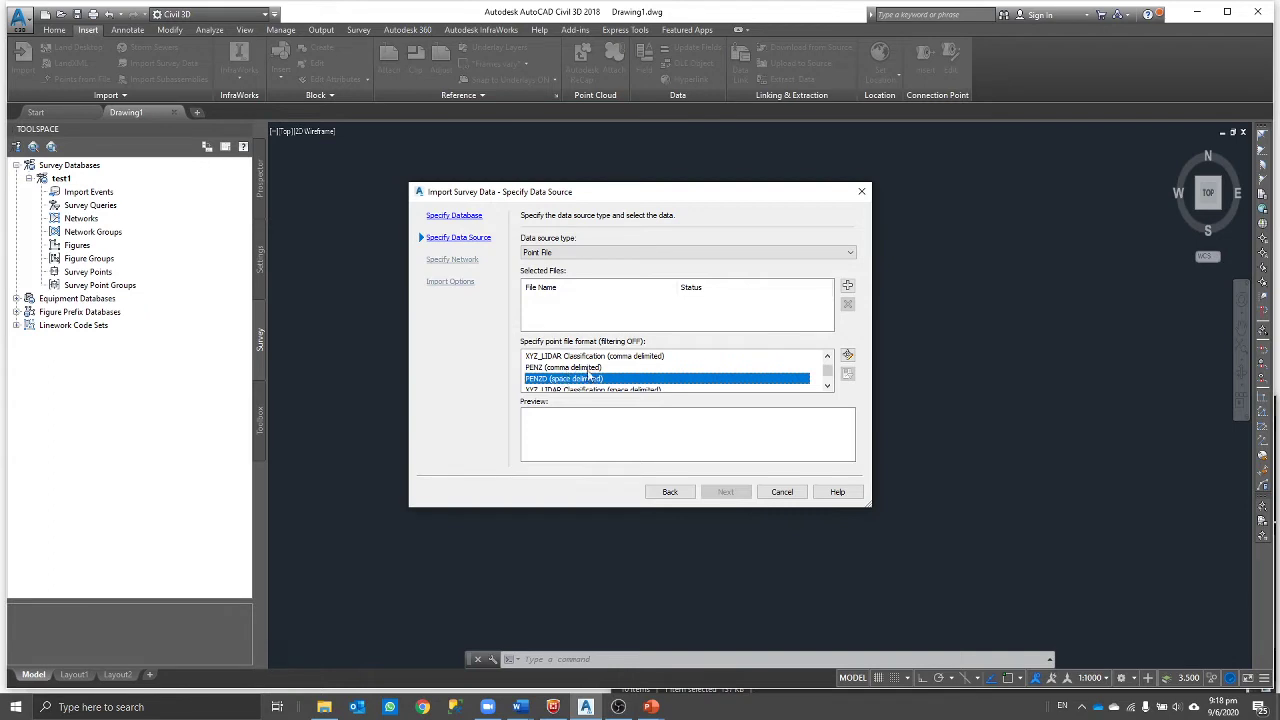
key("Down")
key("Down")
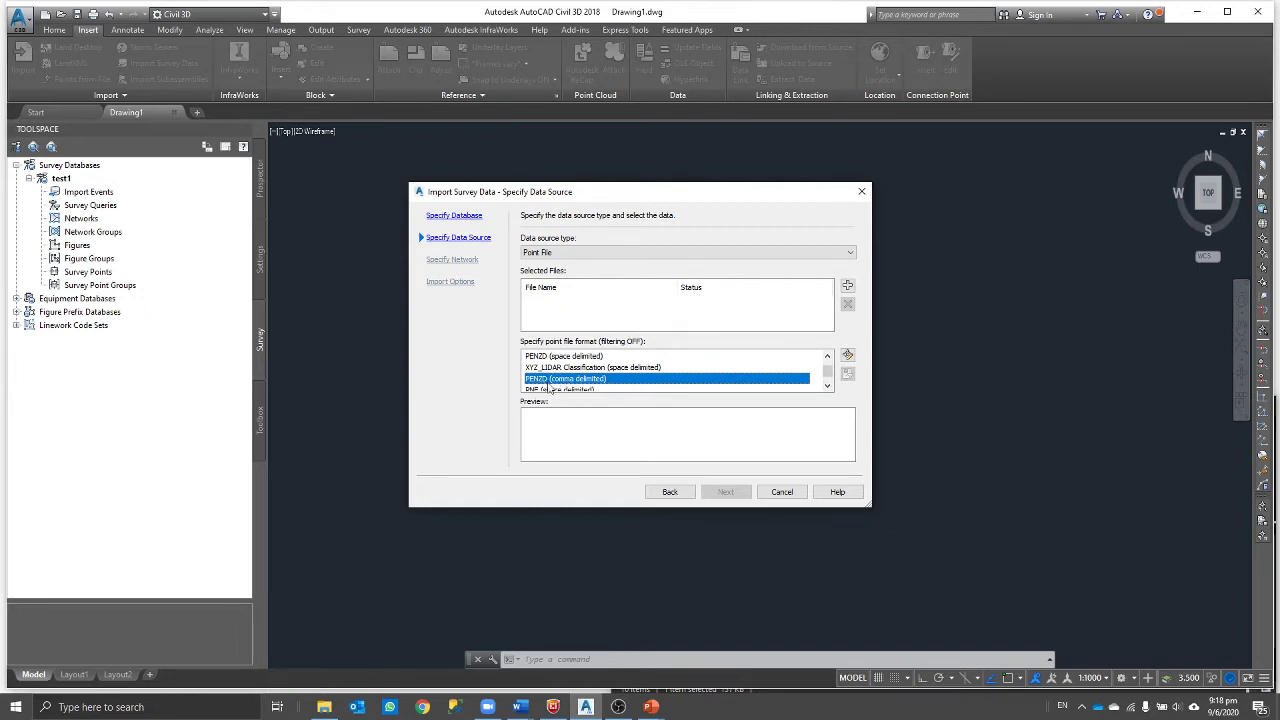
Step: Browse to the VIDEO folder in YT Project\YT-00003 on the Desktop and check which source file types are offered
left_click(848, 289)
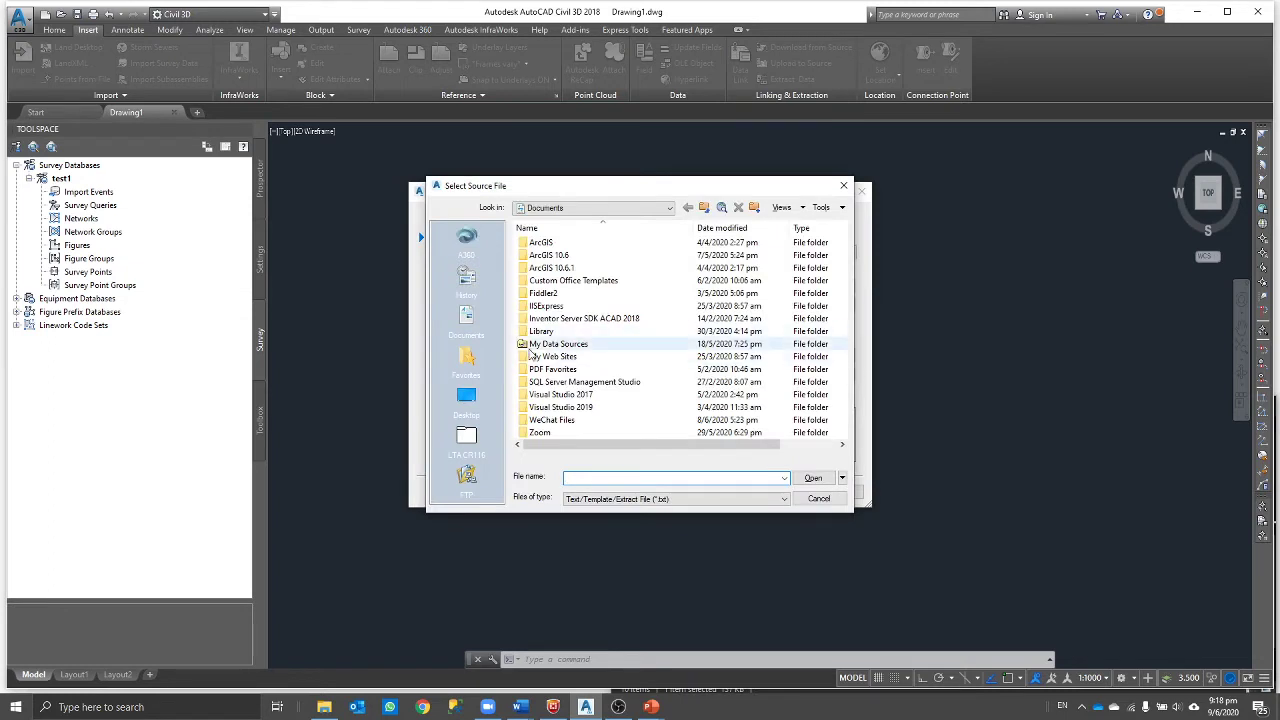
left_click(466, 397)
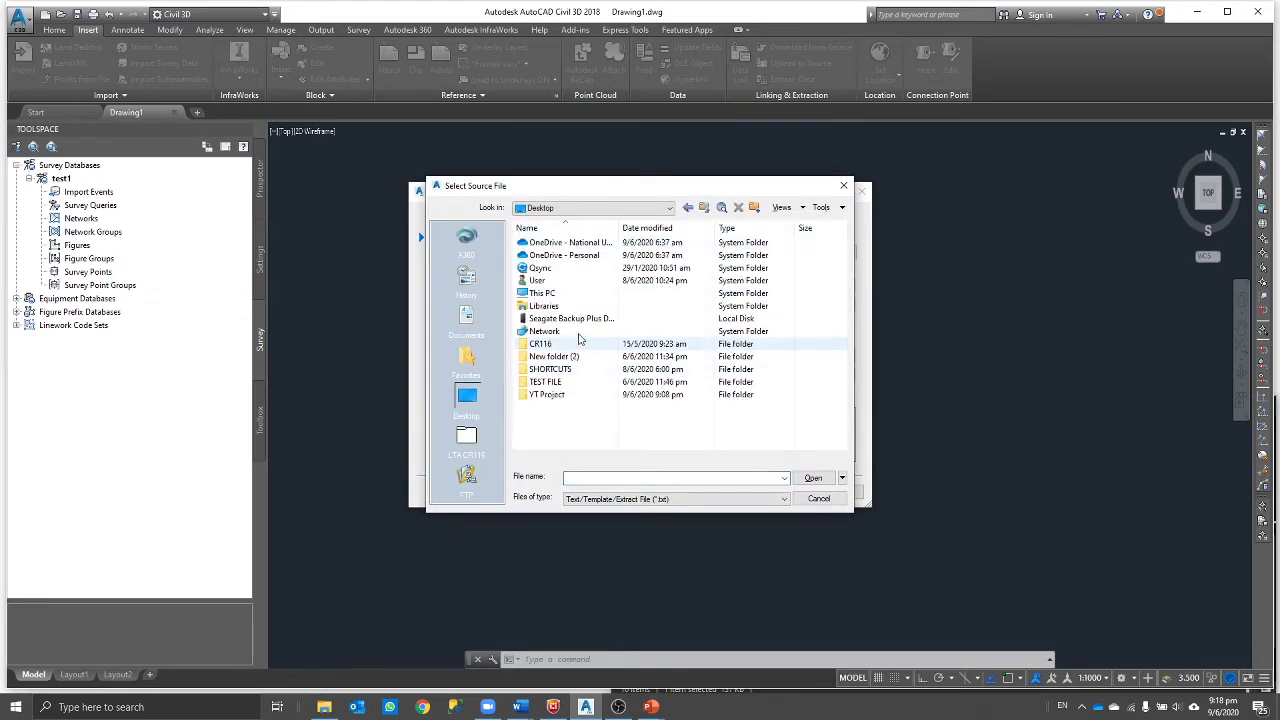
double_click(580, 395)
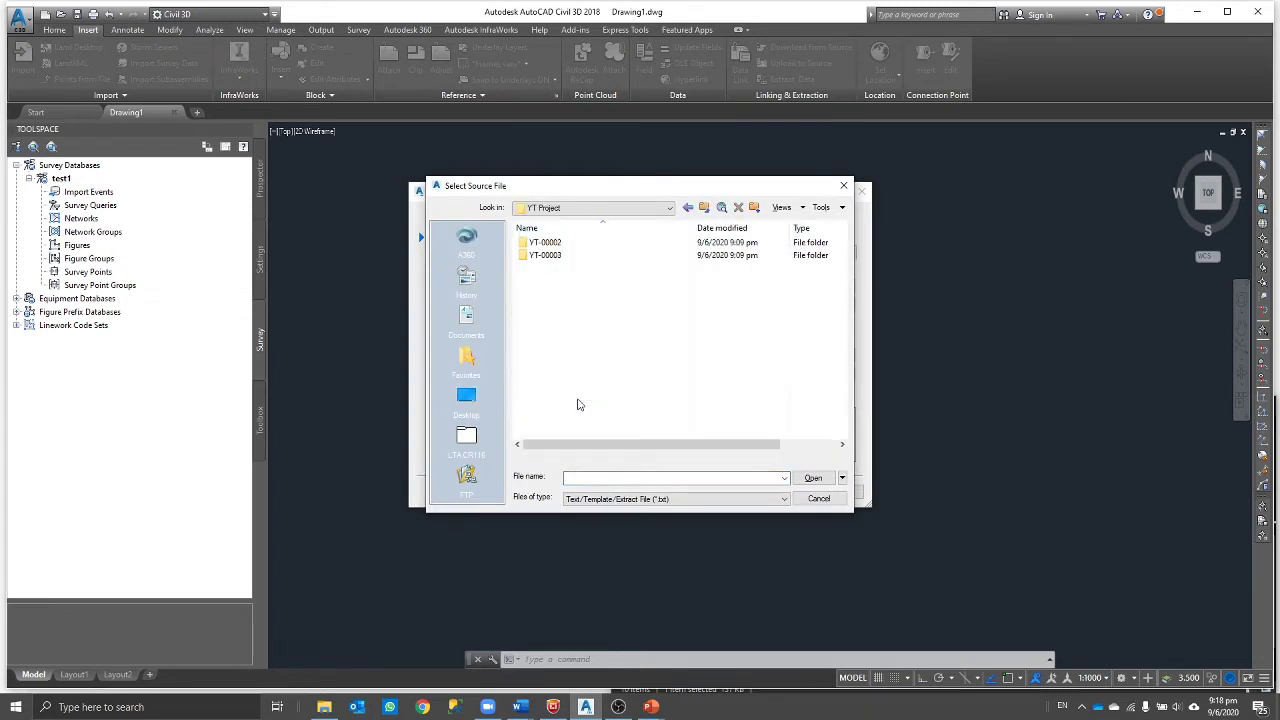
double_click(583, 255)
double_click(596, 244)
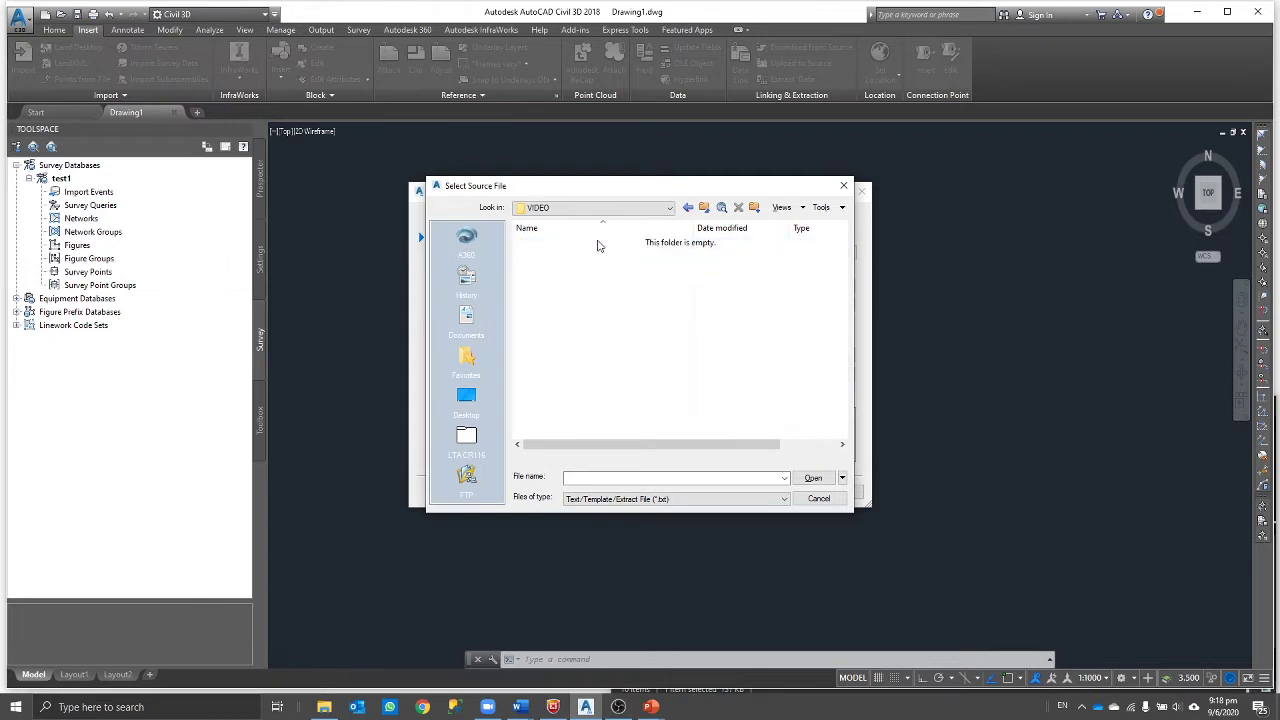
left_click(677, 499)
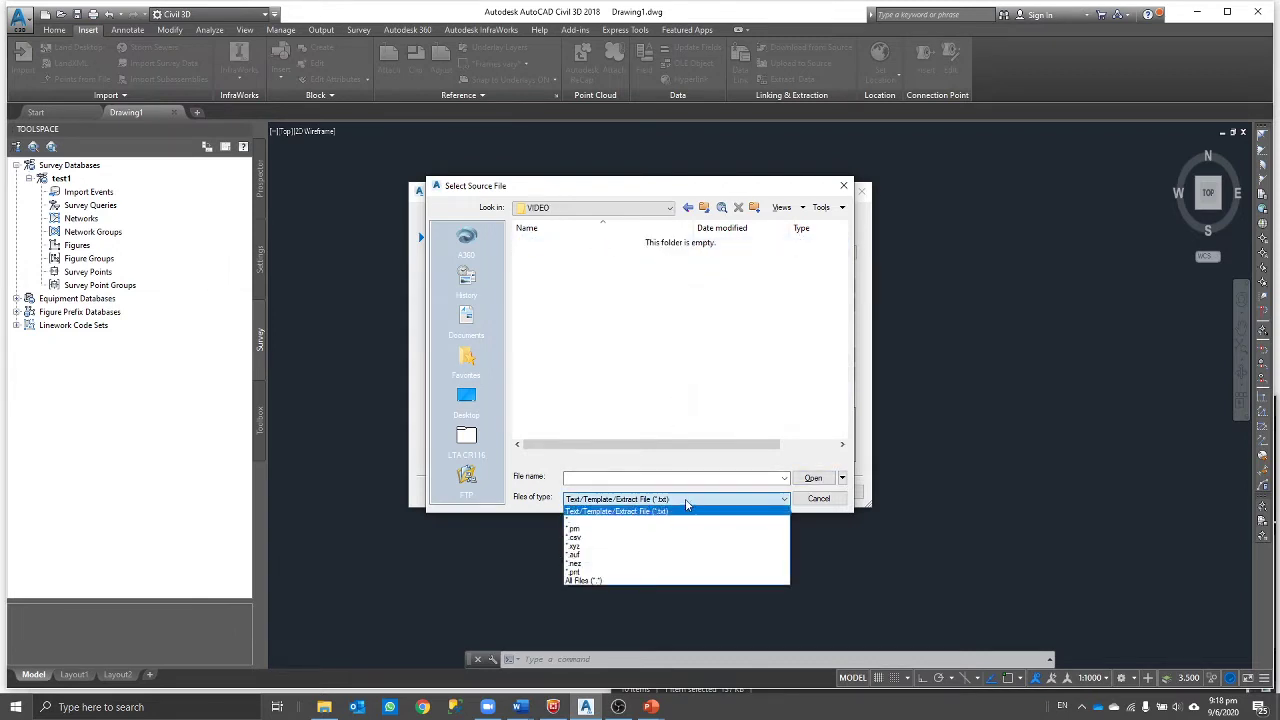
left_click(686, 505)
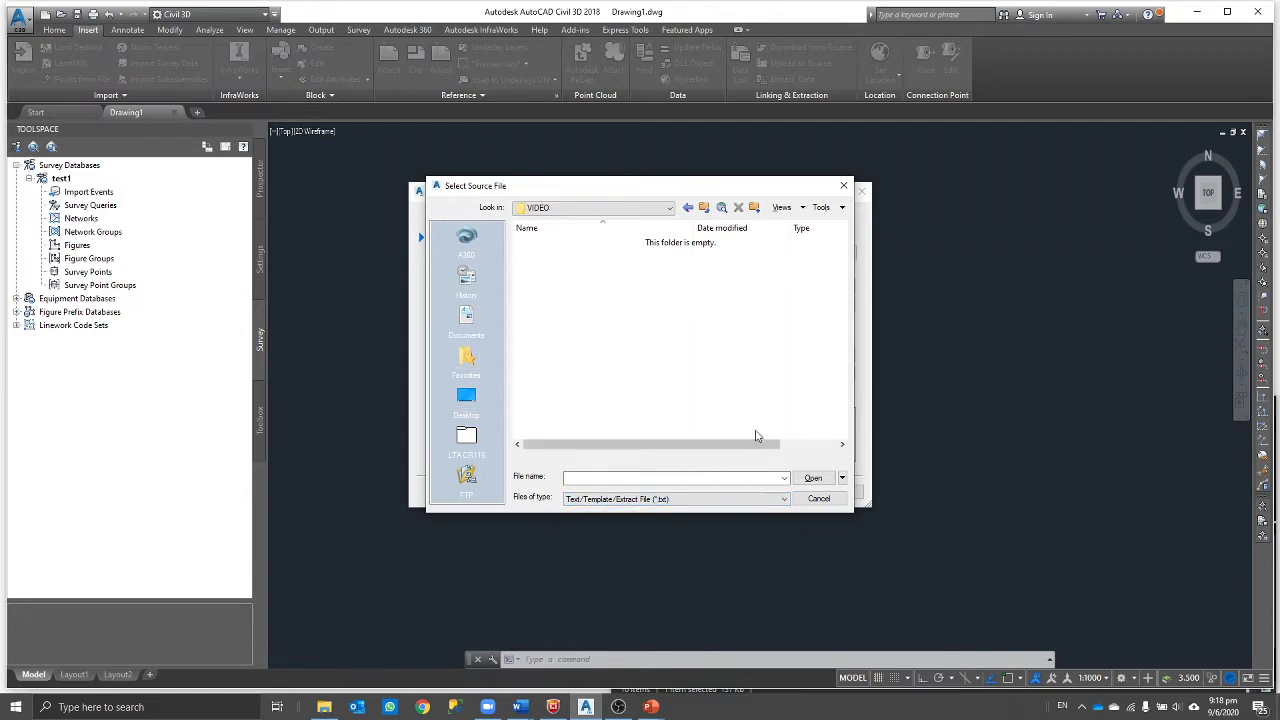
left_click(843, 185)
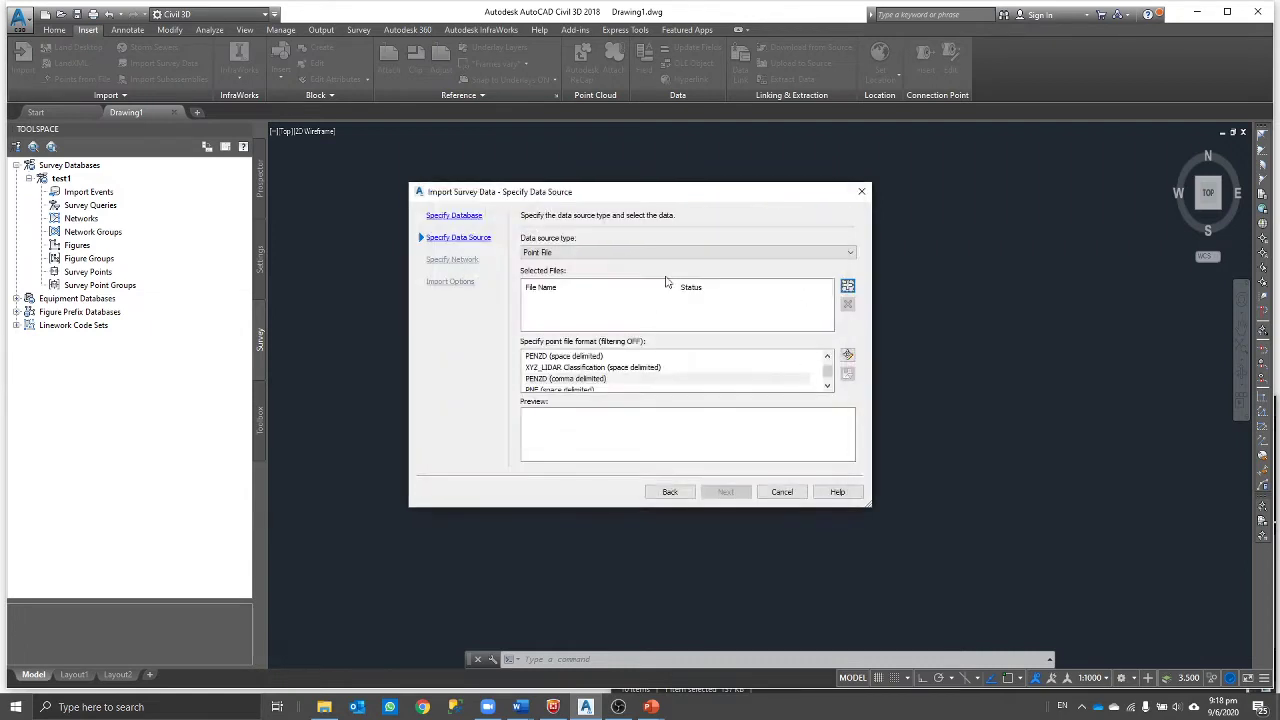
Step: Switch to Excel by opening existing topo.xls from the YT-00003 folder, and examine its name, layer and position columns
left_click(538, 384)
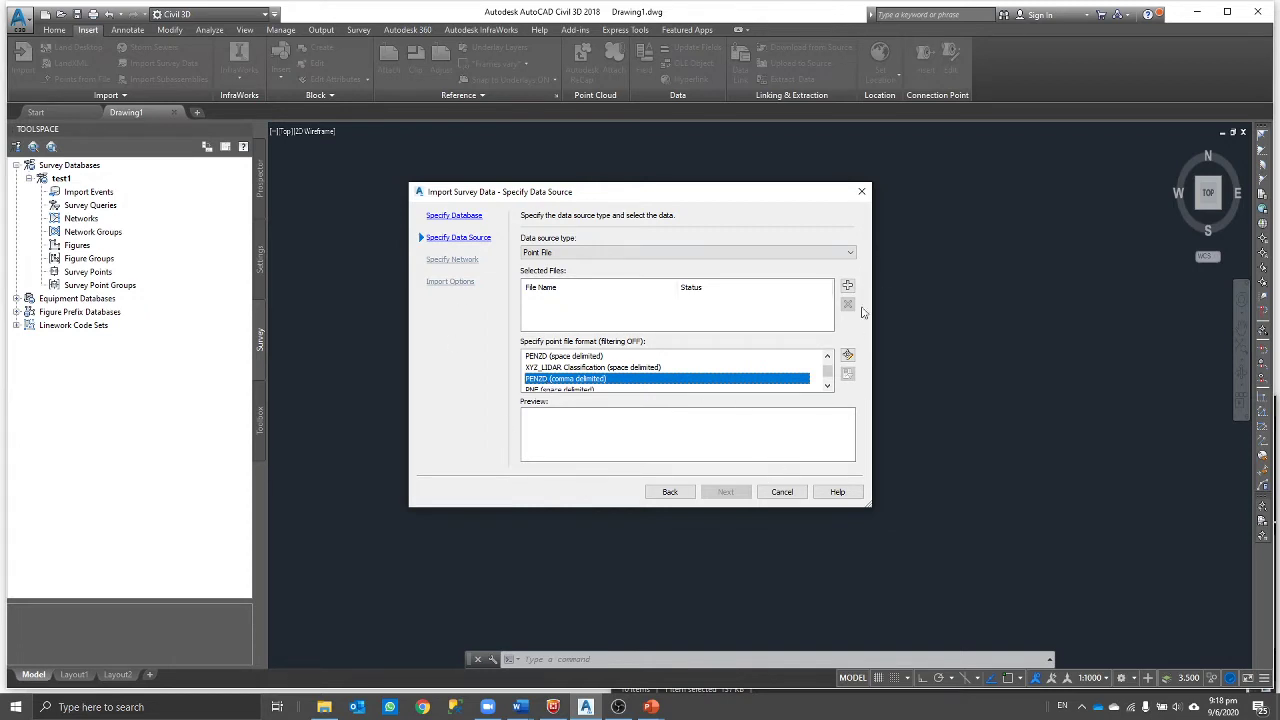
left_click(324, 707)
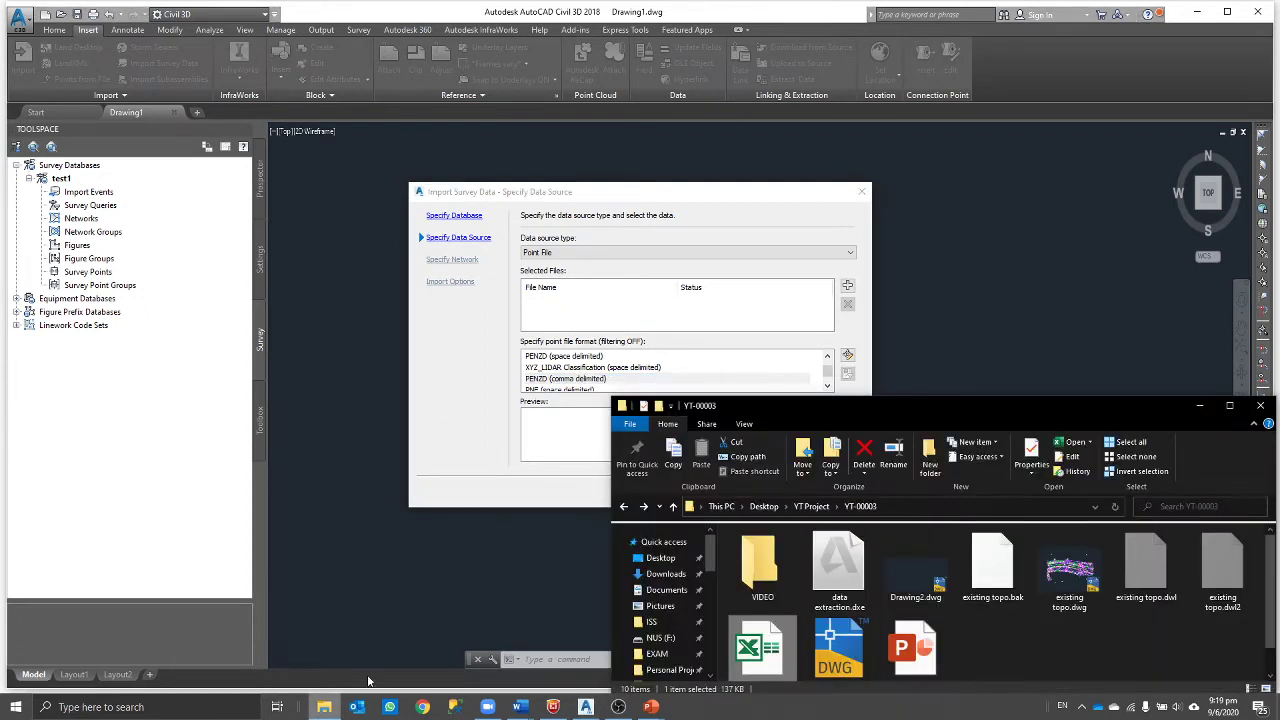
left_click_drag(780, 405, 748, 294)
scroll(740, 520, "down", 1)
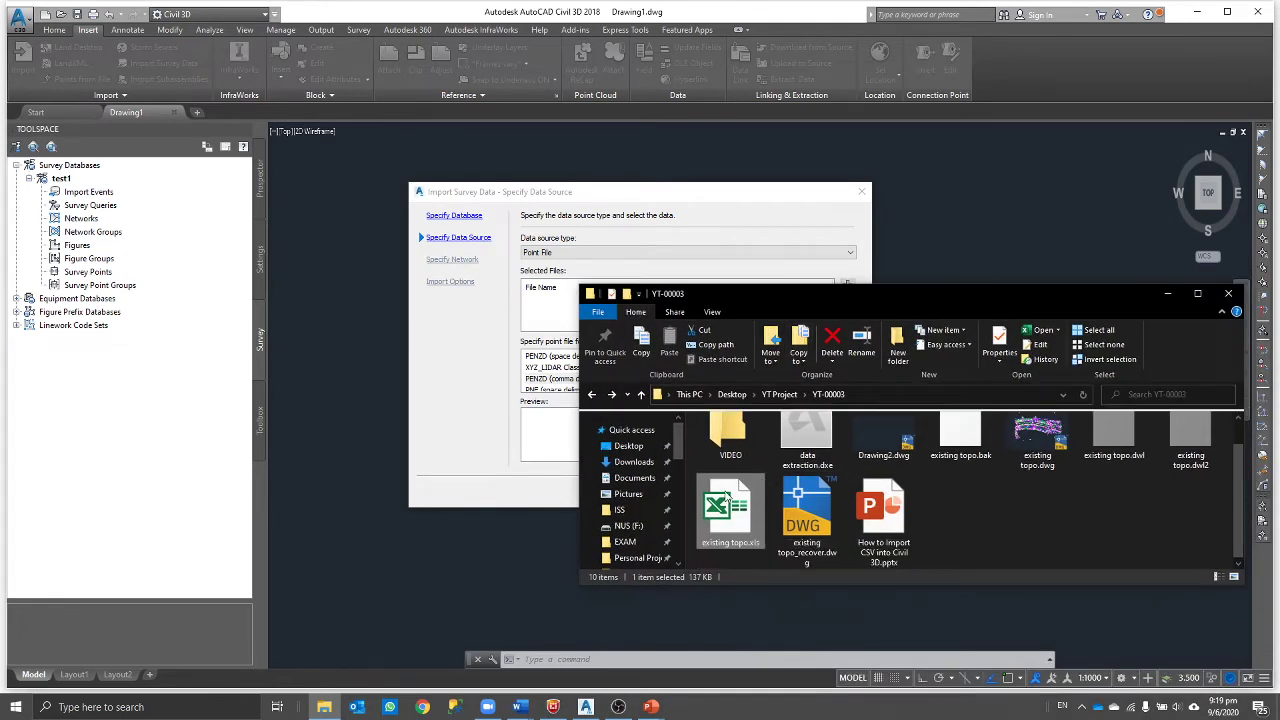
double_click(727, 512)
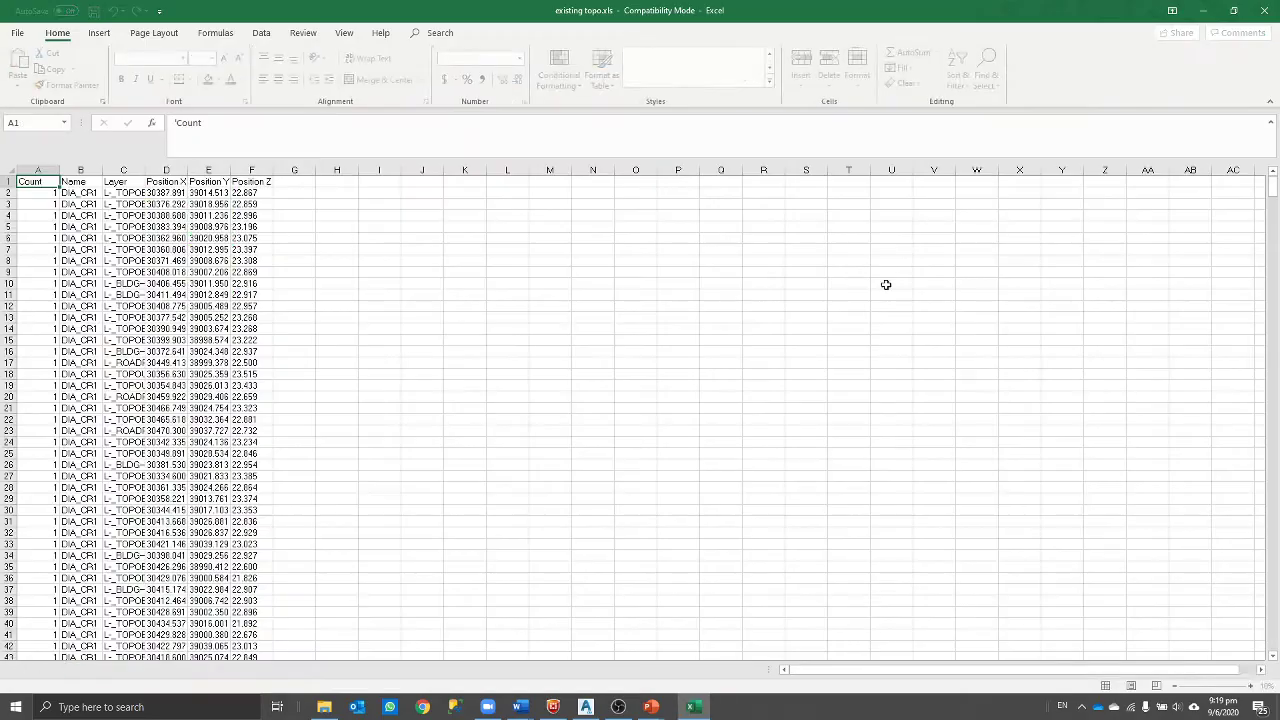
left_click_drag(38, 171, 292, 160)
left_click(226, 224)
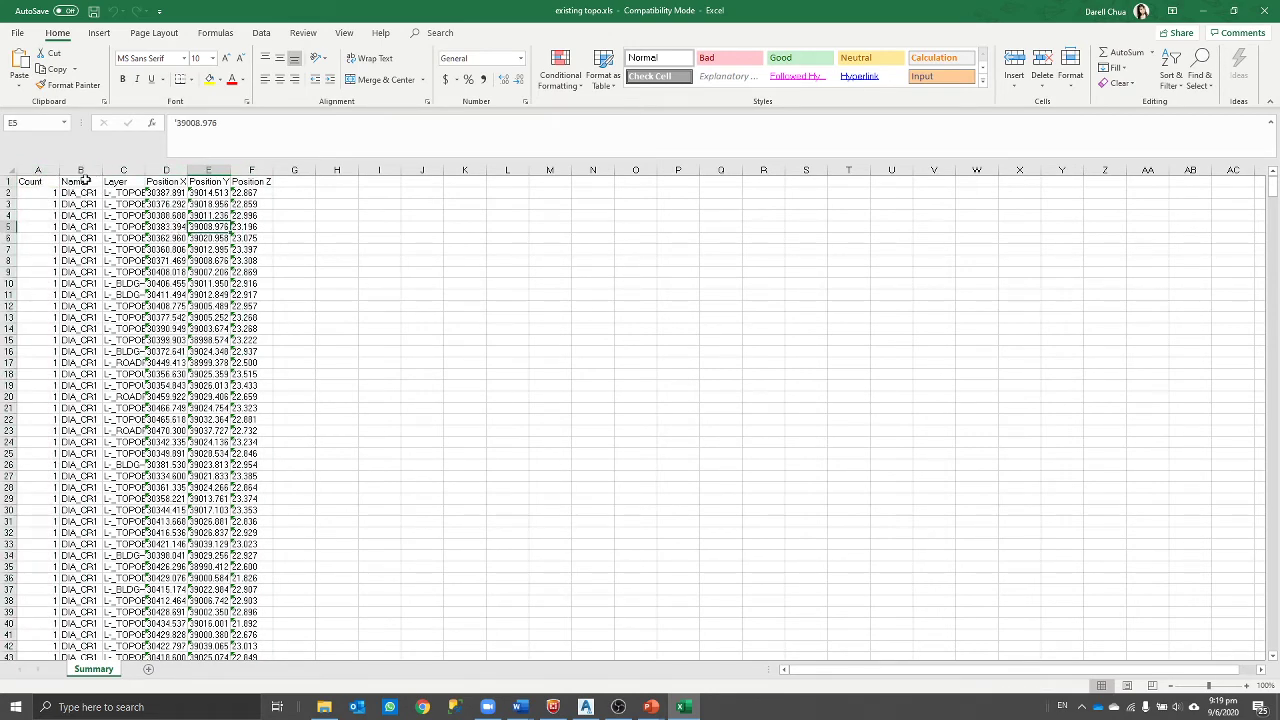
left_click_drag(86, 181, 113, 186)
left_click(88, 193)
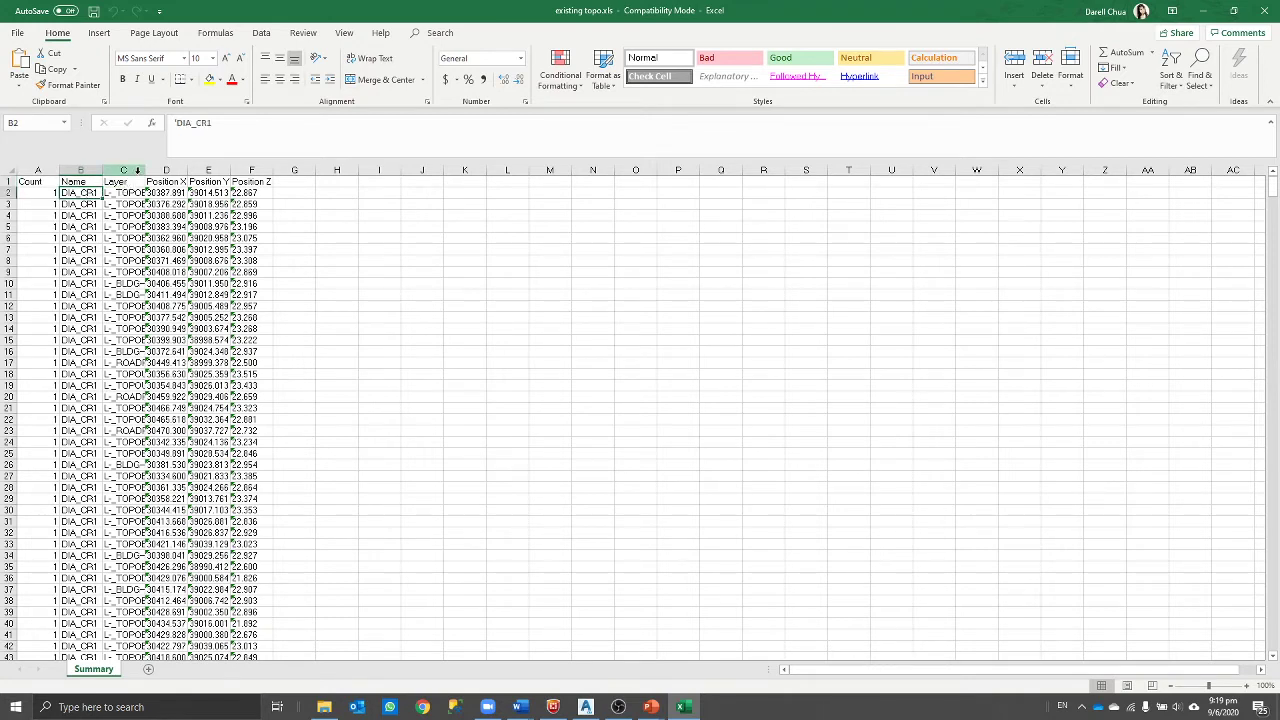
left_click(123, 170)
Step: Combine layer and name in G2 with the formula =C2&" "&B2 and fill it down column G for all points
left_click(297, 193)
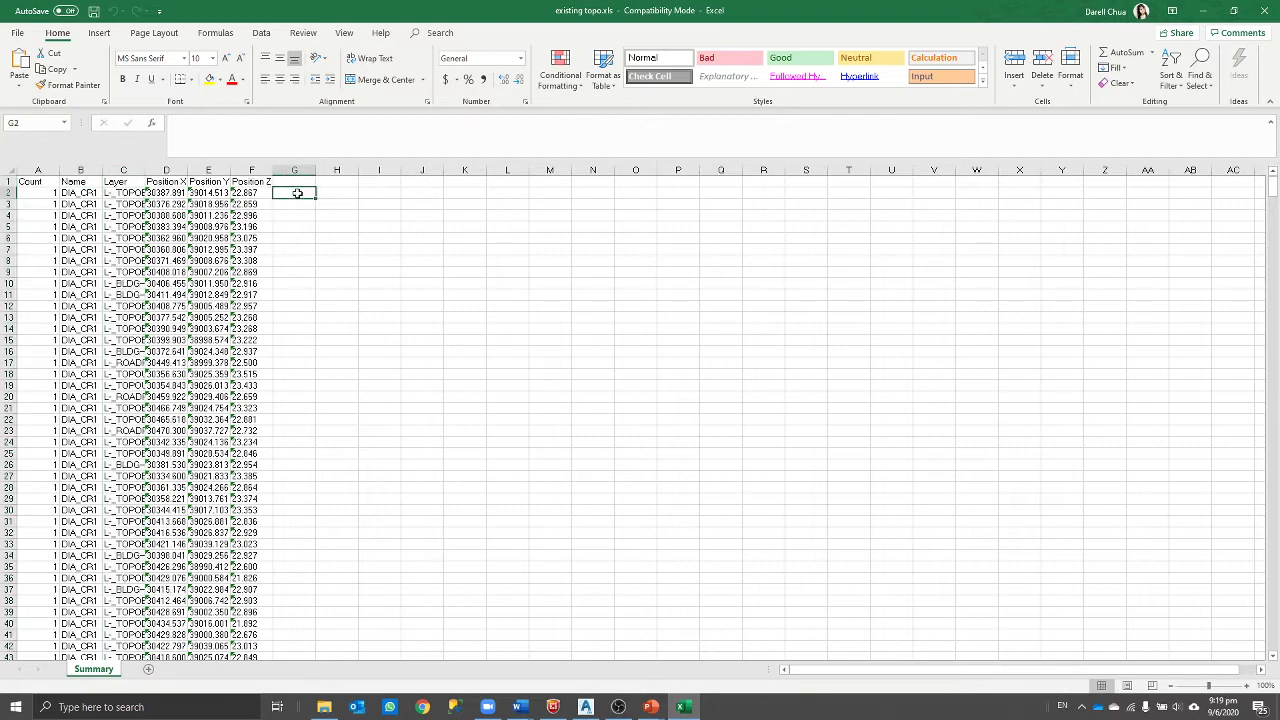
type("=")
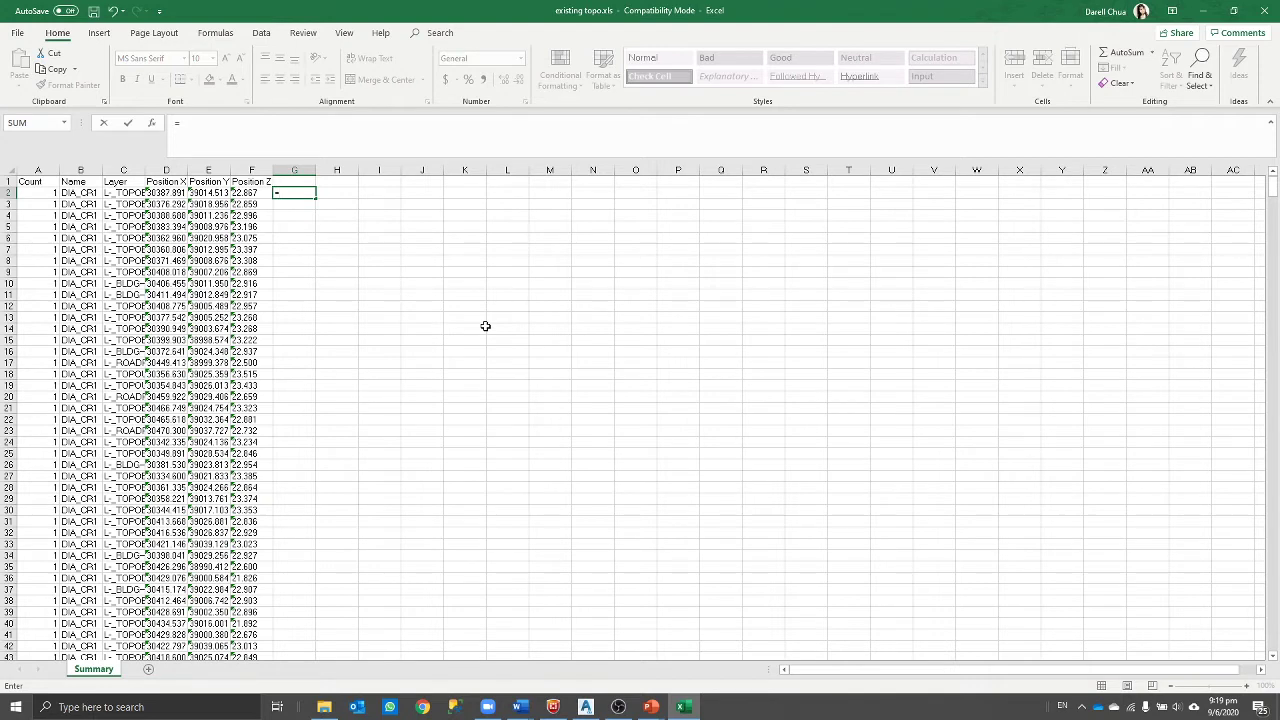
key("Left")
key("Left")
key("Left")
key("Left")
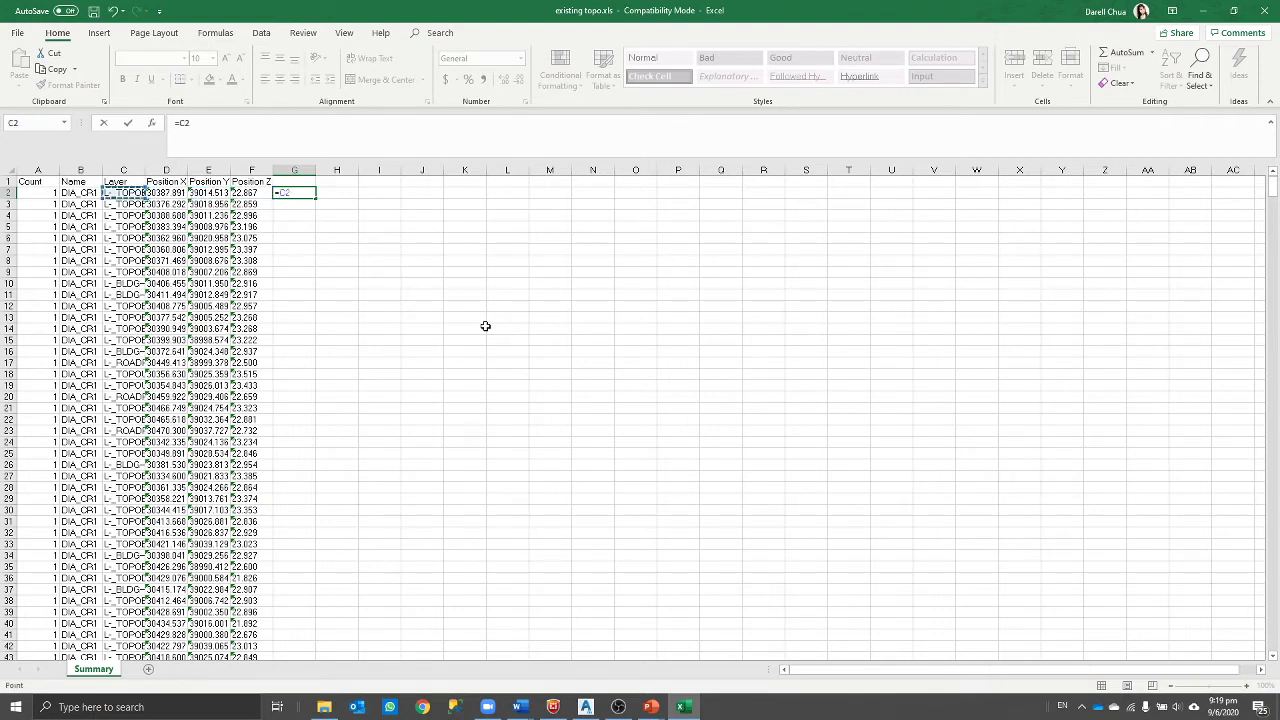
left_click(270, 131)
type("&\" \"")
left_click(82, 192)
left_click(316, 192)
left_click(185, 150)
type("&")
left_click(82, 193)
key("Return")
left_click(300, 193)
key("ctrl+c")
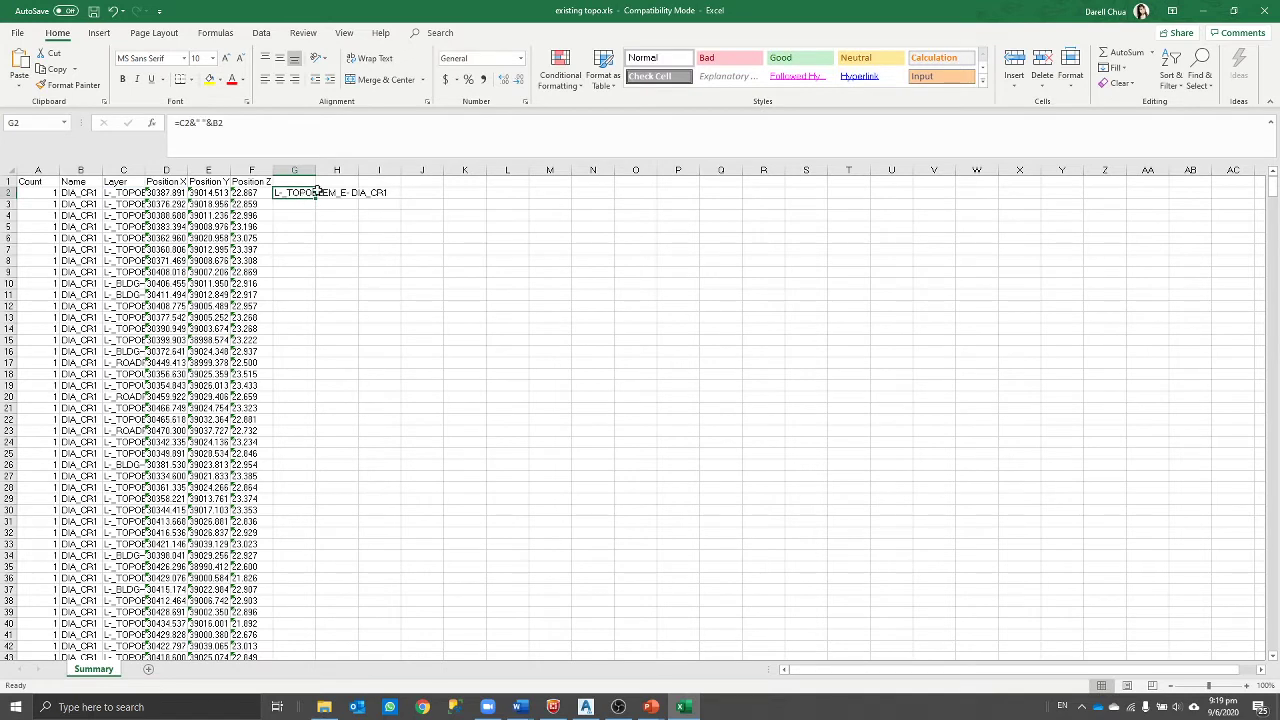
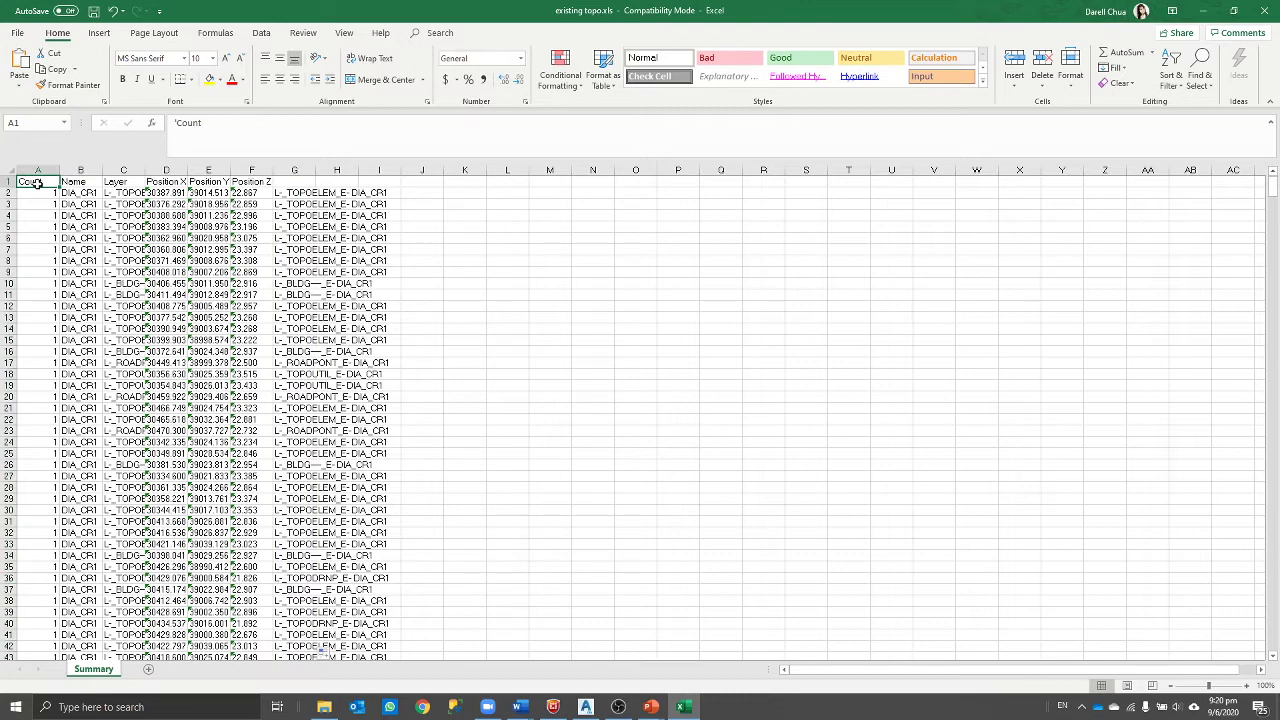
Step: Rename the Count header in A1 to Point and check the Position X, Y and Z headers
type("Point")
key("Tab")
key("Tab")
key("Tab")
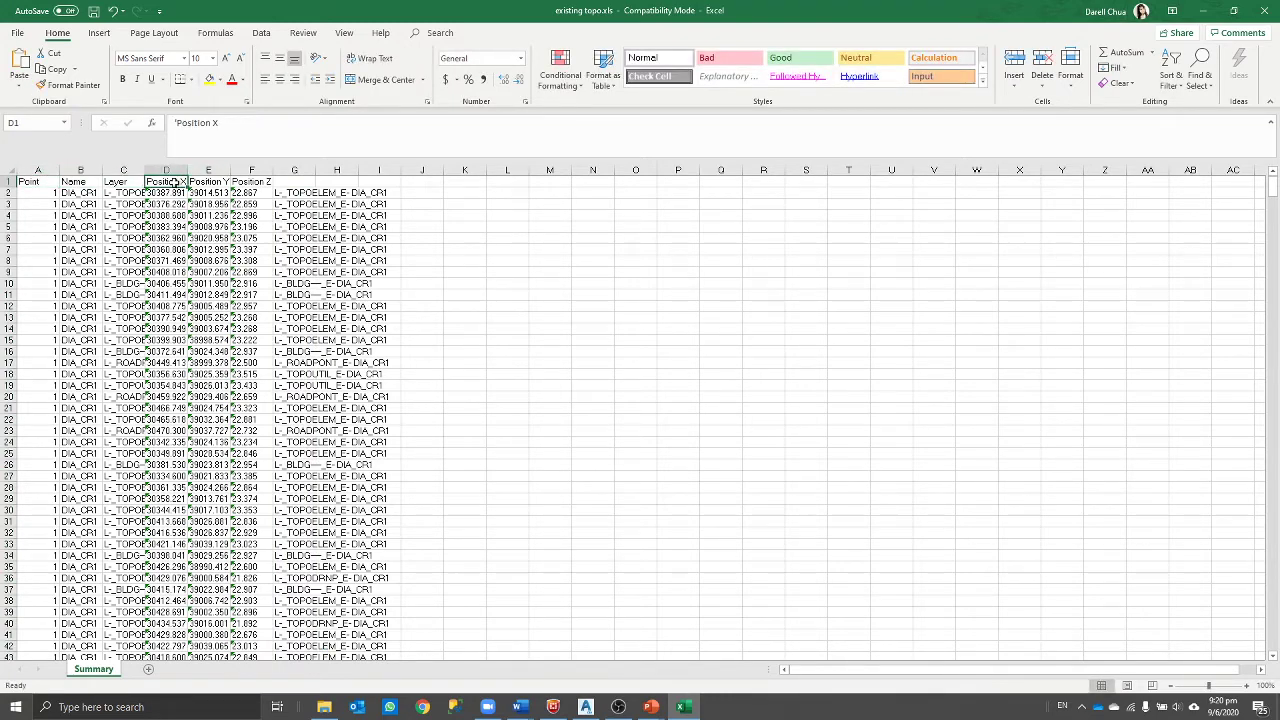
key("Tab")
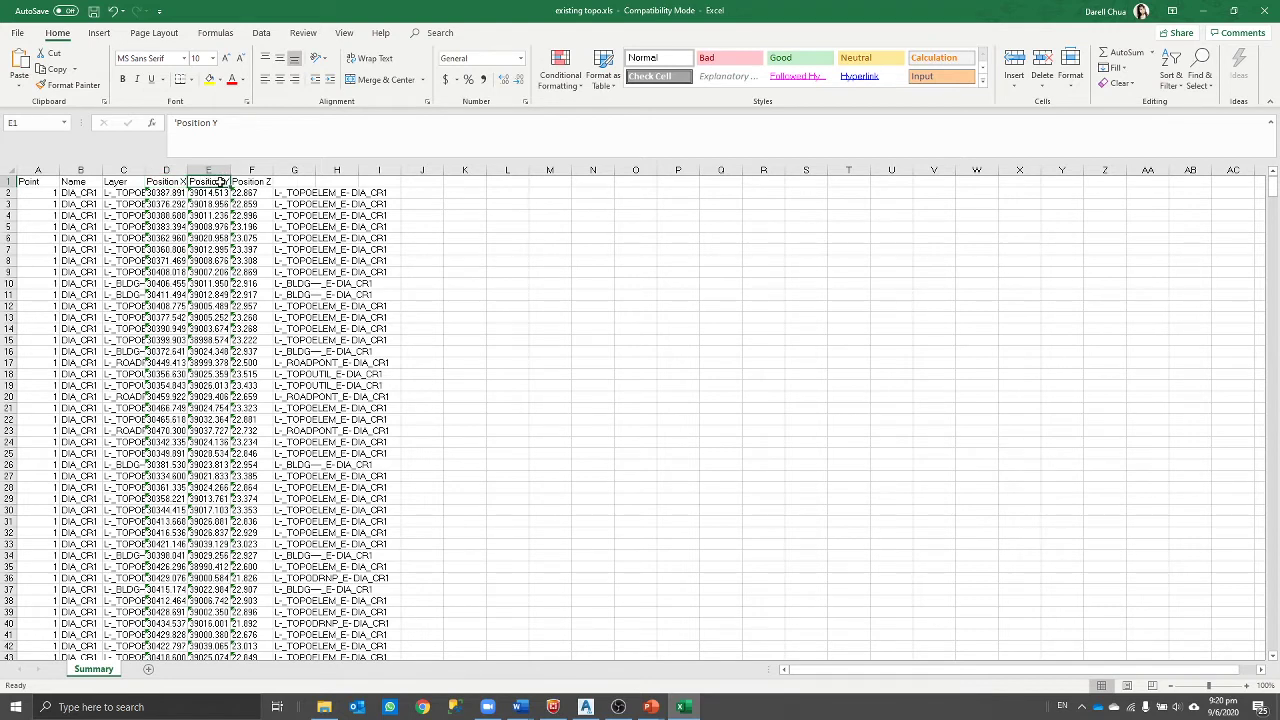
left_click(257, 182)
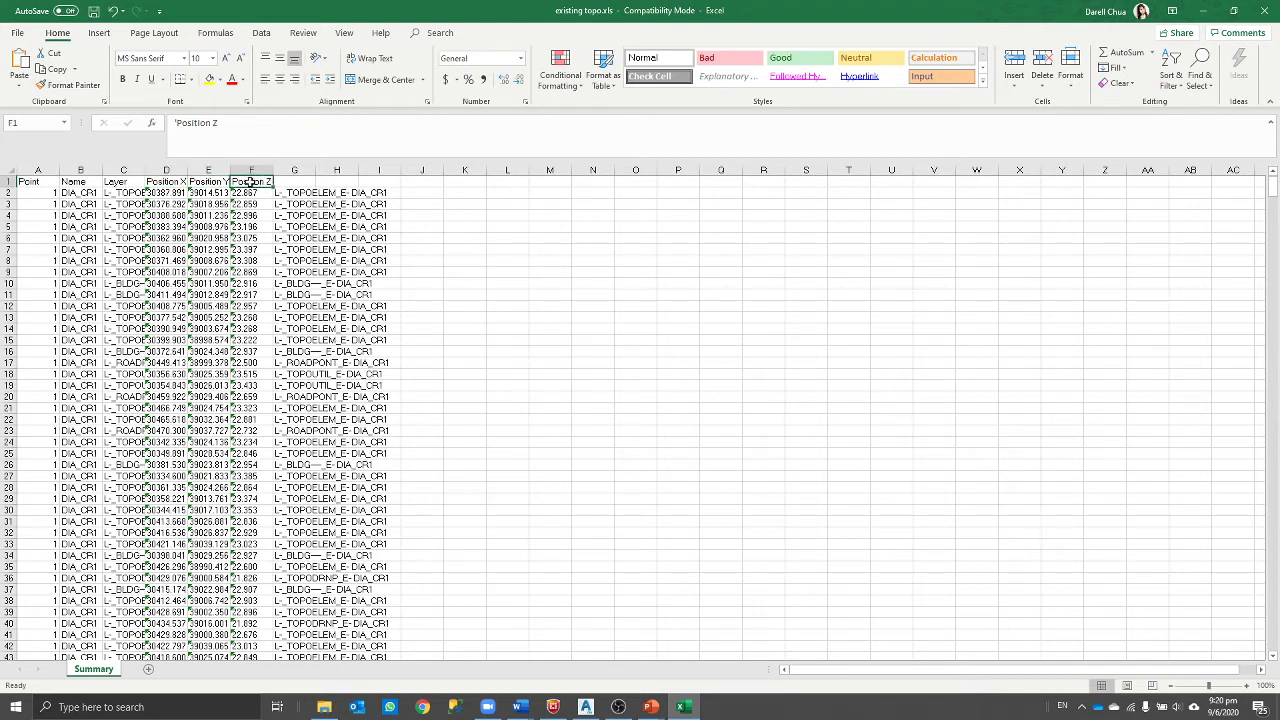
Step: Move the Name and Layer columns out of the point data, placing them from K1 onward
left_click_drag(82, 169, 123, 168)
right_click(123, 168)
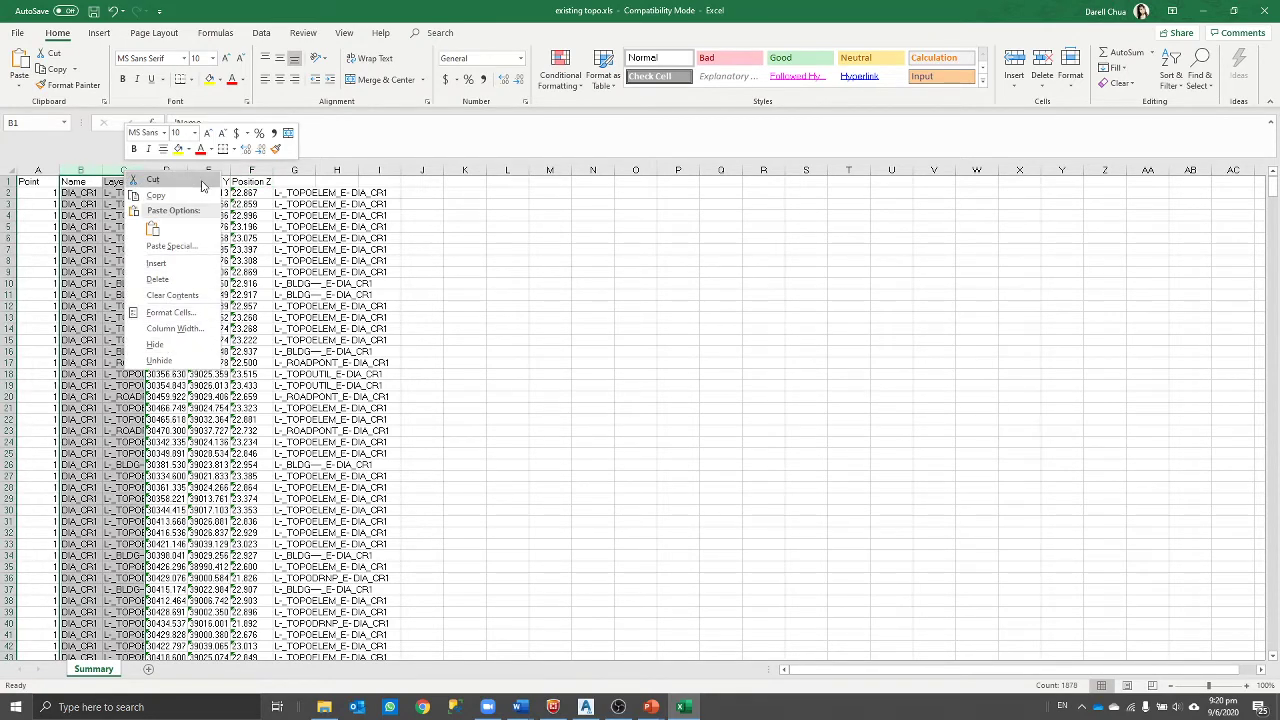
left_click(153, 179)
left_click(457, 183)
right_click(463, 184)
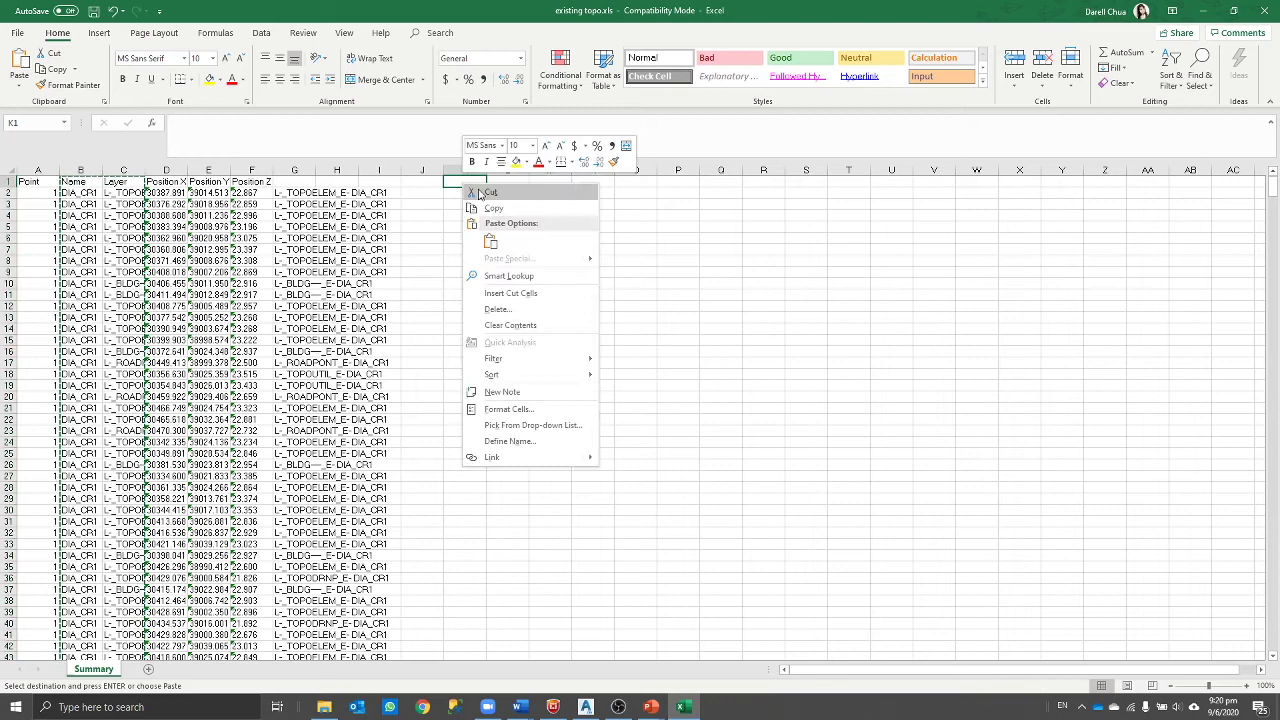
left_click(490, 241)
Step: Fit column G's width to its combined text and delete the empty columns B and C
left_click(287, 194)
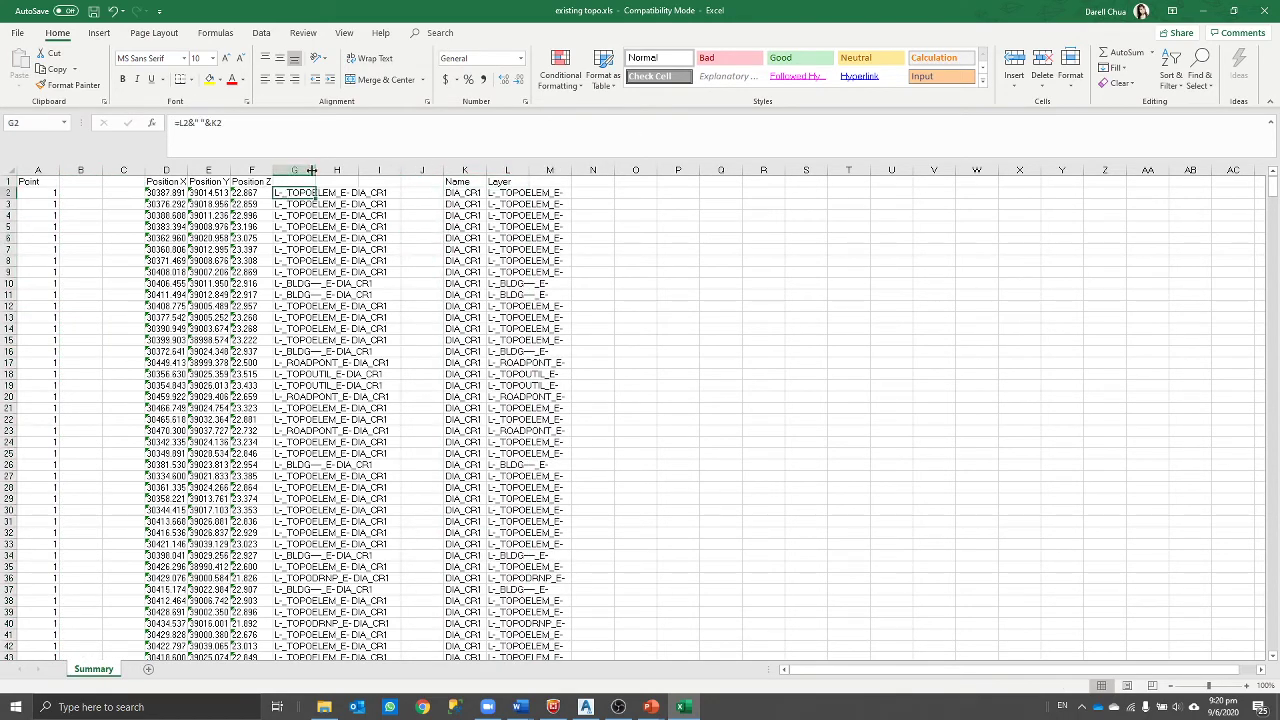
double_click(316, 170)
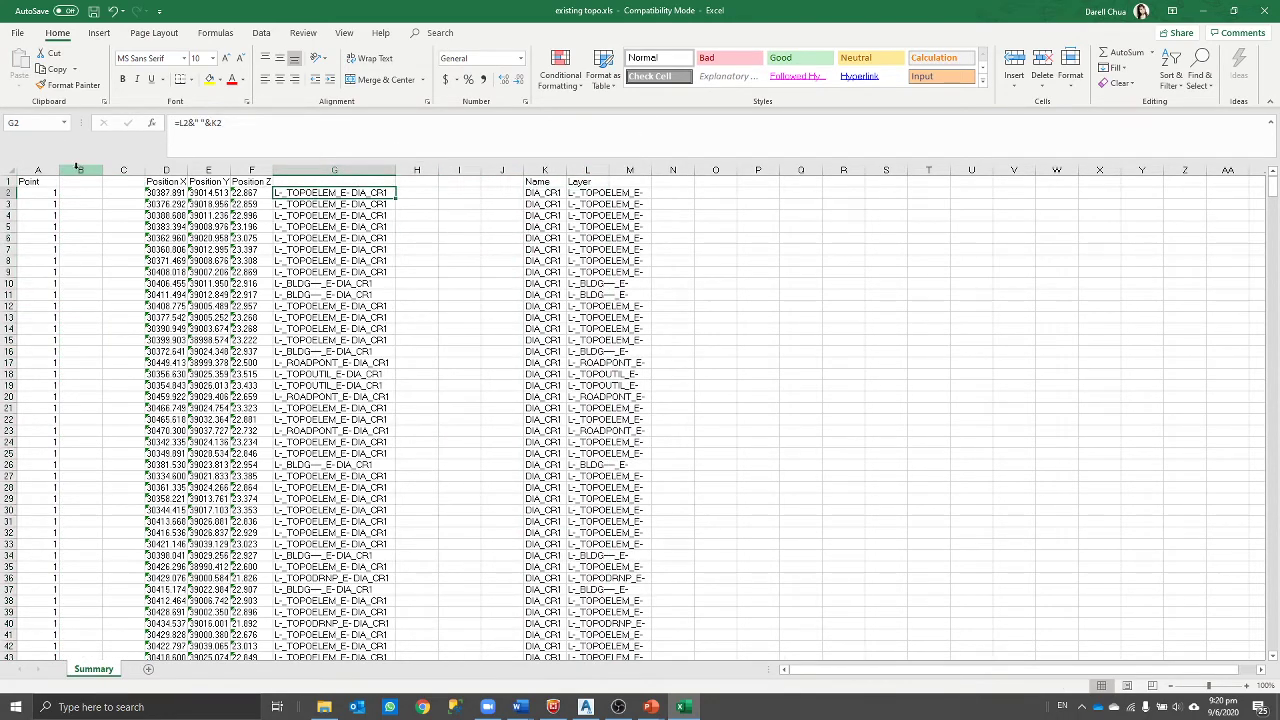
left_click_drag(78, 168, 123, 170)
right_click(123, 172)
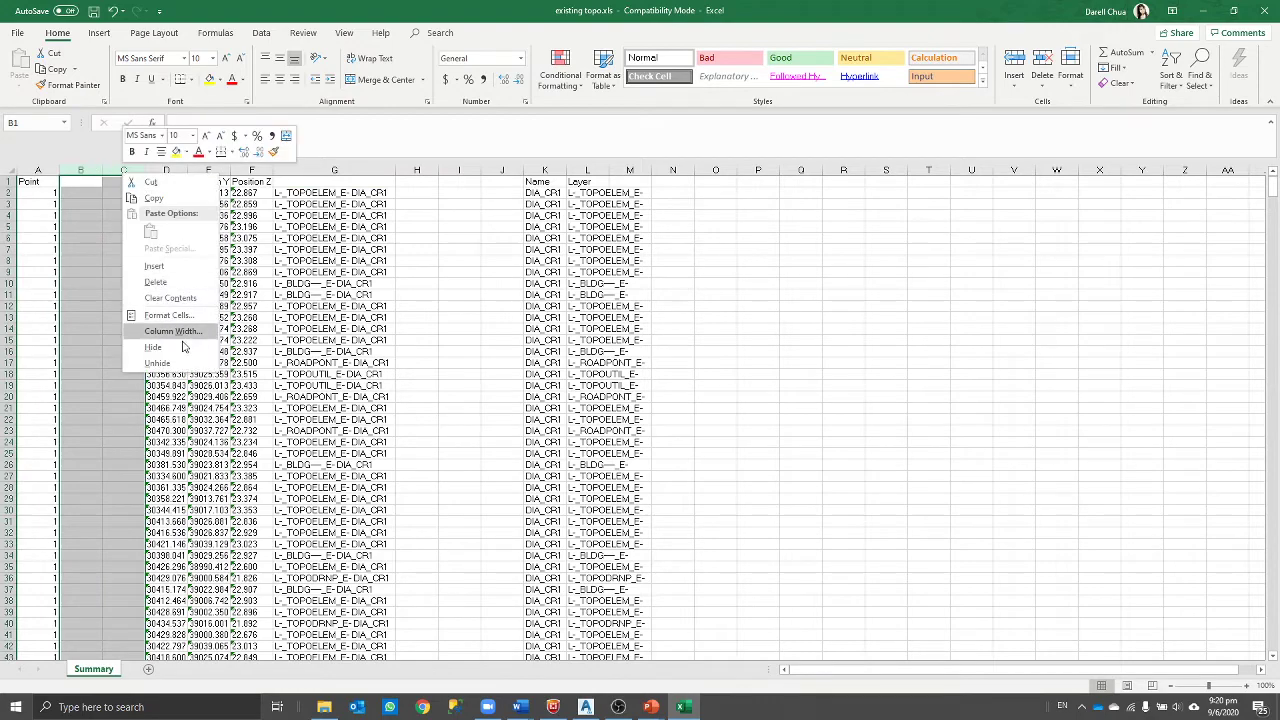
left_click(156, 282)
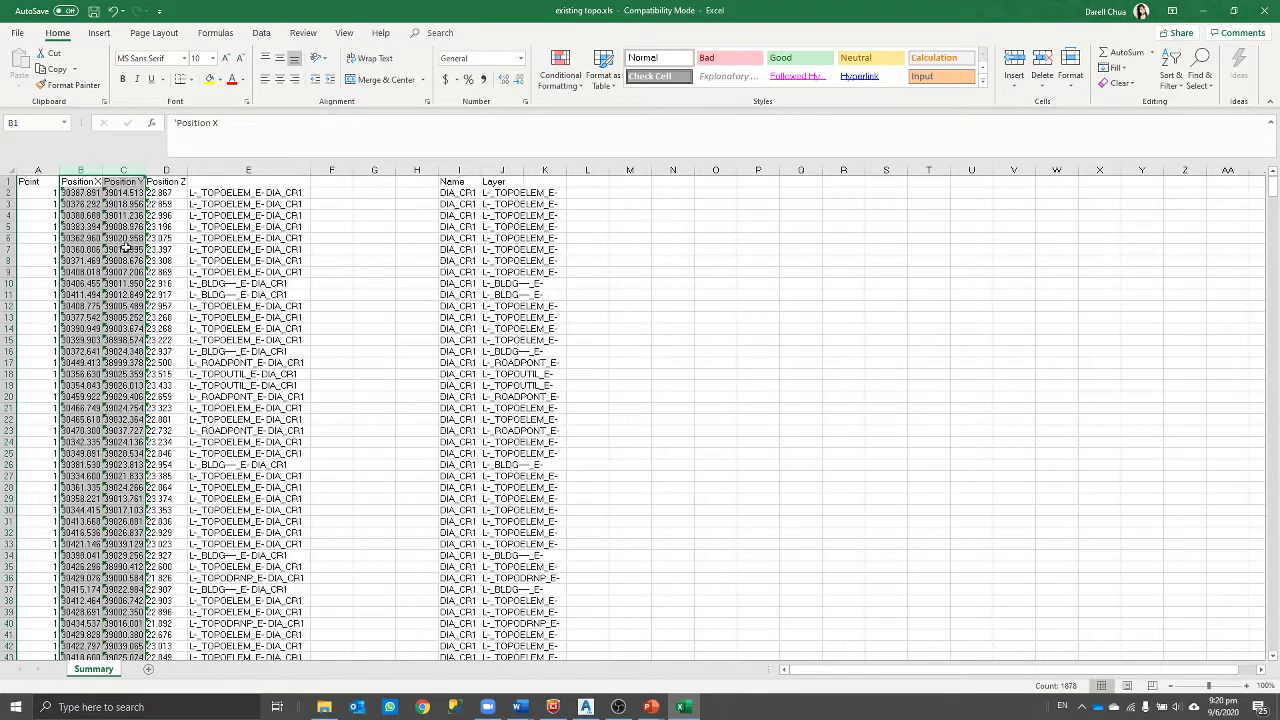
left_click(125, 248)
left_click(82, 192)
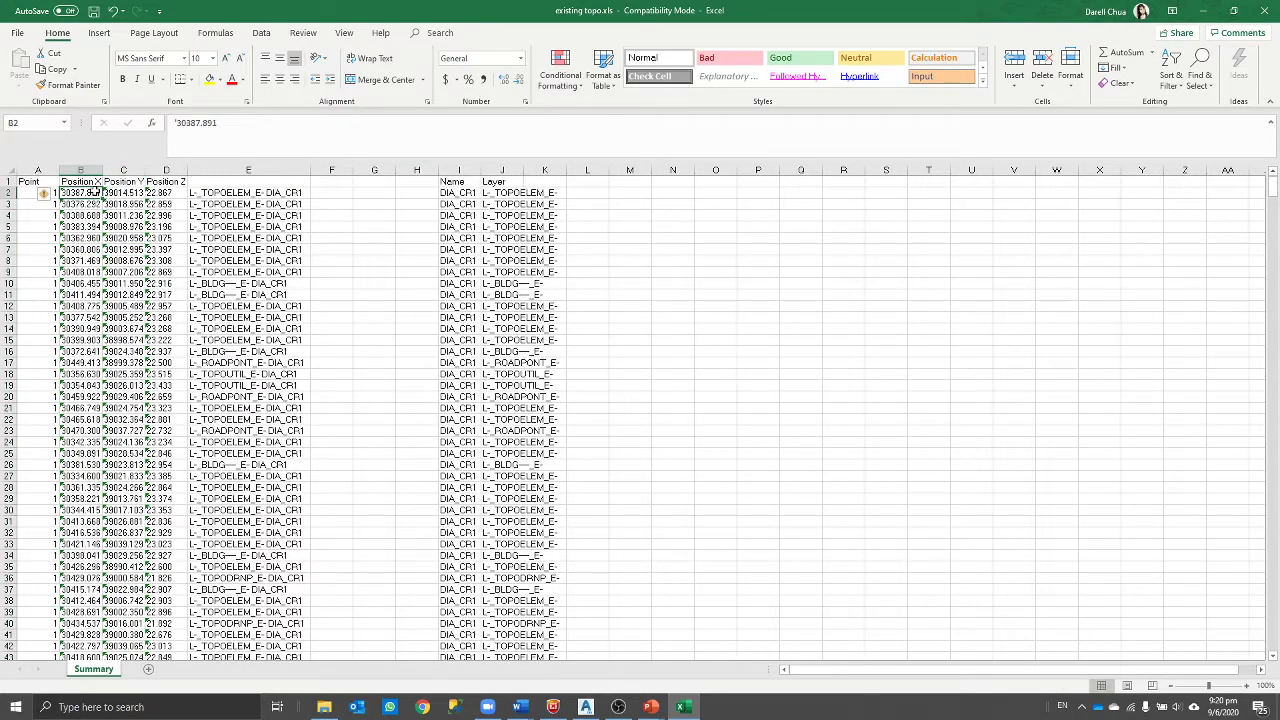
left_click(46, 195)
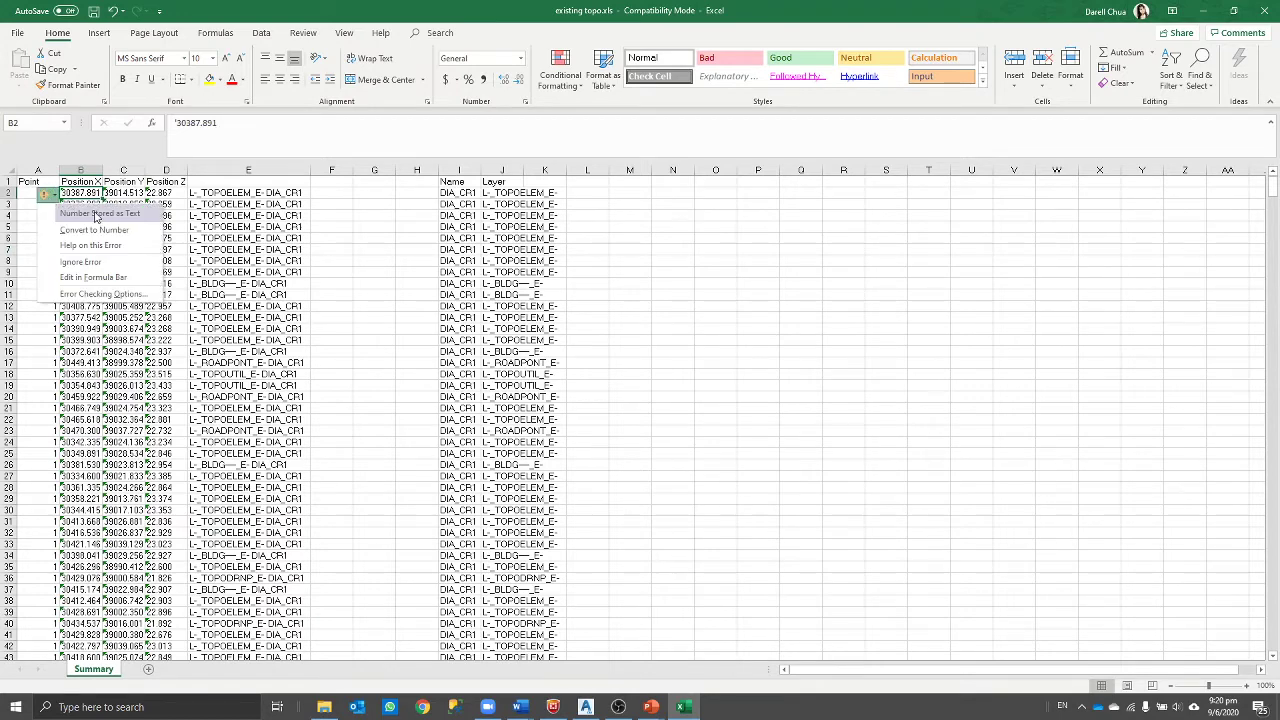
key("Escape")
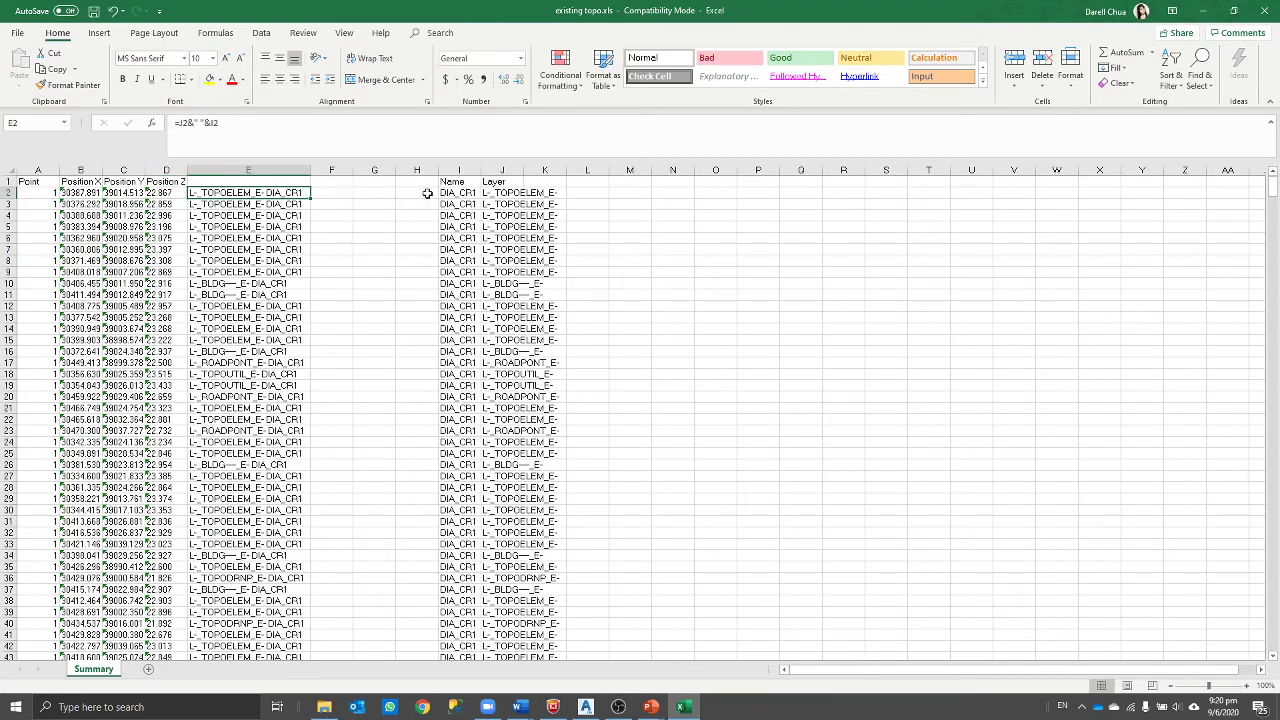
Step: Enter the formula =VALUE(B2) in F2 to convert the first point's X coordinate from text to a number
left_click(330, 192)
type("=")
left_click(508, 238)
key("Left")
key("Left")
key("Left")
key("Left")
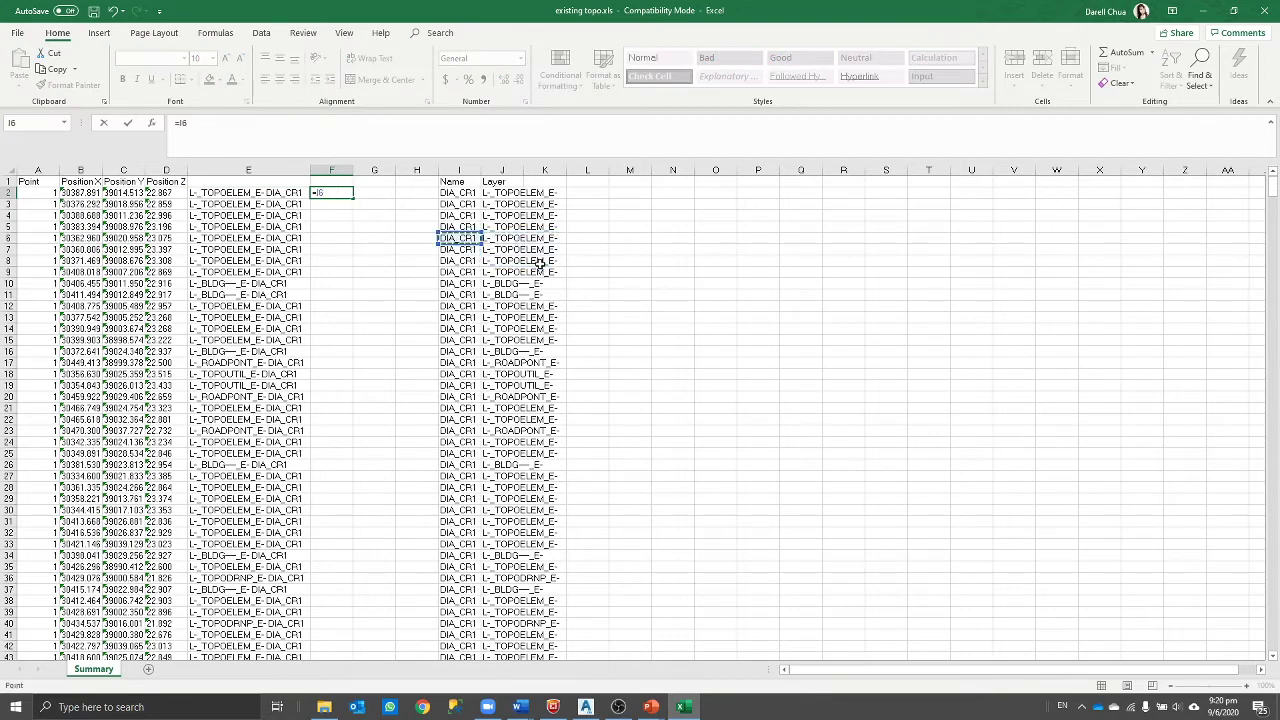
key("Left")
key("Left")
key("Left")
key("Left")
key("Up")
key("Up")
key("Up")
key("Up")
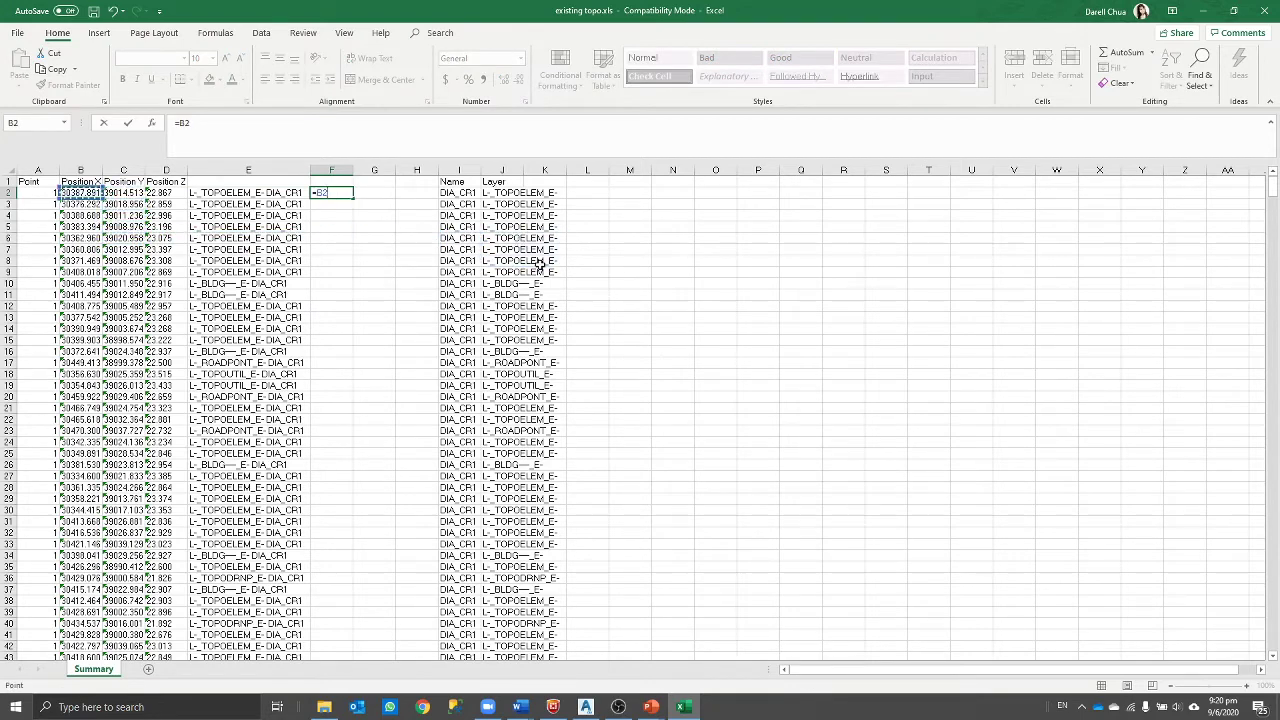
left_click(257, 121)
type("value")
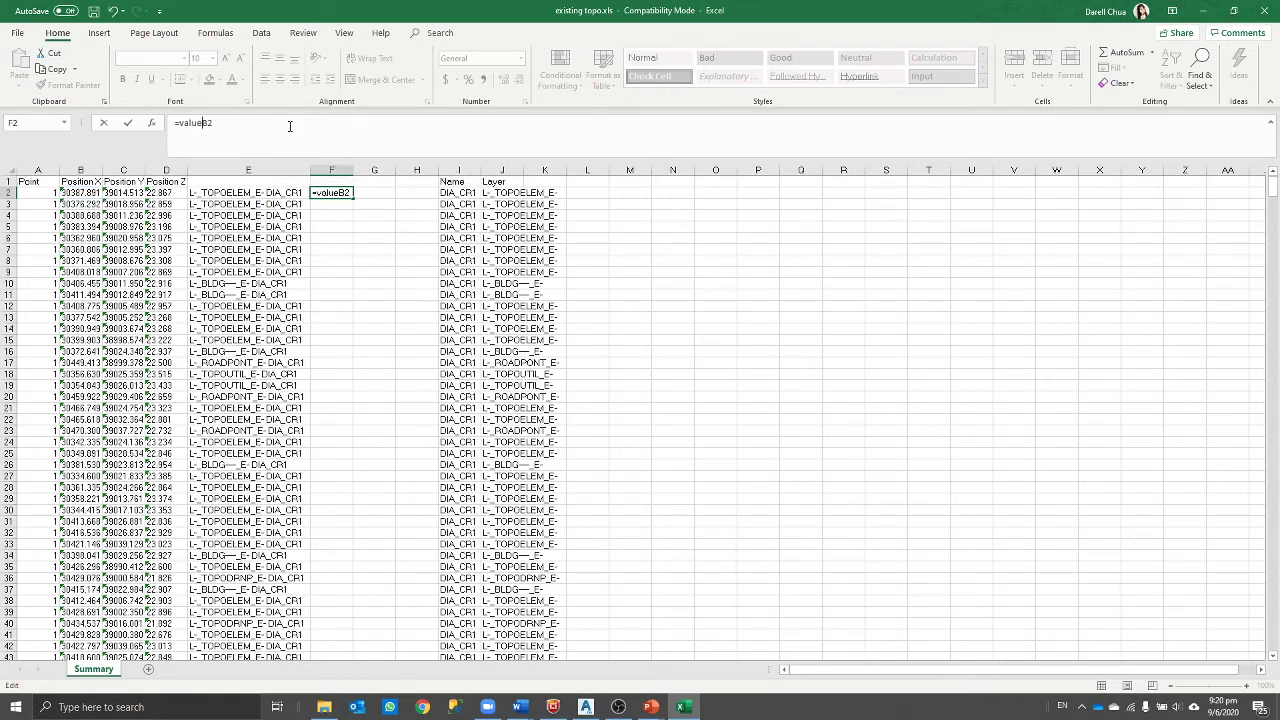
type("(")
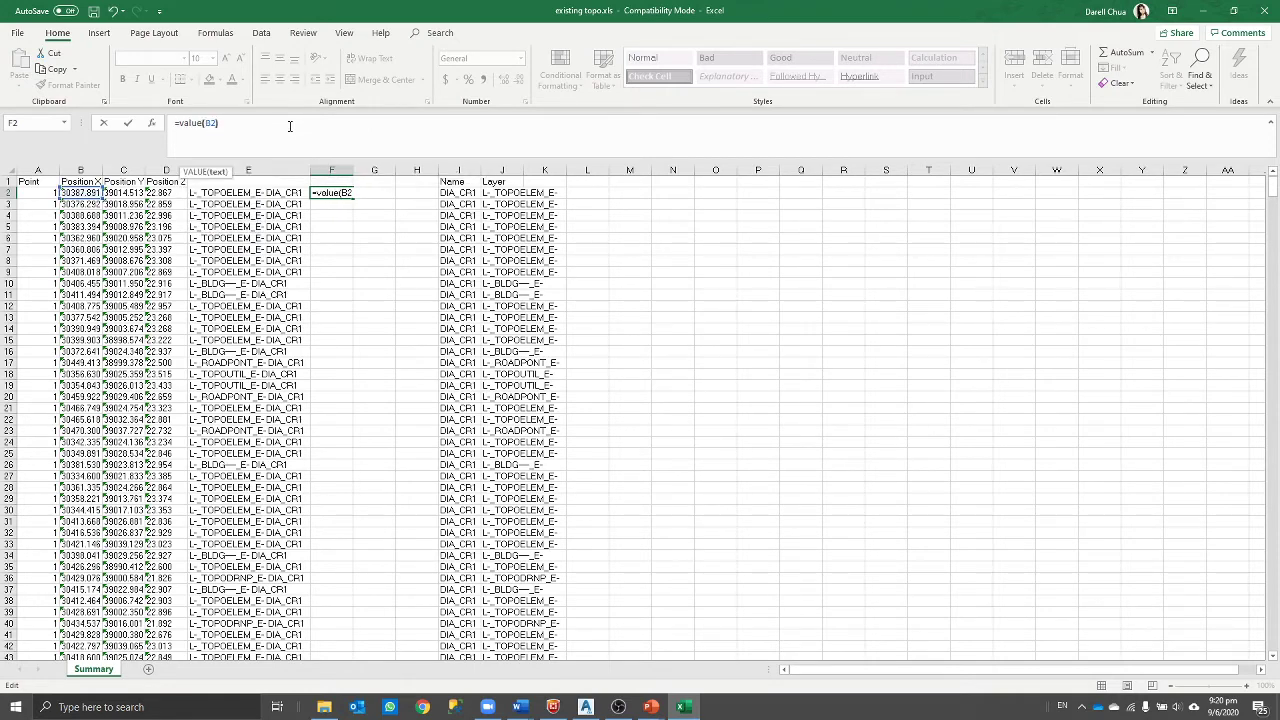
key("Return")
left_click(326, 192)
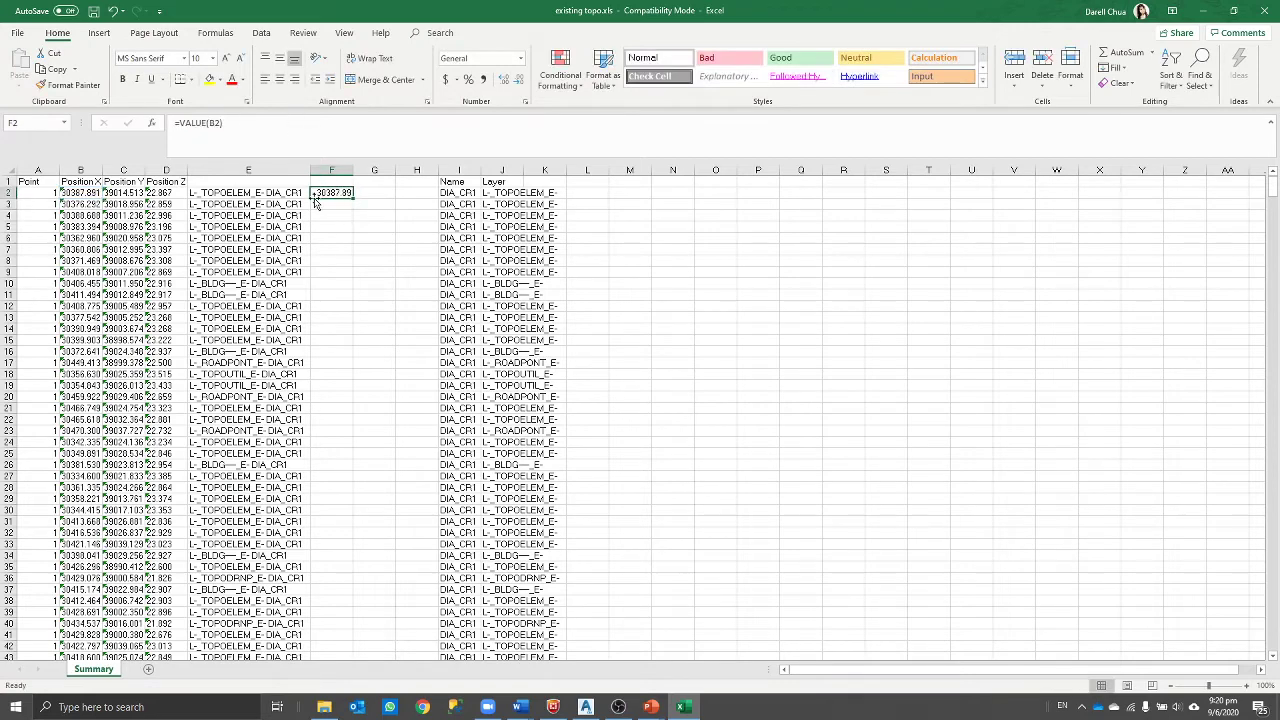
Step: Extend the VALUE formula from F2 across to H2 and fill all three columns down for every point
left_click(80, 195)
left_click(51, 192)
left_click(80, 203)
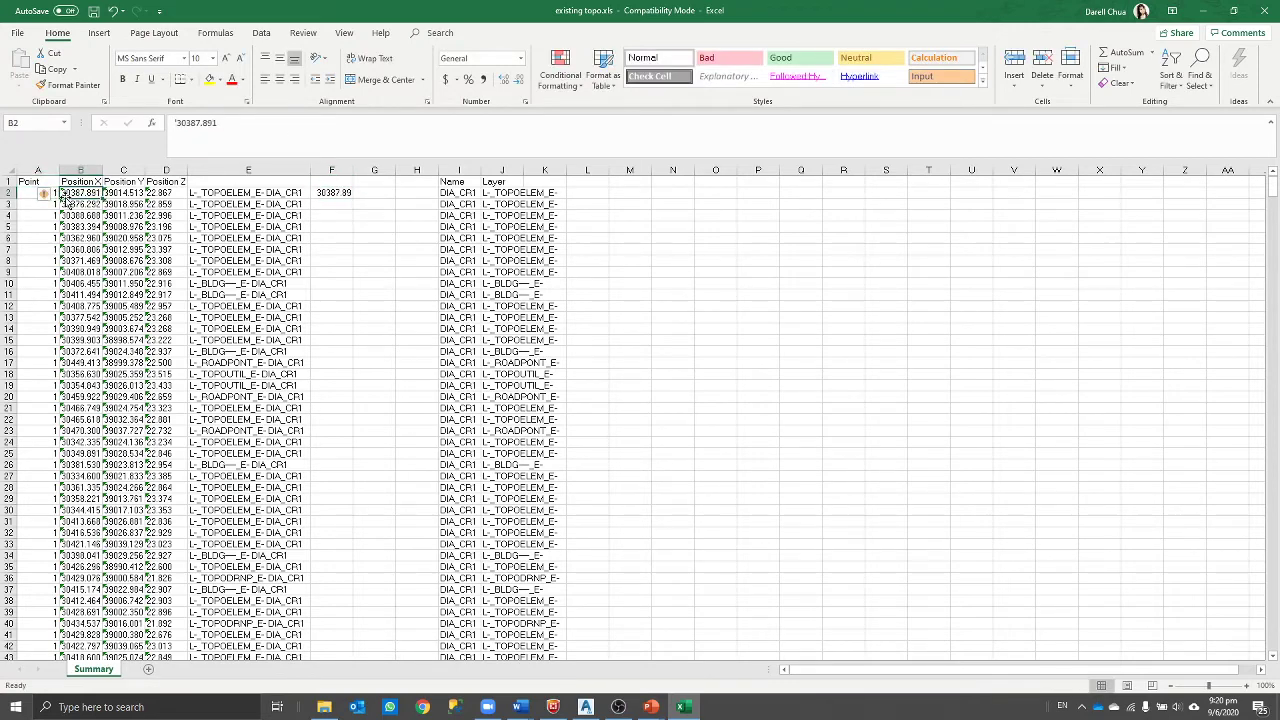
left_click(335, 203)
left_click(330, 192)
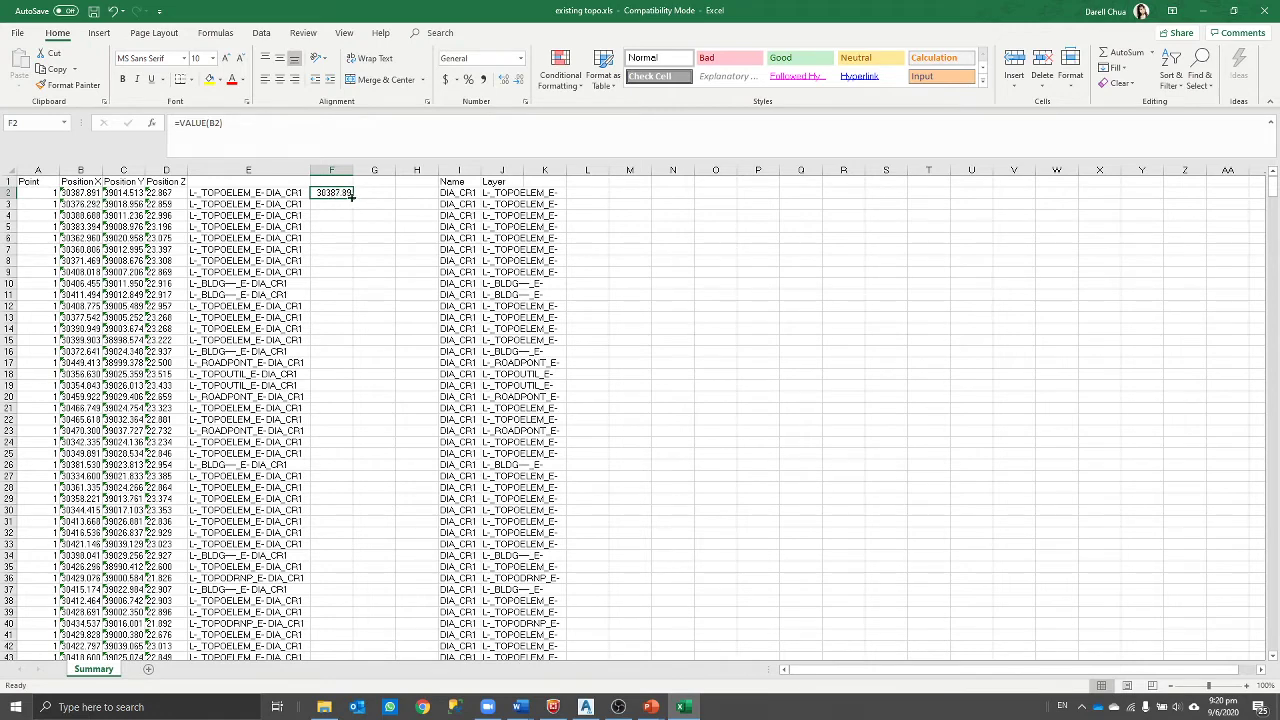
left_click_drag(351, 197, 436, 196)
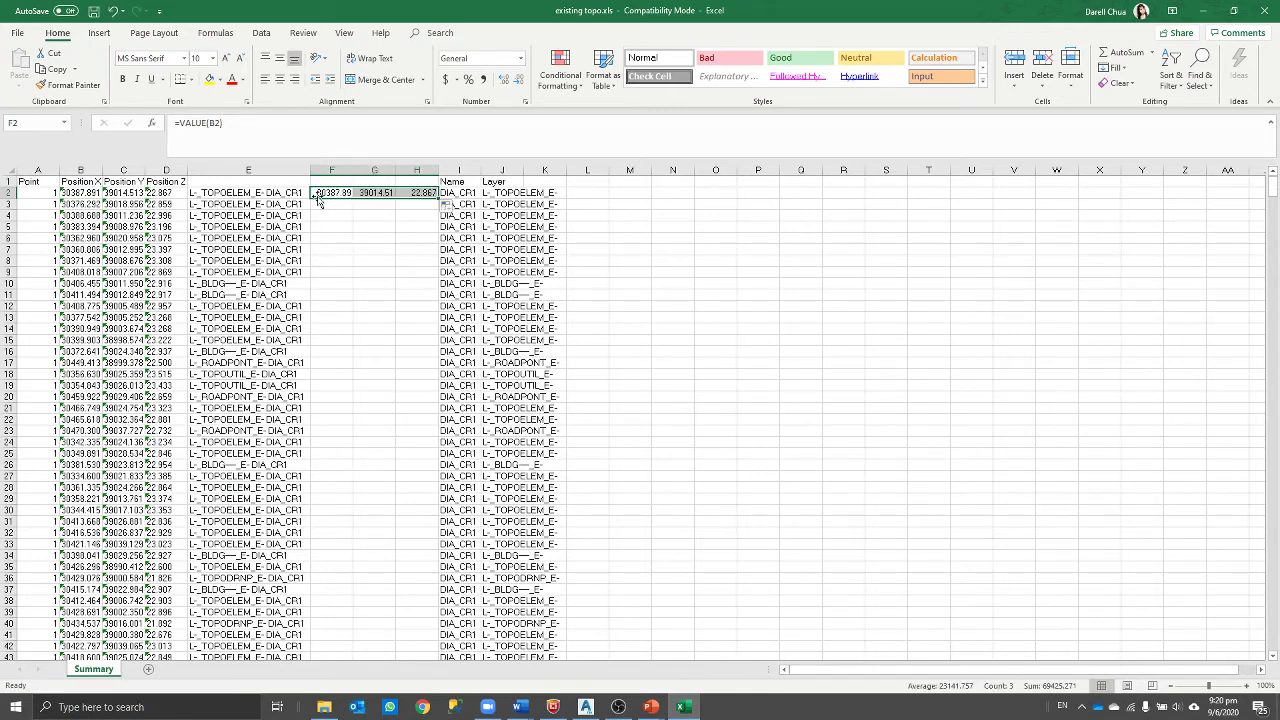
double_click(437, 198)
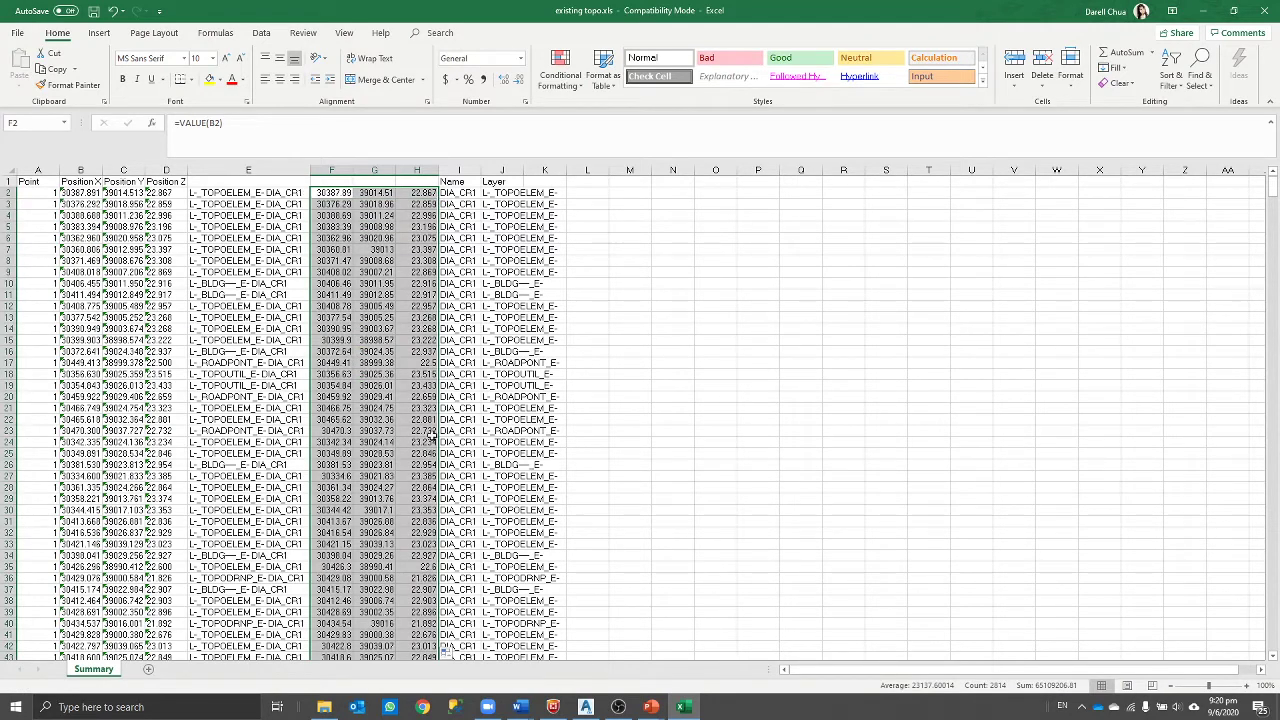
left_click(378, 196)
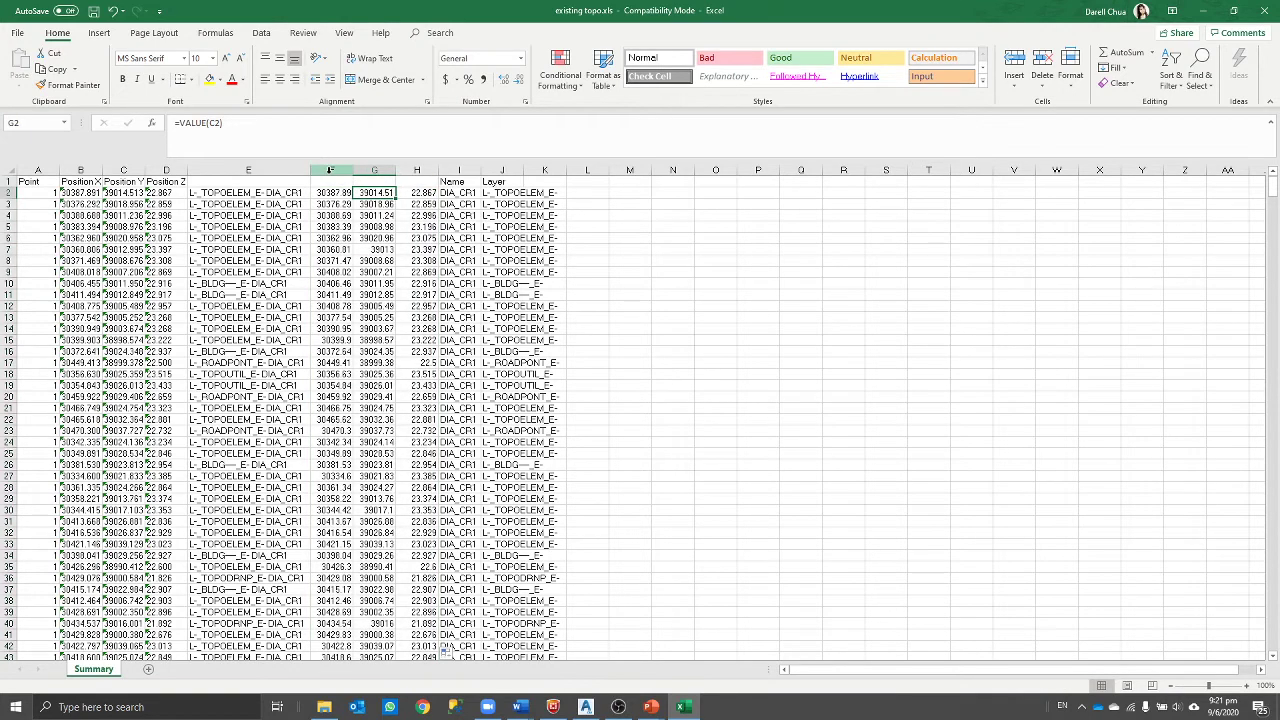
Step: Copy the converted coordinates in columns F to H and paste them as values over columns B to D
left_click_drag(335, 170, 417, 170)
key("ctrl+c")
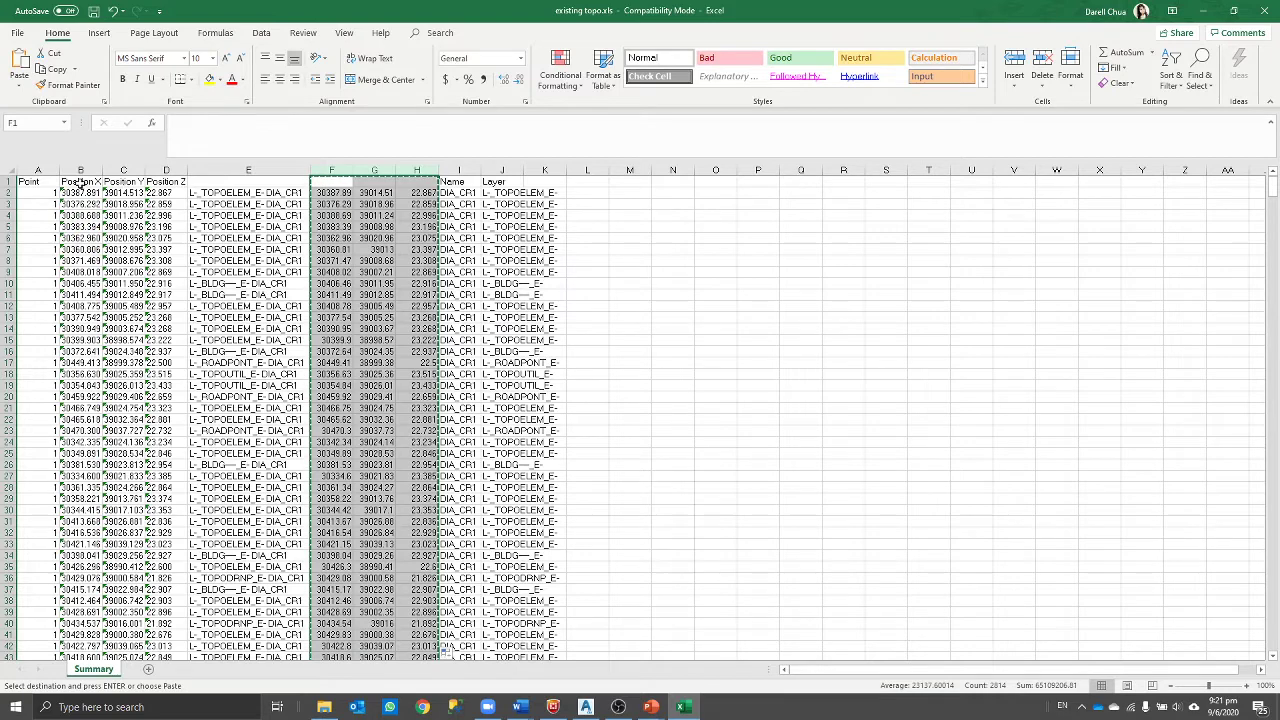
right_click(83, 184)
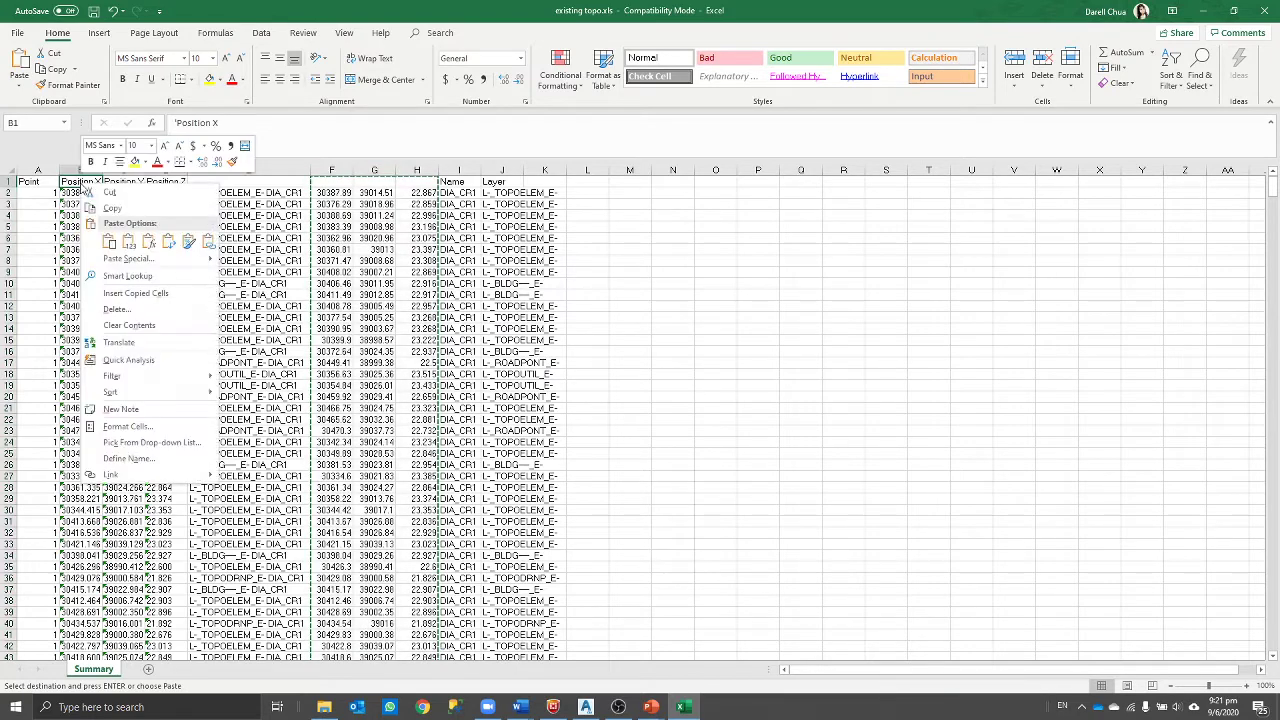
left_click(129, 243)
left_click(174, 193)
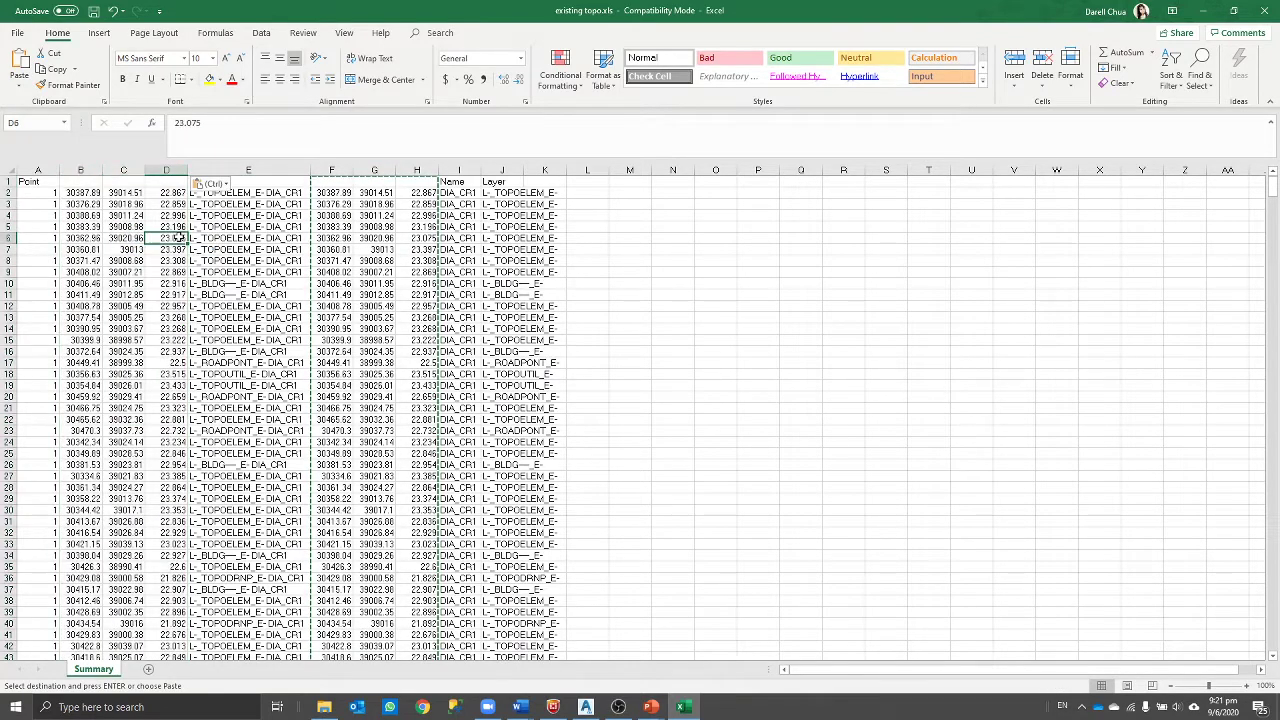
left_click(124, 192)
left_click(331, 192)
key("Escape")
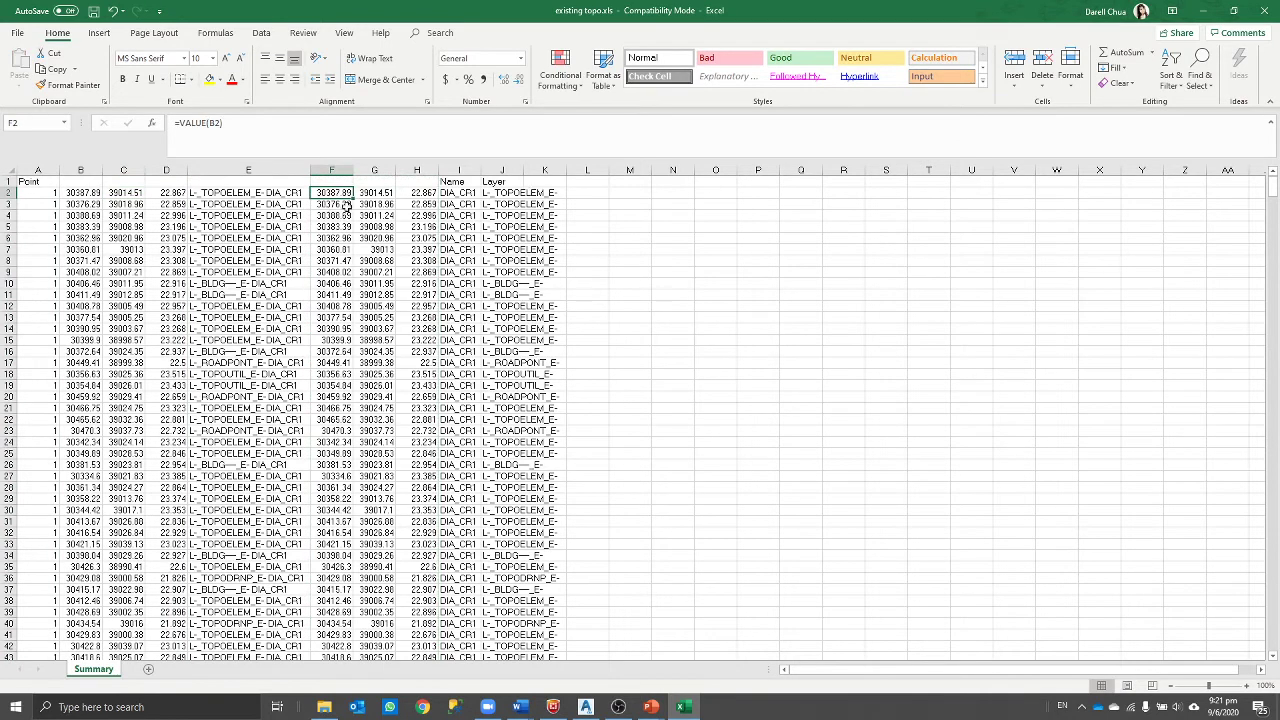
left_click(328, 170)
left_click_drag(328, 170, 521, 170)
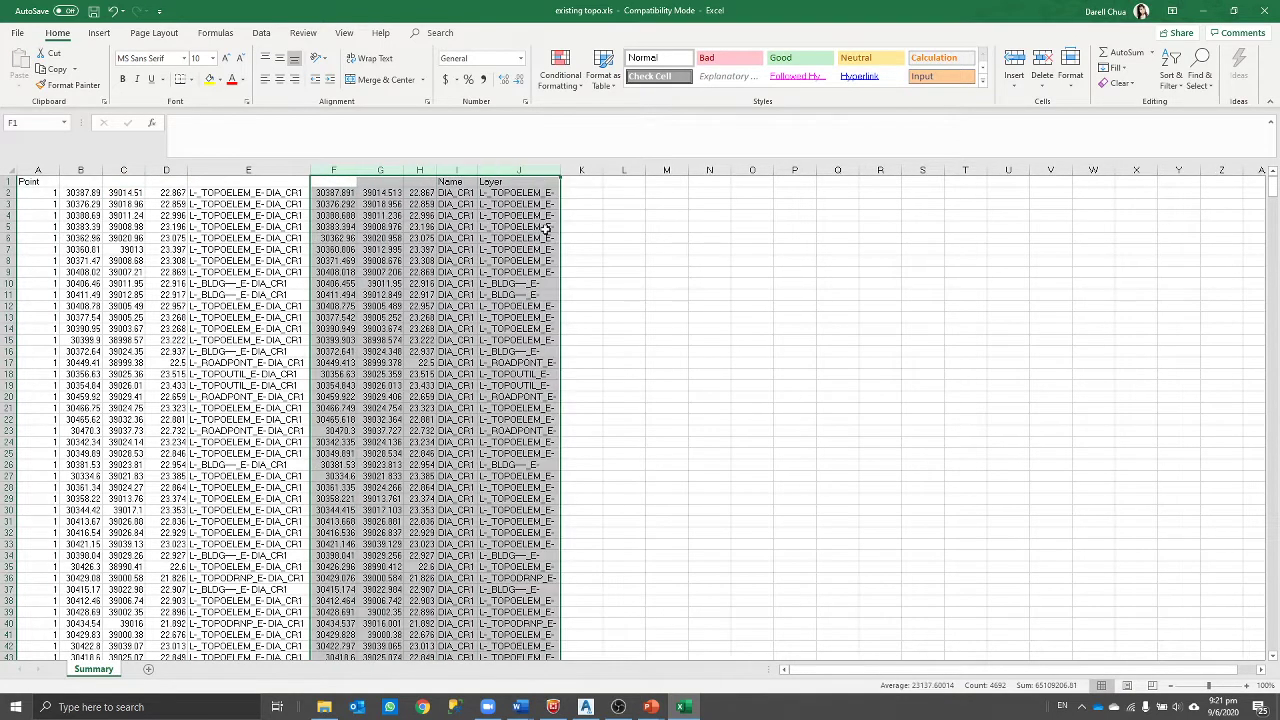
right_click(541, 174)
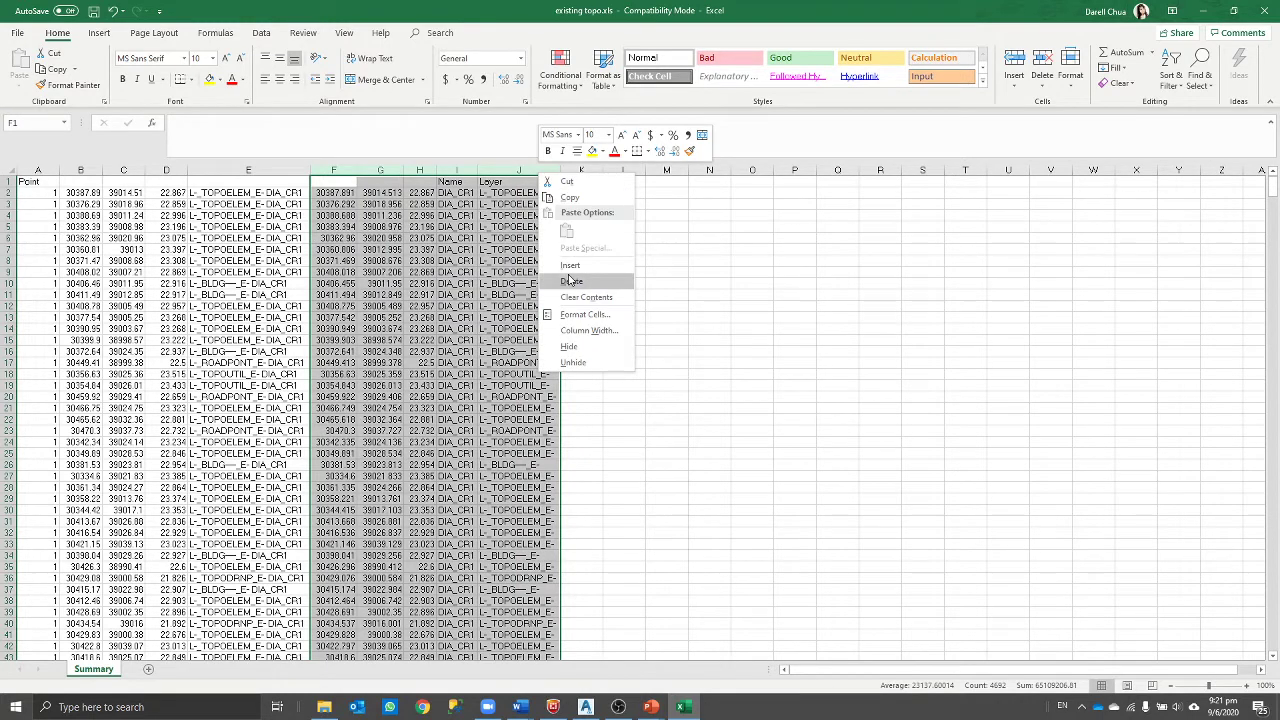
key("Escape")
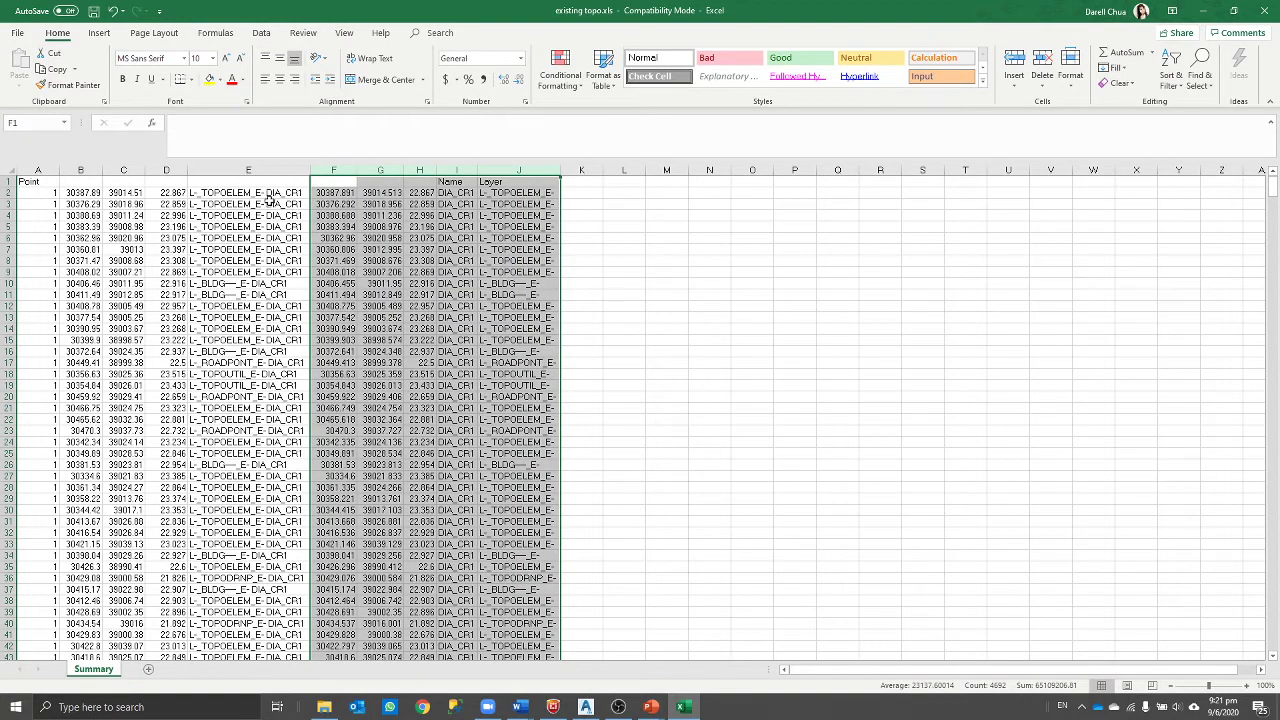
Step: Replace the combined layer and name formulas in column E with their plain values
left_click(260, 193)
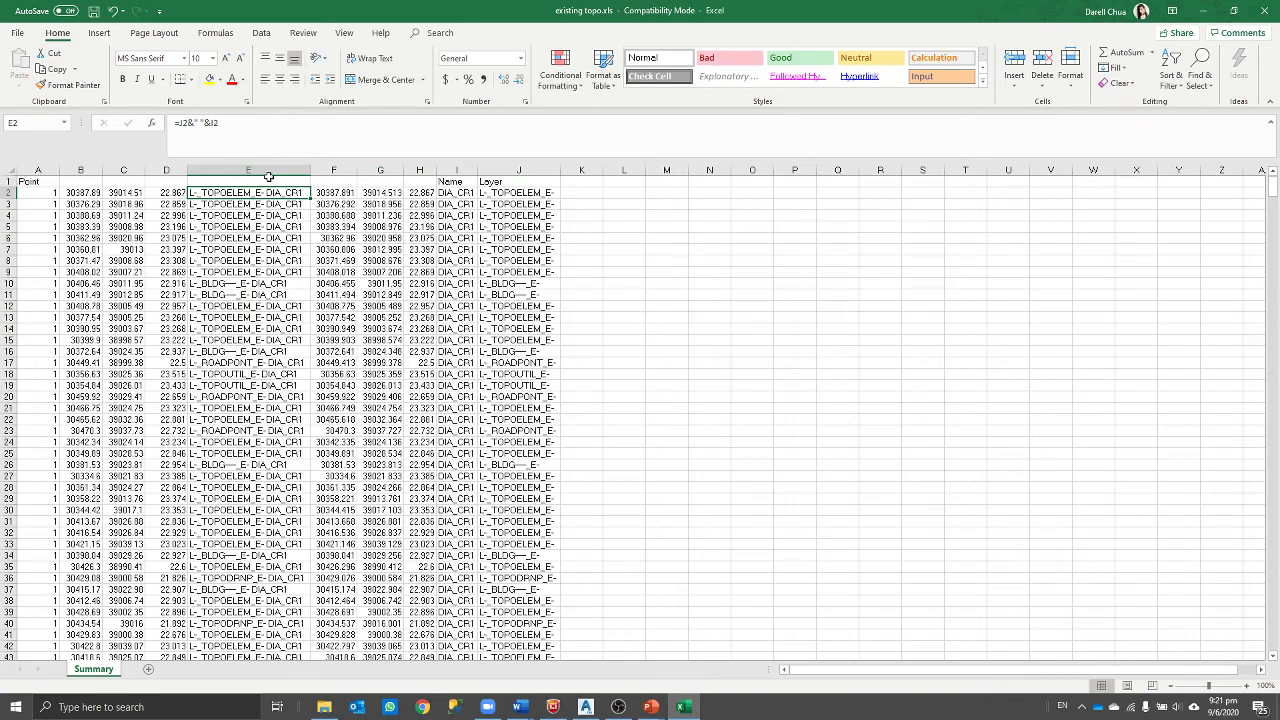
left_click(249, 170)
key("ctrl+c")
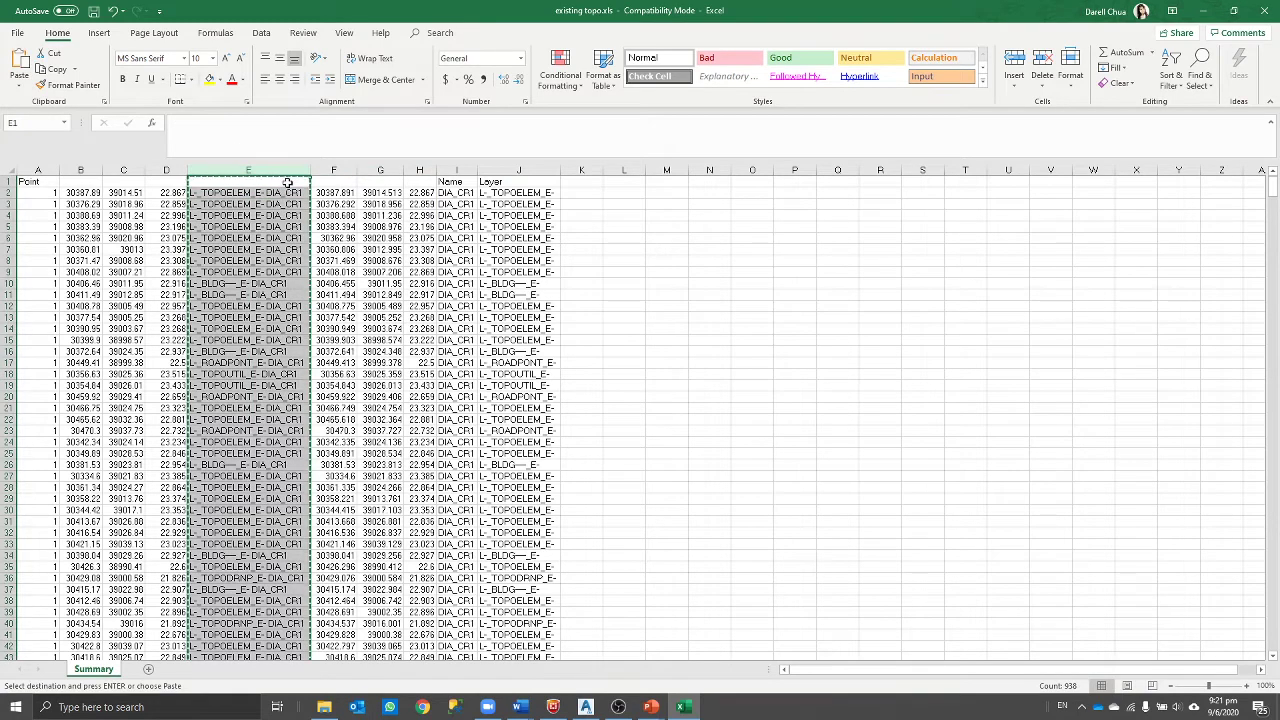
right_click(288, 185)
left_click(337, 243)
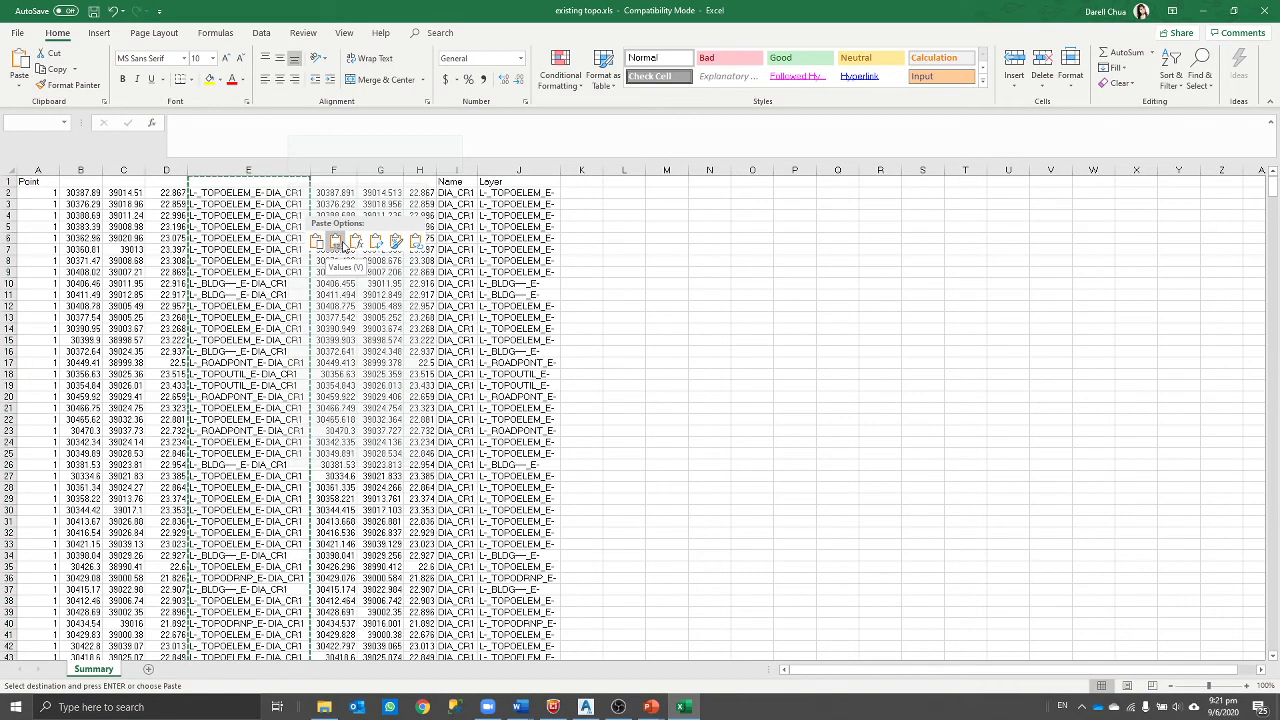
left_click(270, 202)
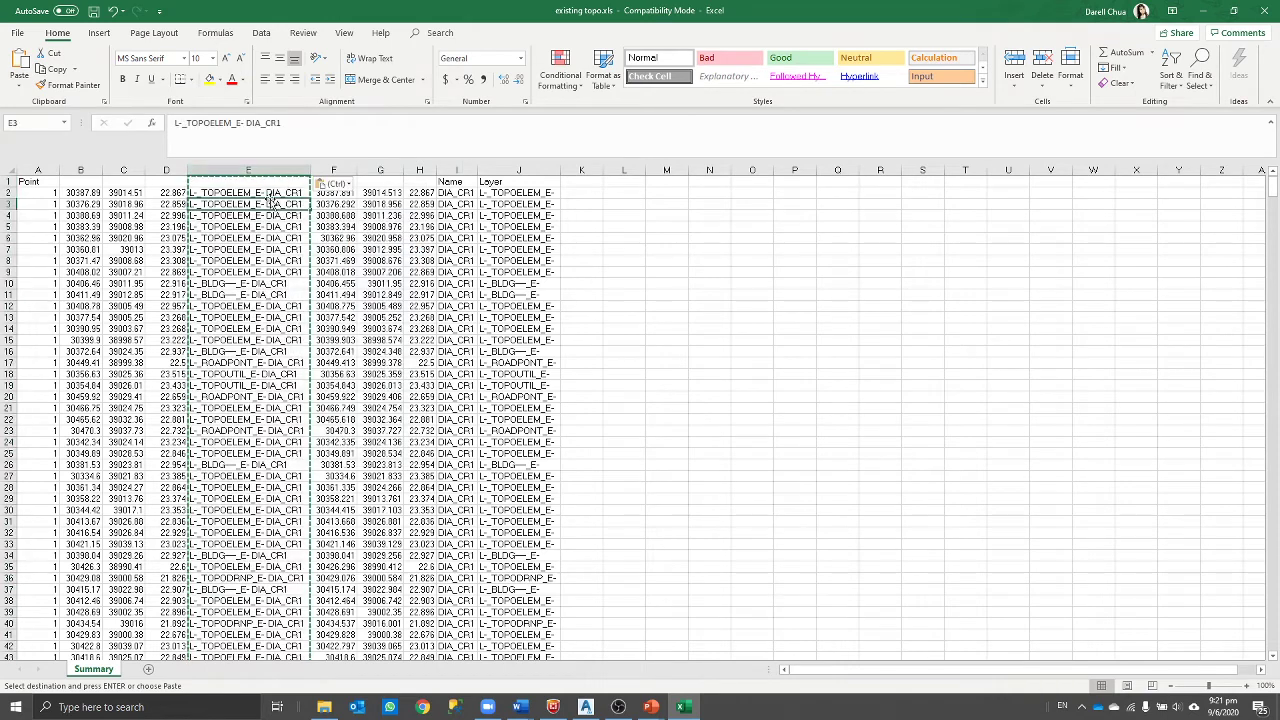
left_click(268, 194)
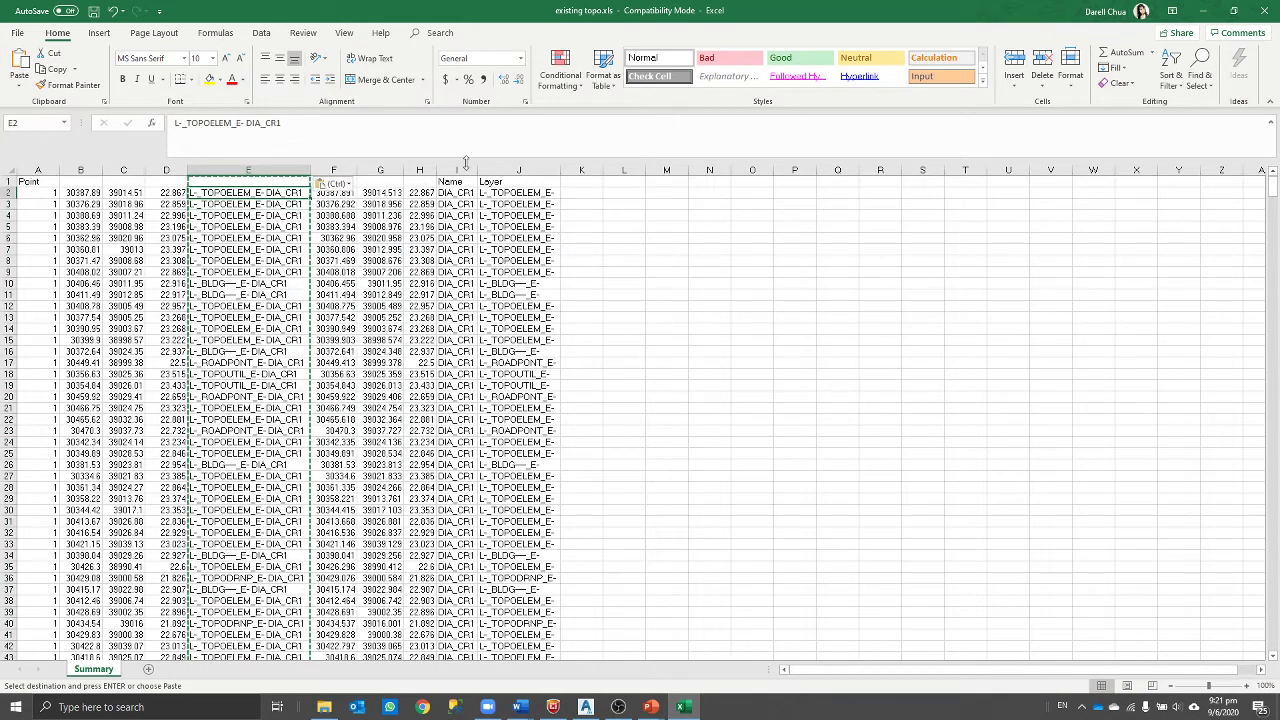
Step: Delete the helper columns F to J, including the Name and Layer columns
left_click_drag(333, 170, 517, 165)
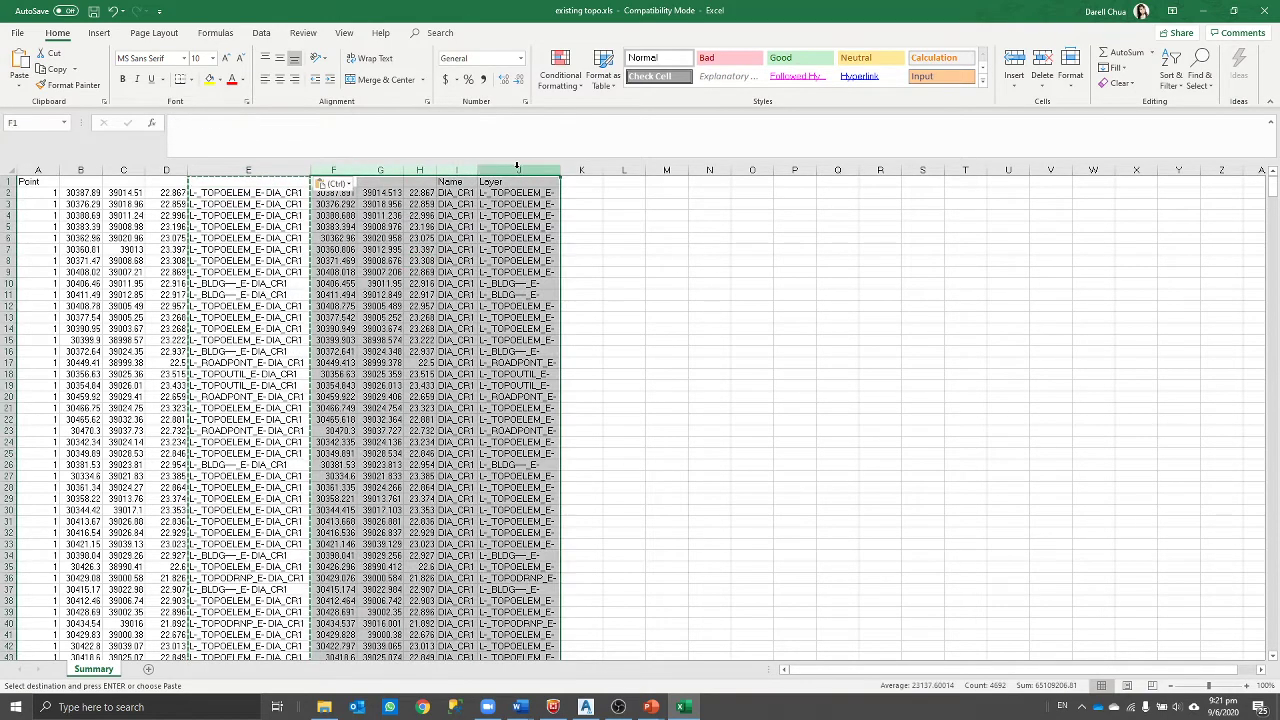
right_click(517, 166)
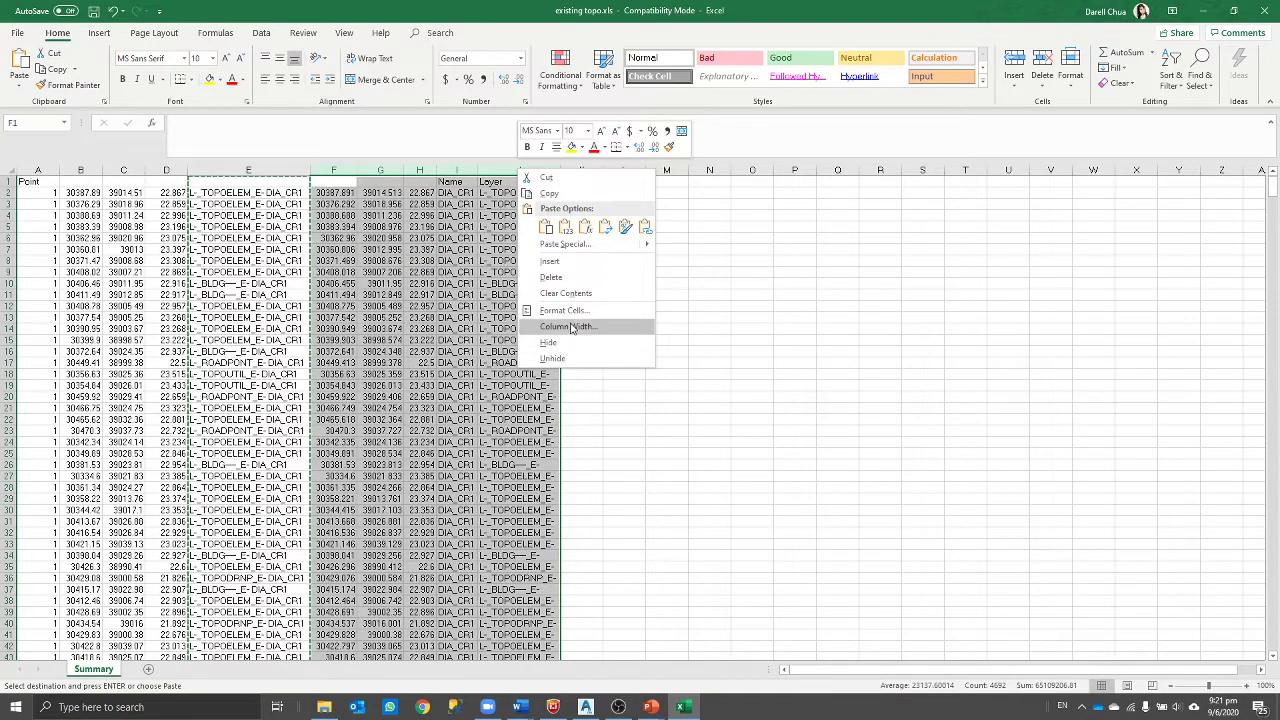
left_click(551, 277)
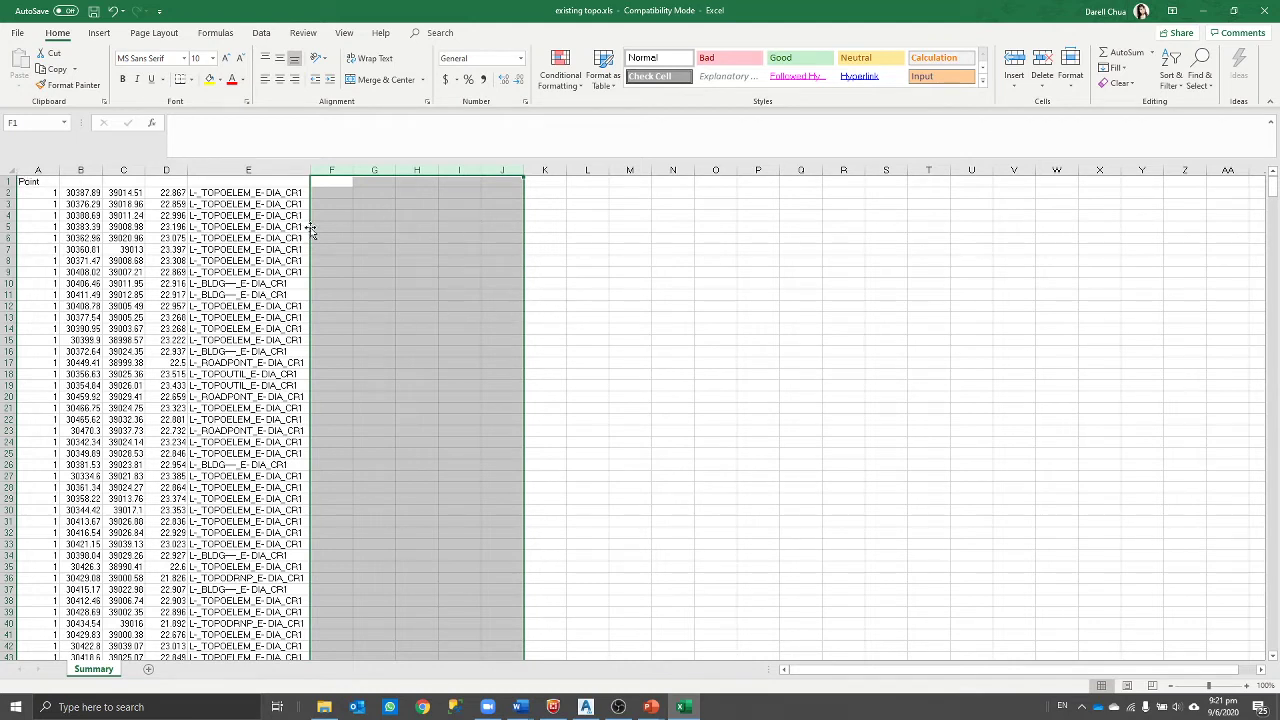
left_click(372, 194)
left_click(332, 170)
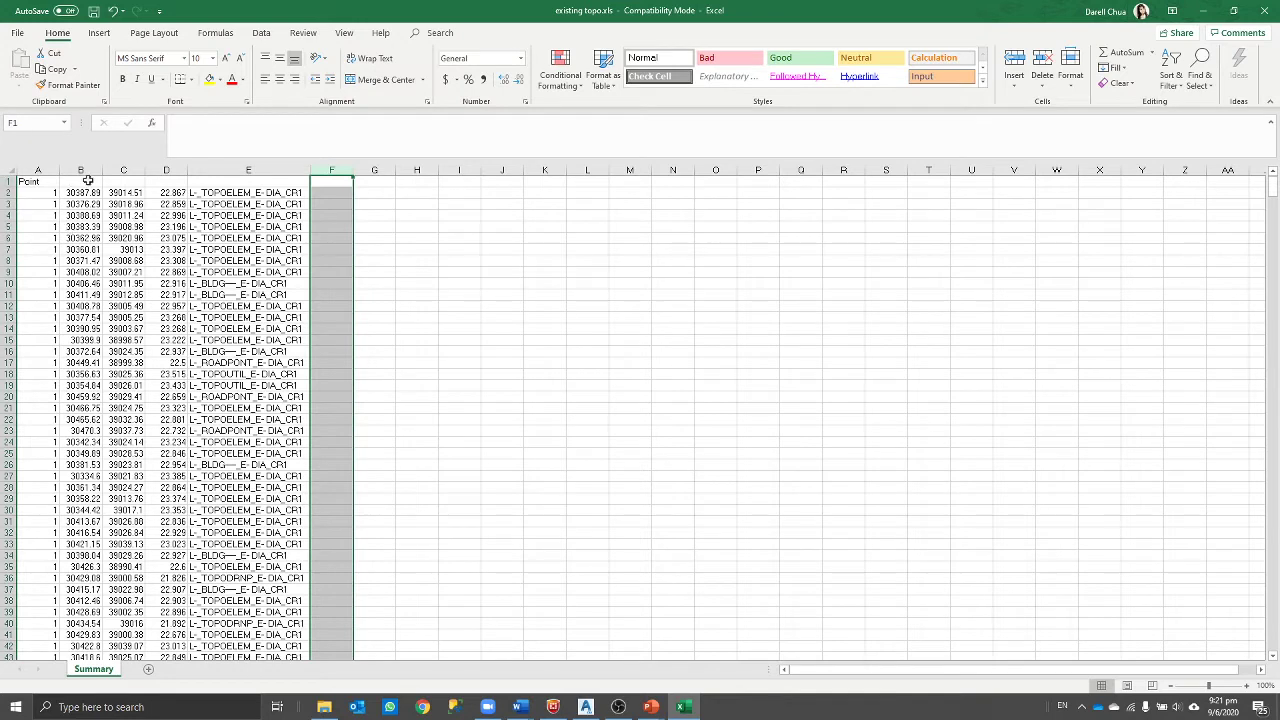
Step: Number the points in the Point column sequentially from 1 down to the last row
left_click(42, 182)
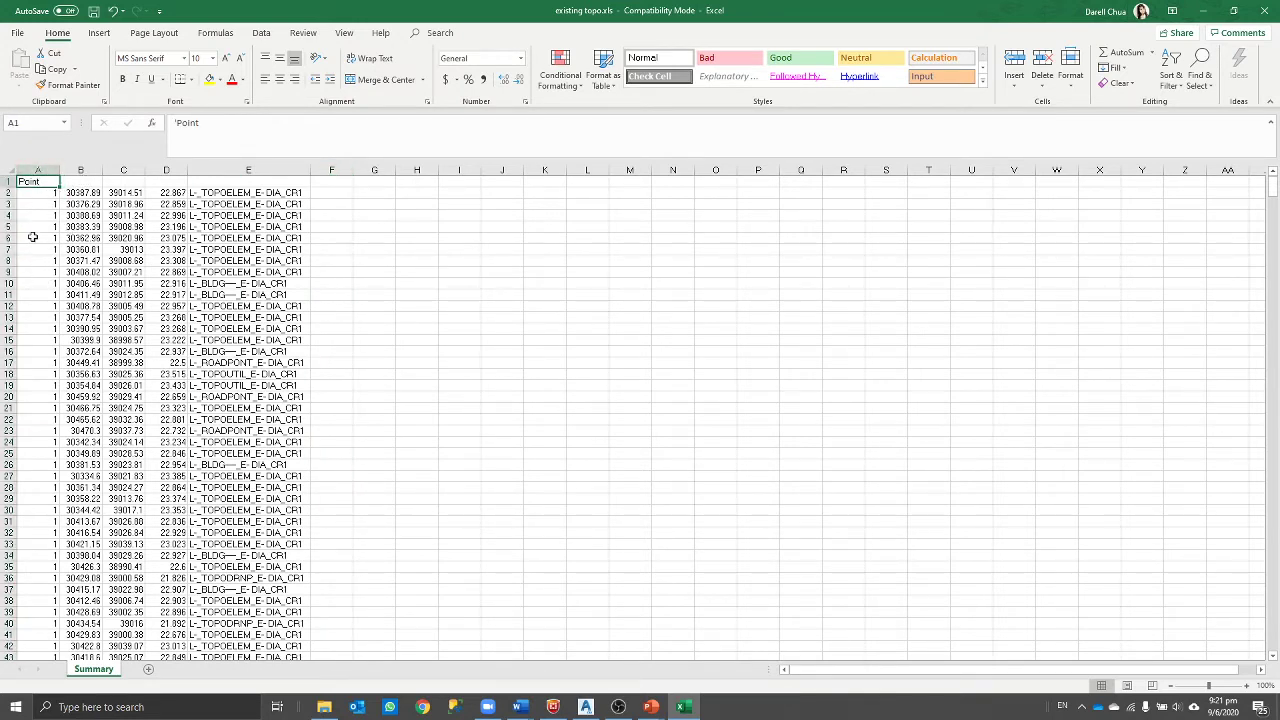
left_click_drag(44, 192, 45, 256)
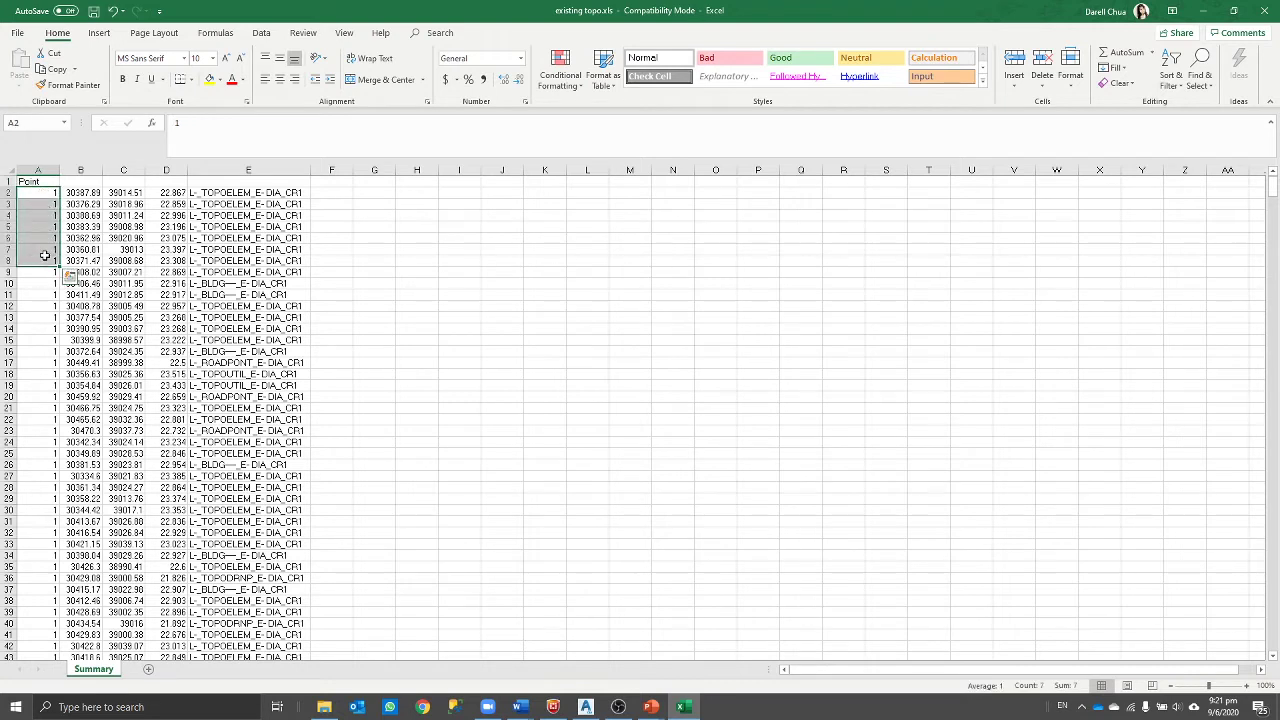
left_click(48, 193)
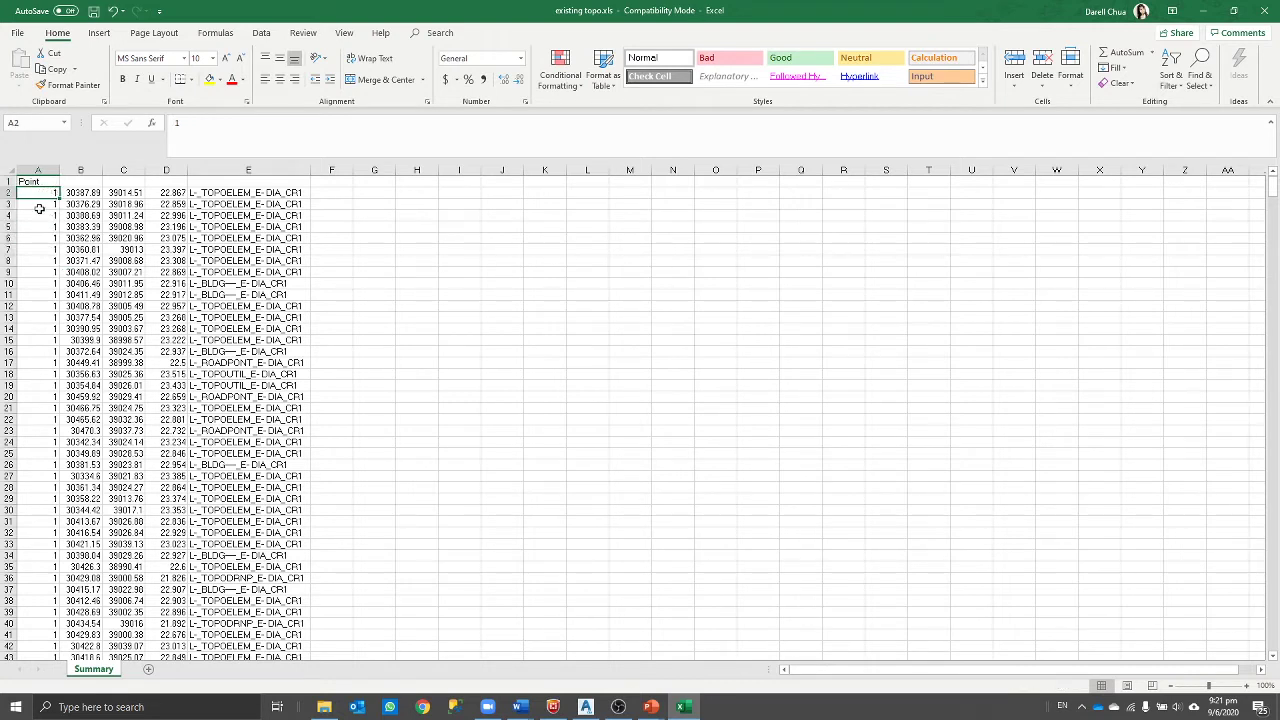
left_click_drag(42, 193, 56, 205)
double_click(57, 207)
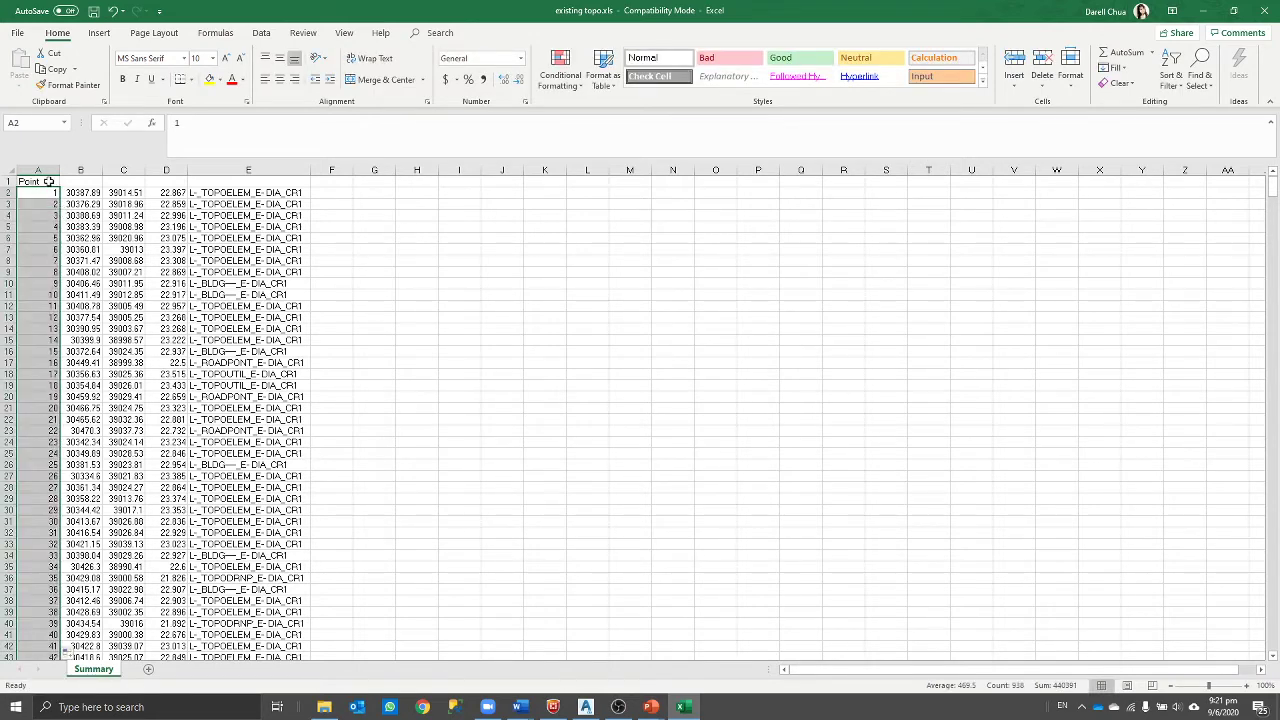
Step: Try deleting the header row above the point data, and undo the deletion
right_click(9, 181)
left_click(45, 288)
left_click(462, 275)
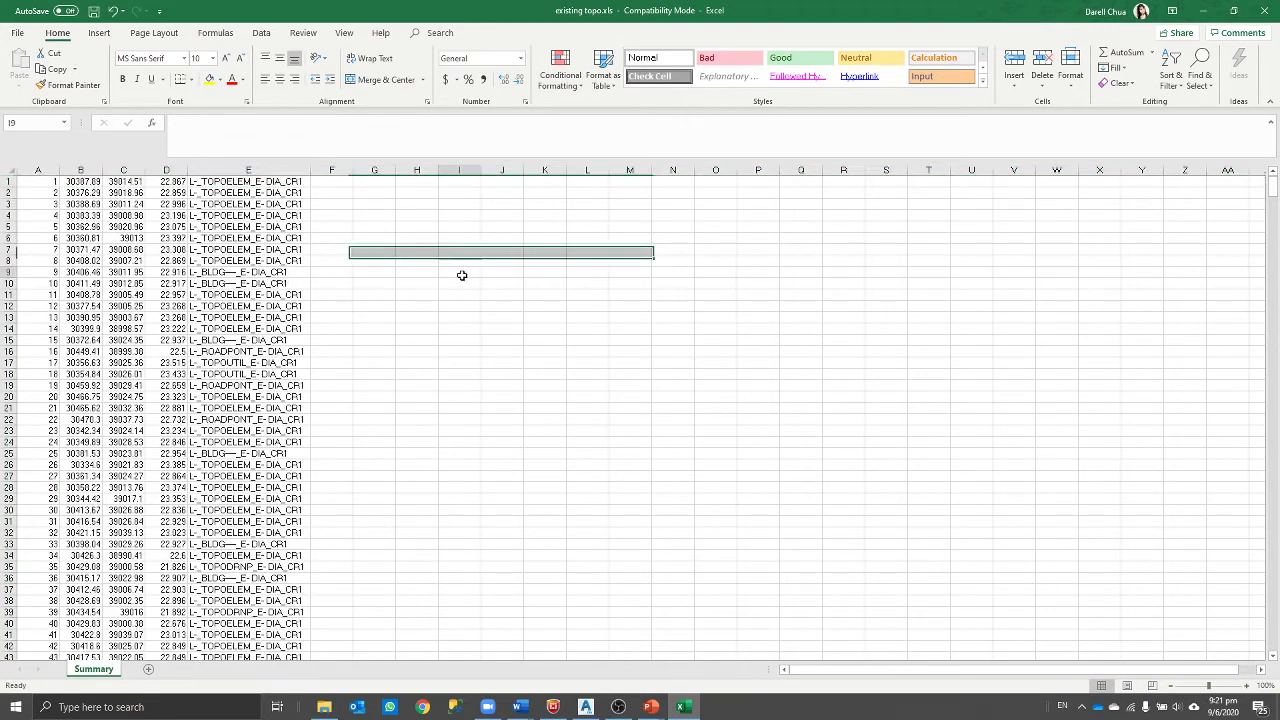
left_click(170, 181)
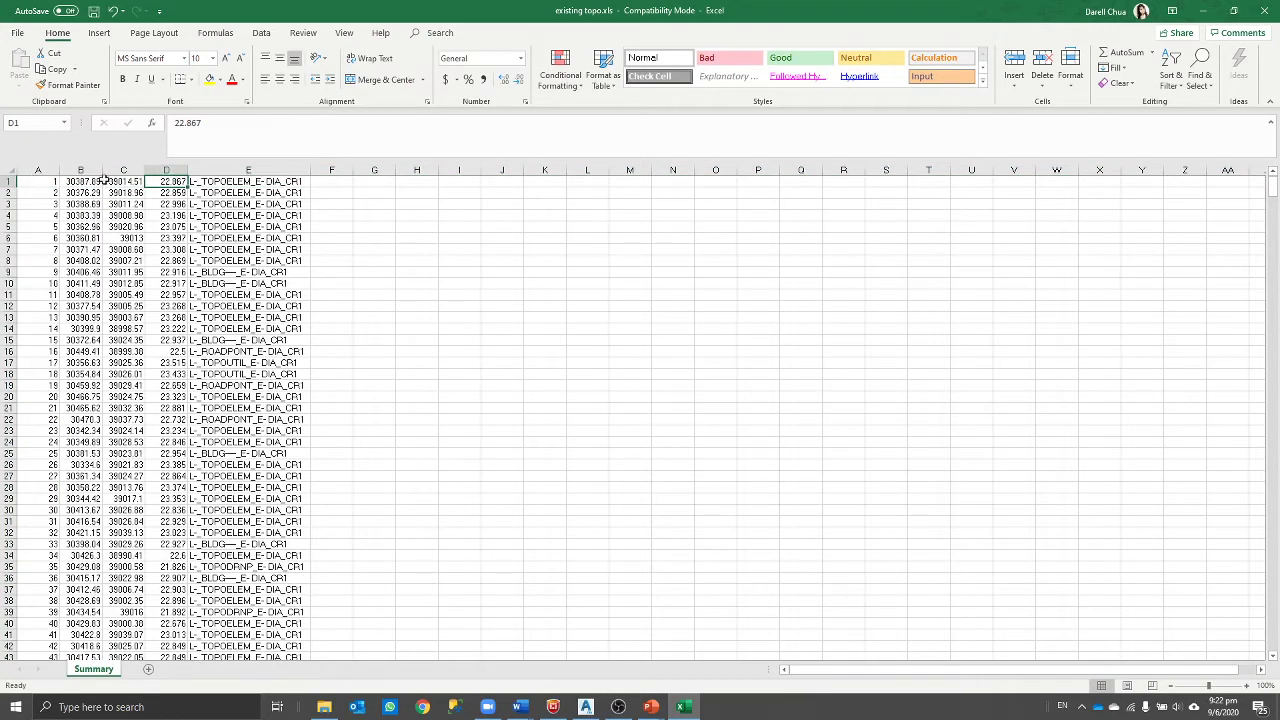
key("ctrl+z")
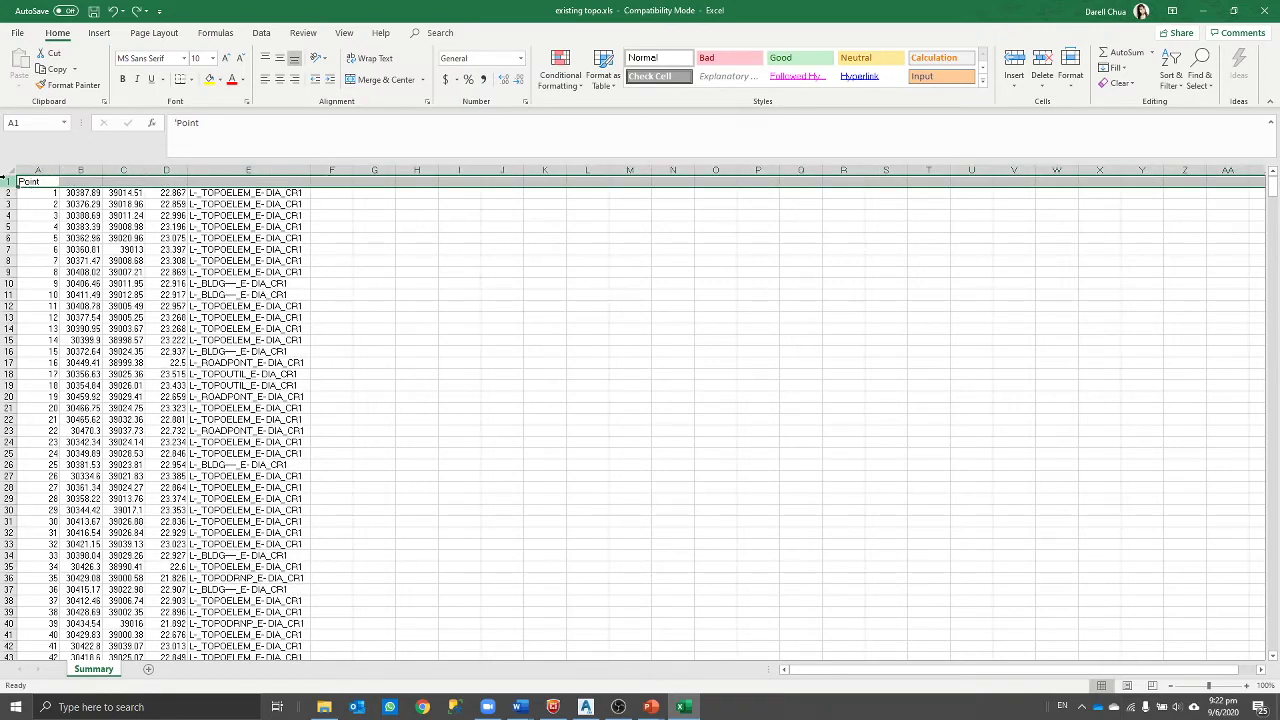
Step: Add filters to the header row and check the list of elevation values in column D
left_click(261, 33)
left_click(556, 68)
left_click(123, 204)
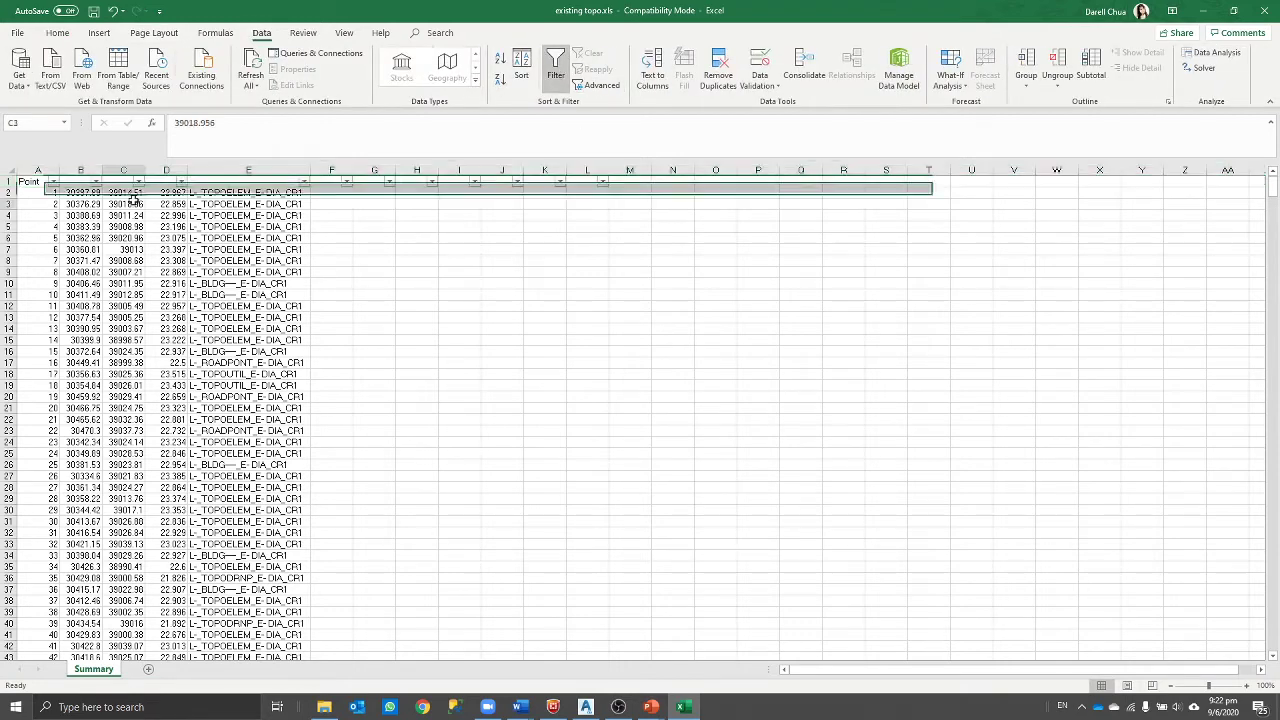
left_click(181, 181)
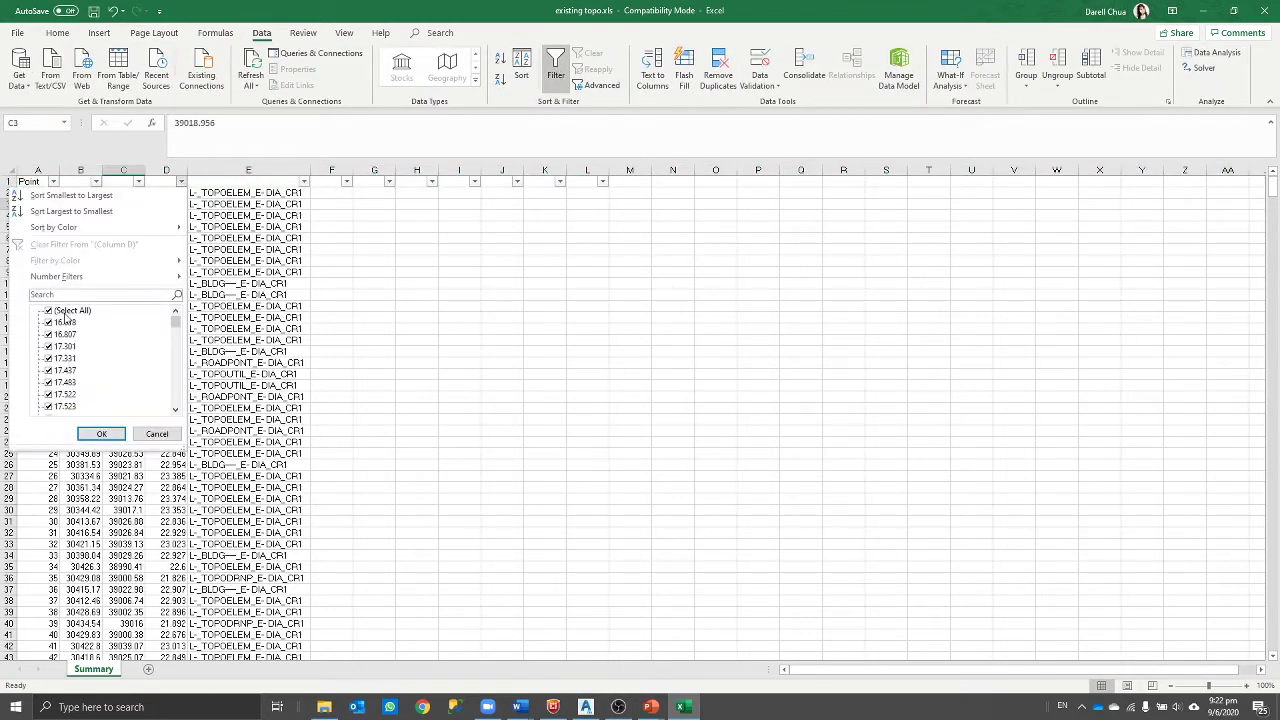
mouse_move(176, 325)
left_mouse_down()
mouse_move(177, 397)
mouse_move(176, 318)
left_mouse_up()
left_click(102, 434)
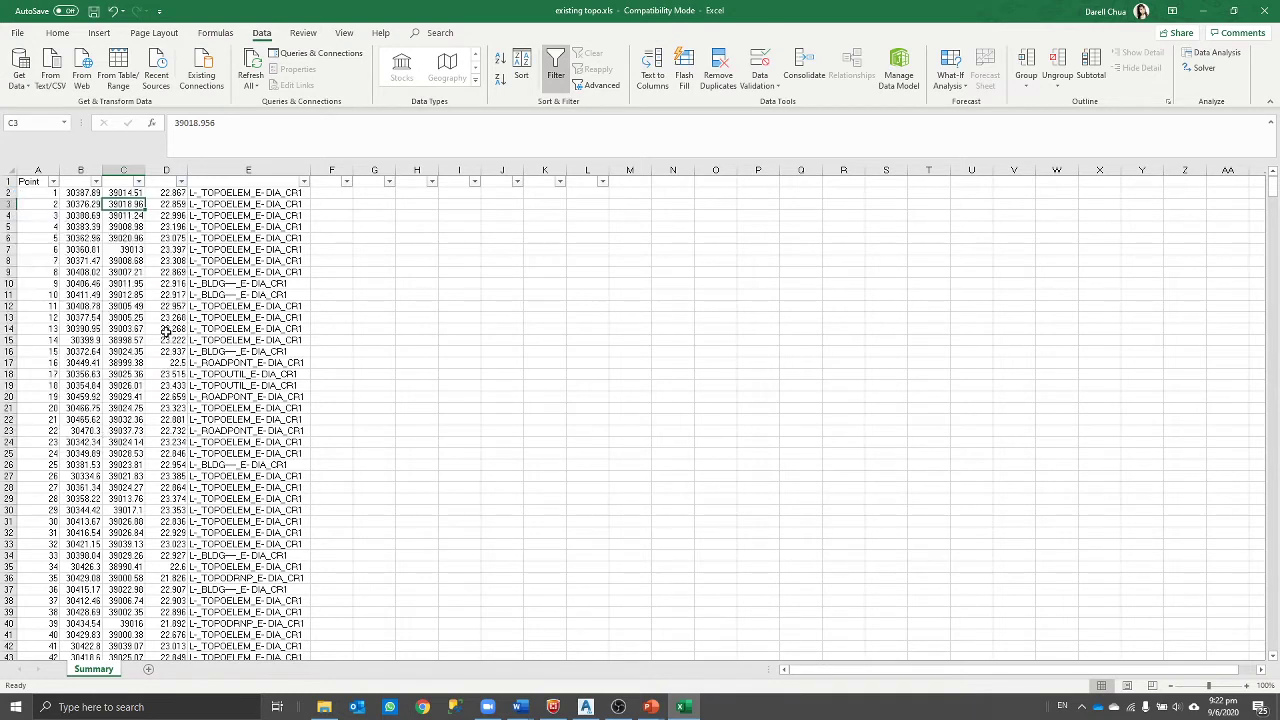
Step: Delete the header row above the point data and save the workbook
left_click(205, 196)
left_click(7, 181)
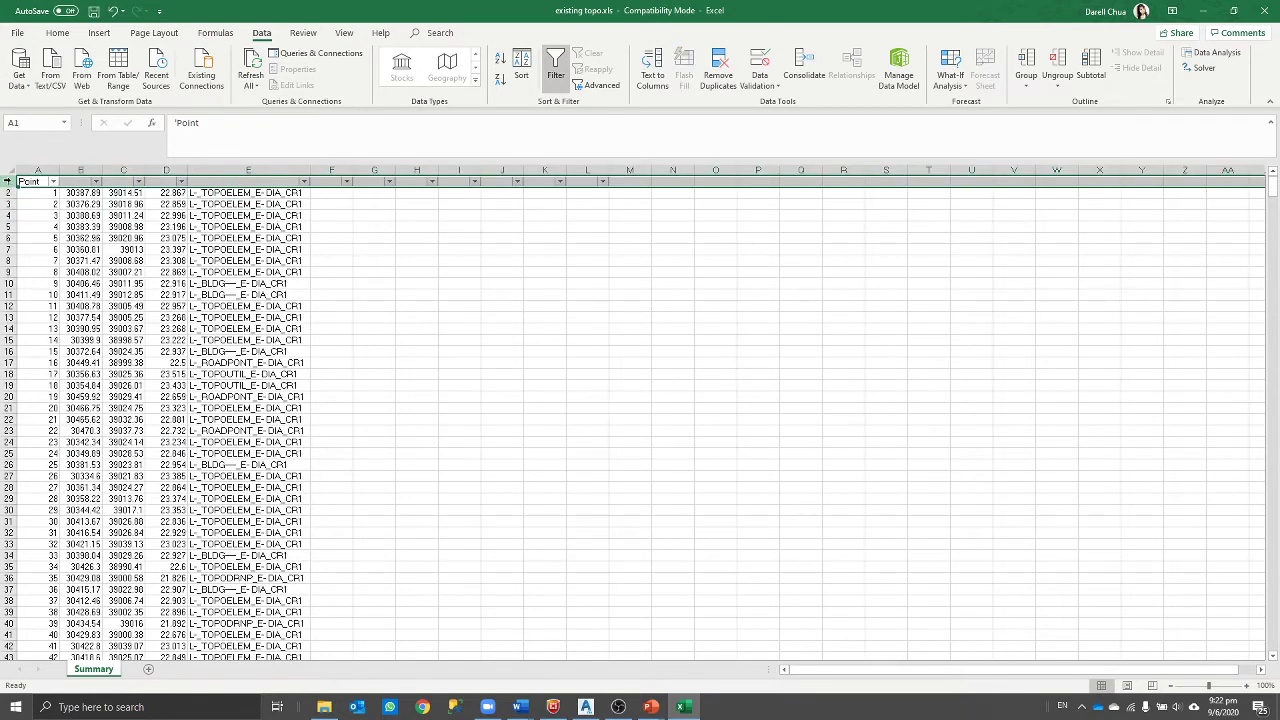
right_click(7, 181)
left_click(43, 289)
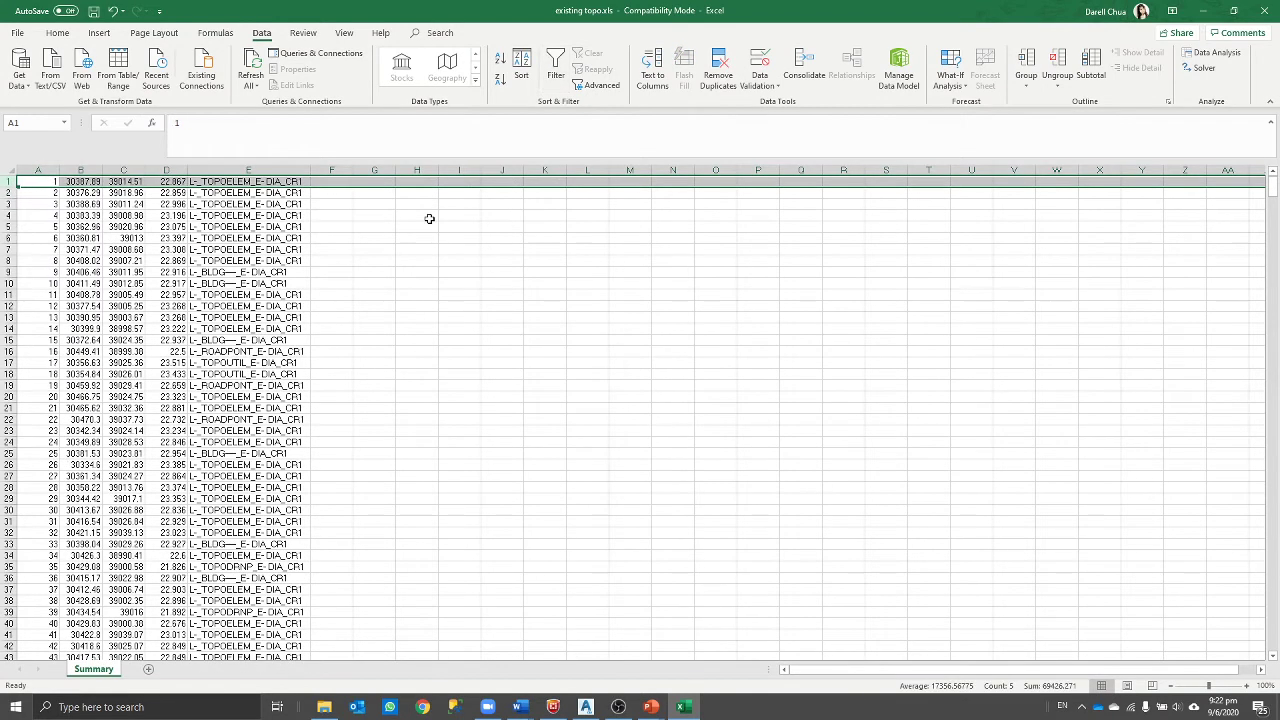
left_click(397, 266)
left_click(330, 498)
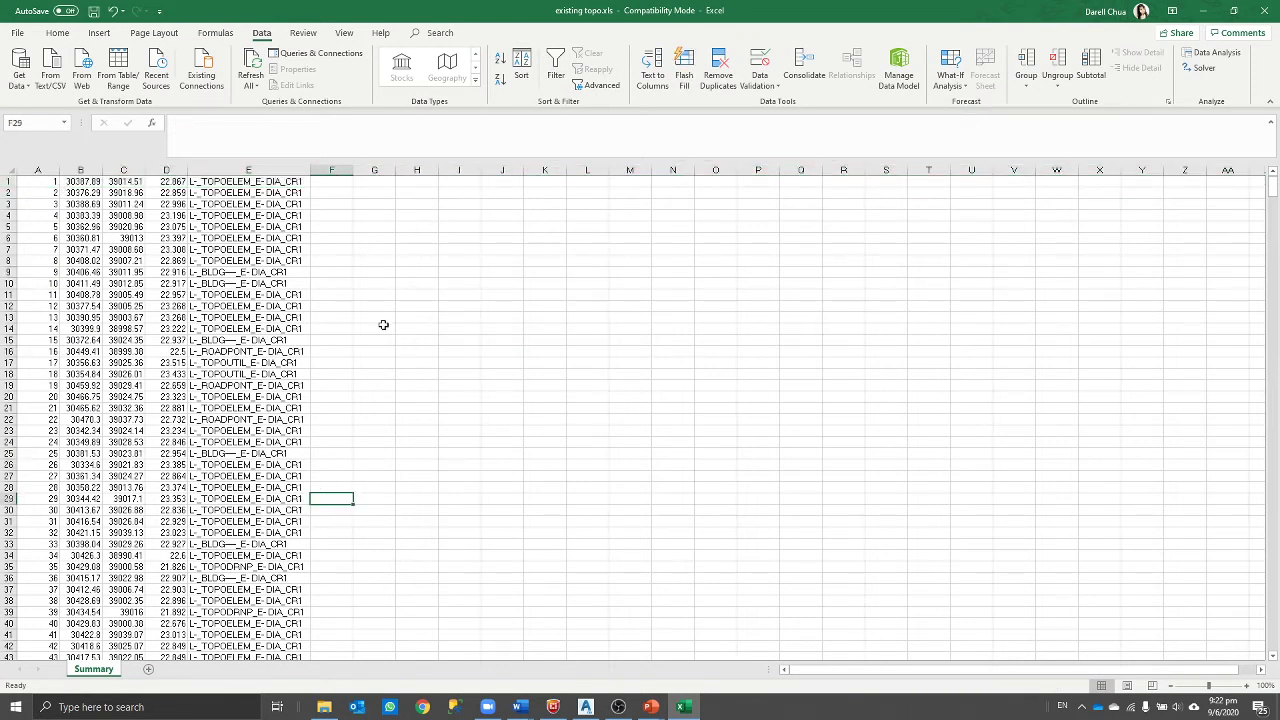
key("ctrl+s")
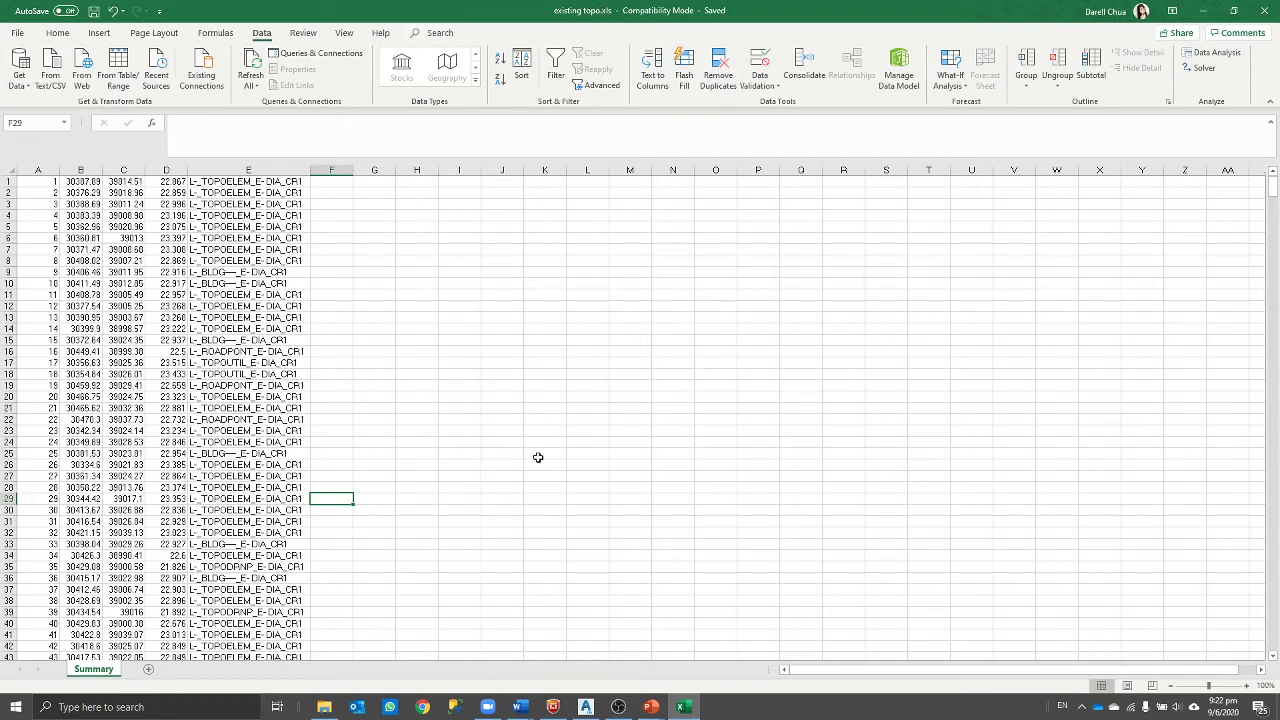
Step: Save the workbook as existing topo in CSV (Comma delimited) format in the YT-00003 folder and close it
left_click(18, 33)
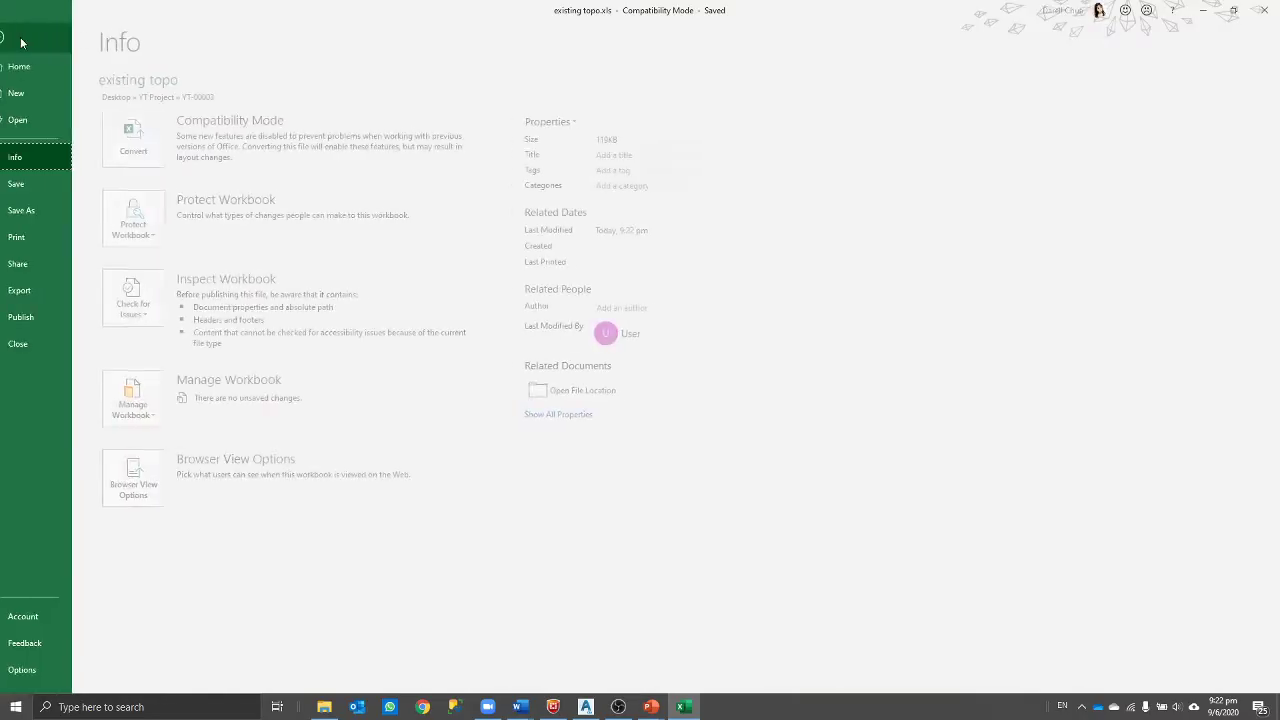
left_click(60, 208)
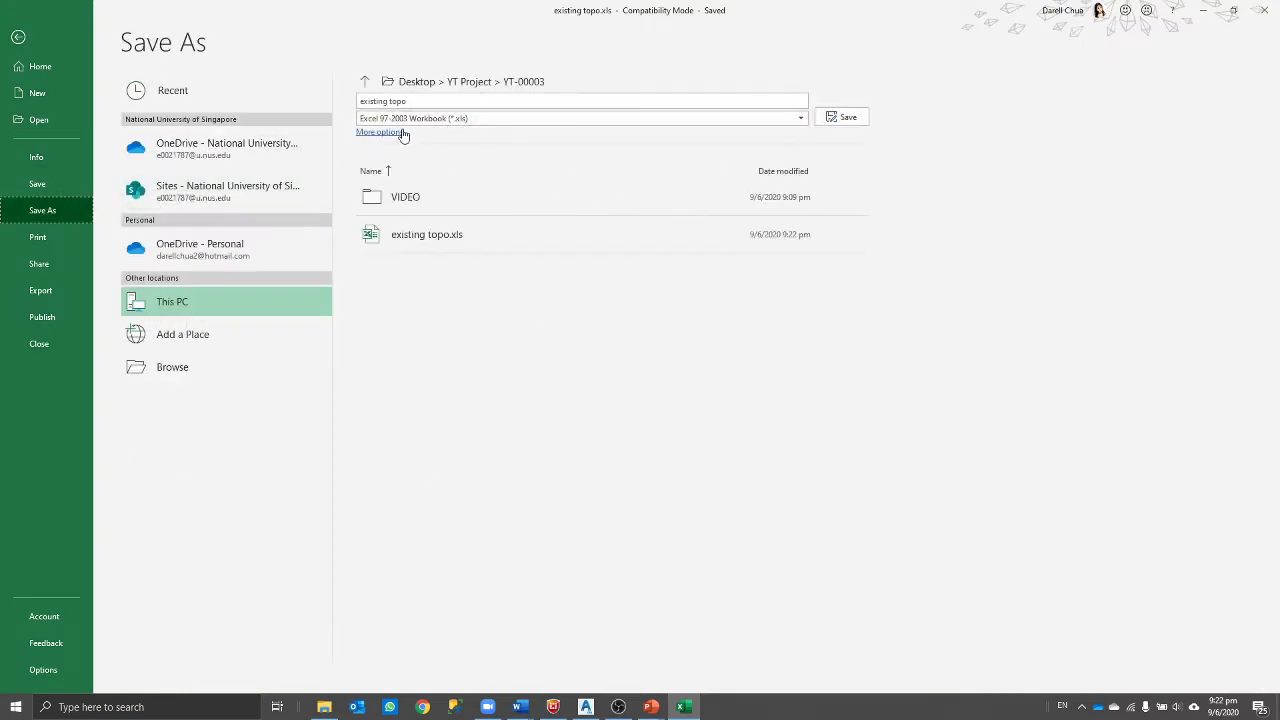
left_click(506, 120)
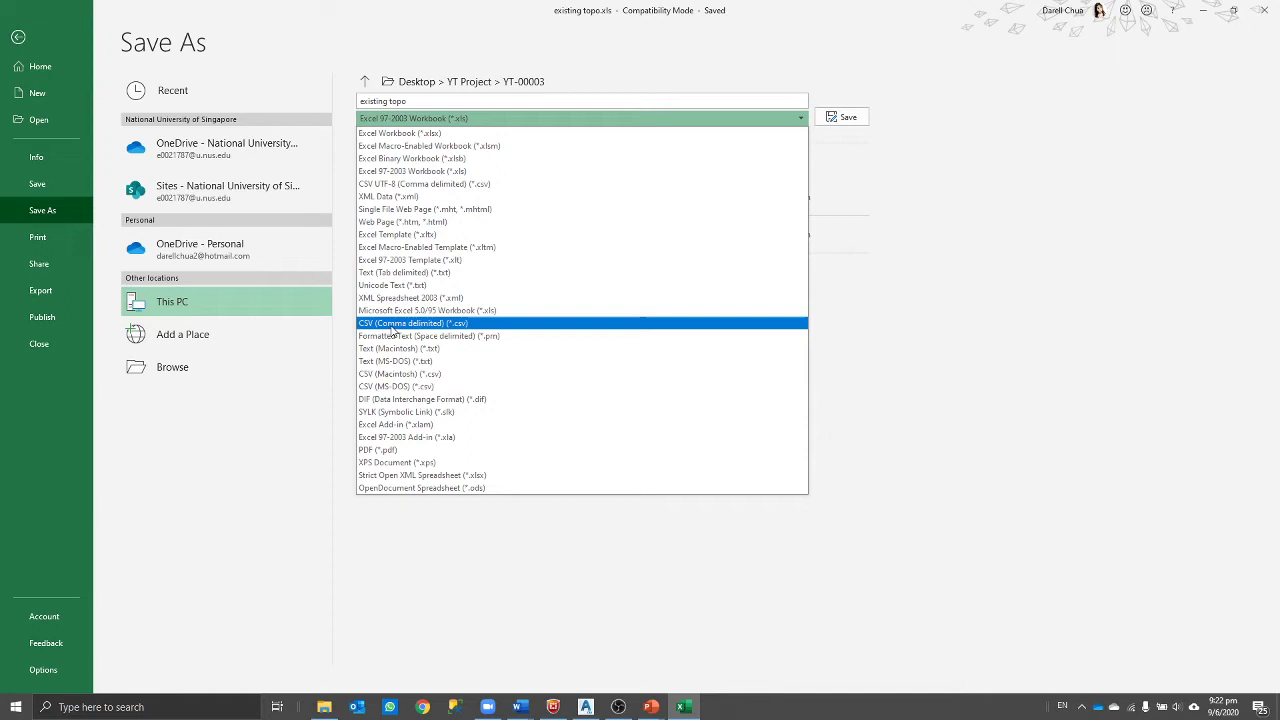
left_click(393, 326)
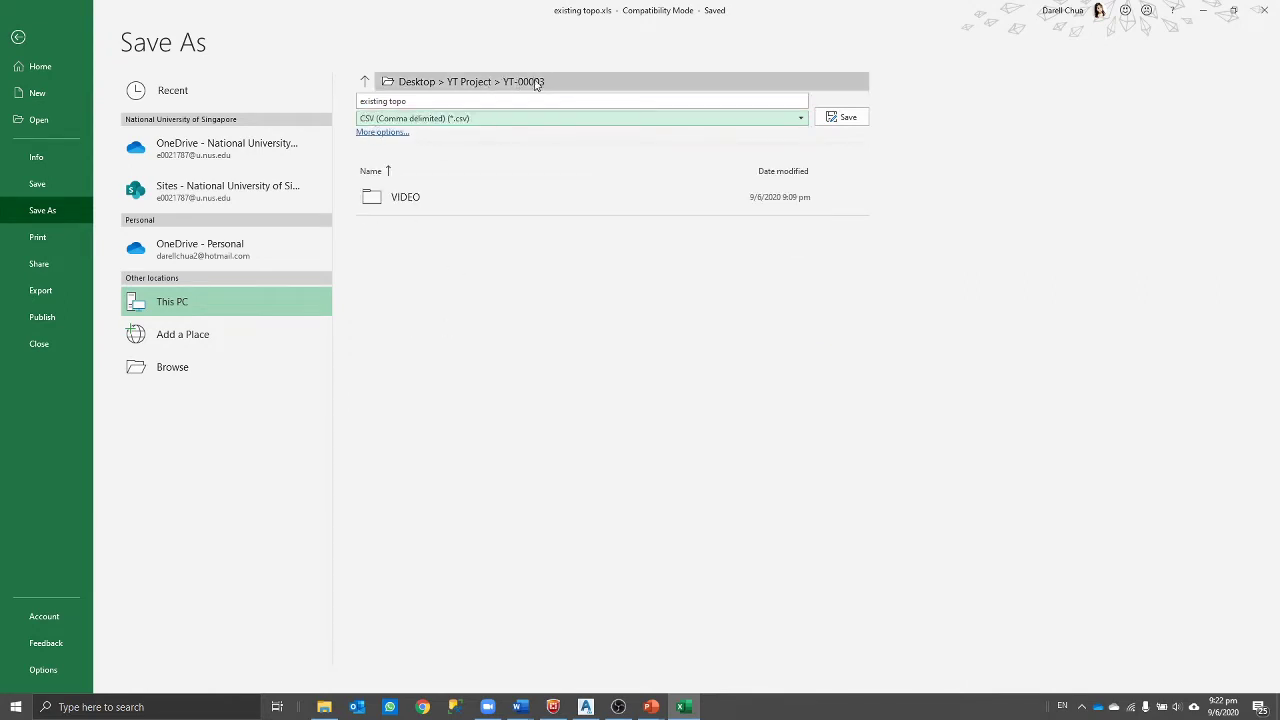
left_click(847, 118)
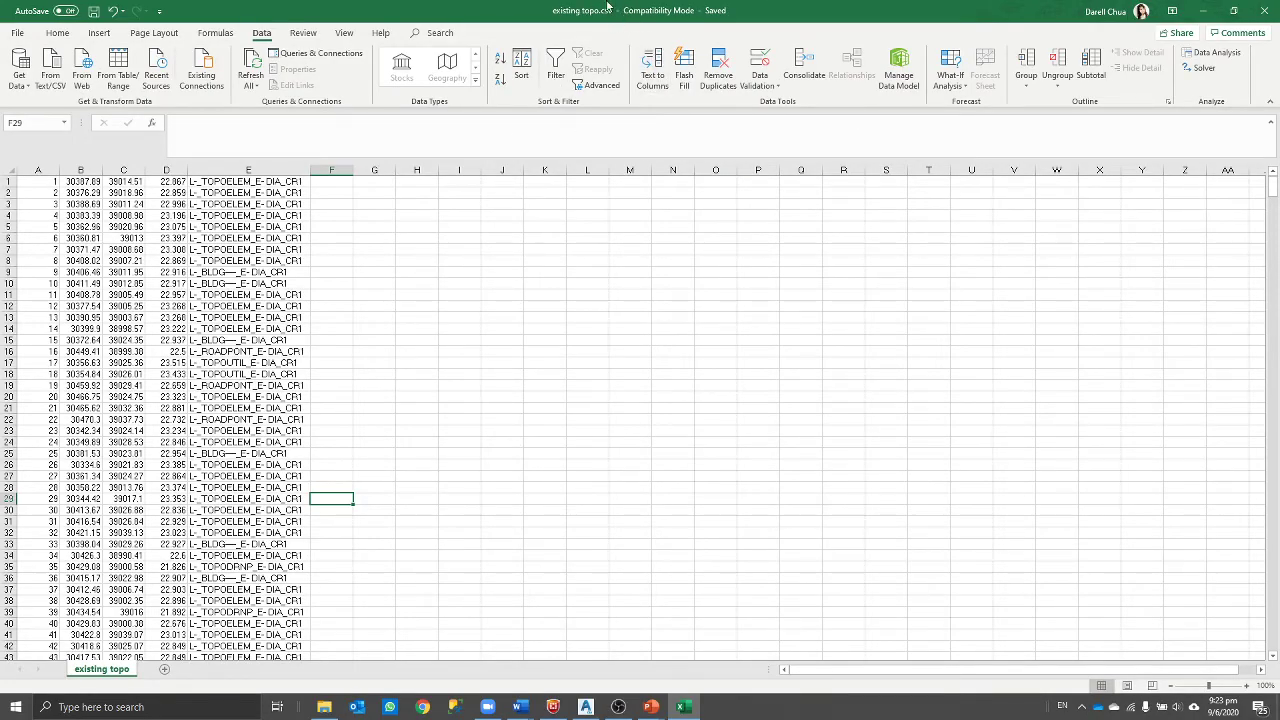
left_click(360, 421)
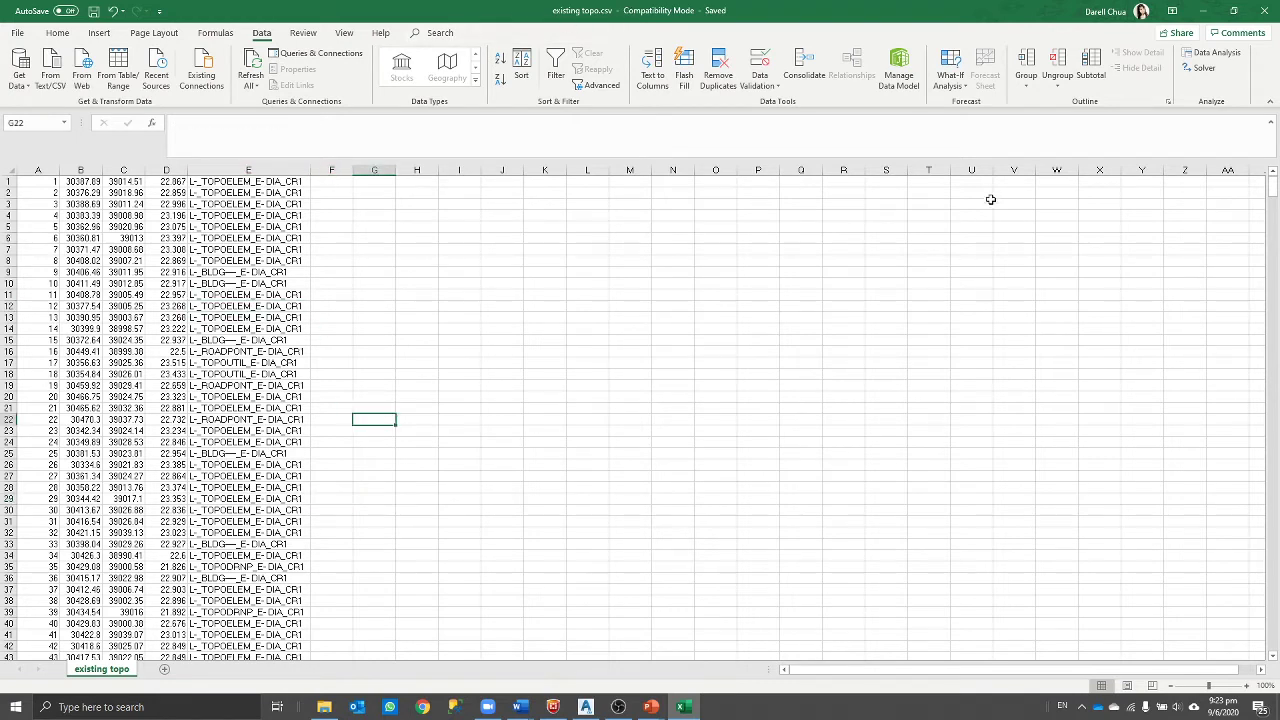
left_click(1266, 9)
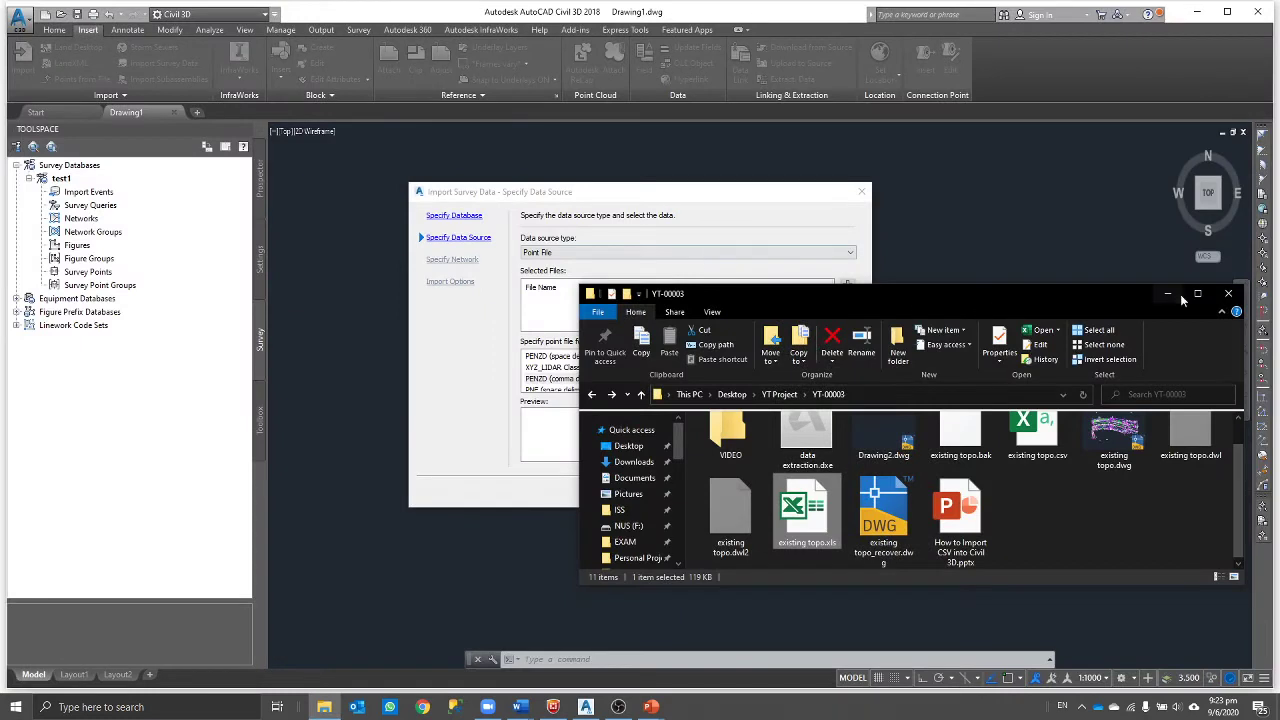
Step: In Civil 3D's survey data import, add existing topo.csv from the YT-00003 folder as a PENZD (comma delimited) point file
left_click(1052, 453)
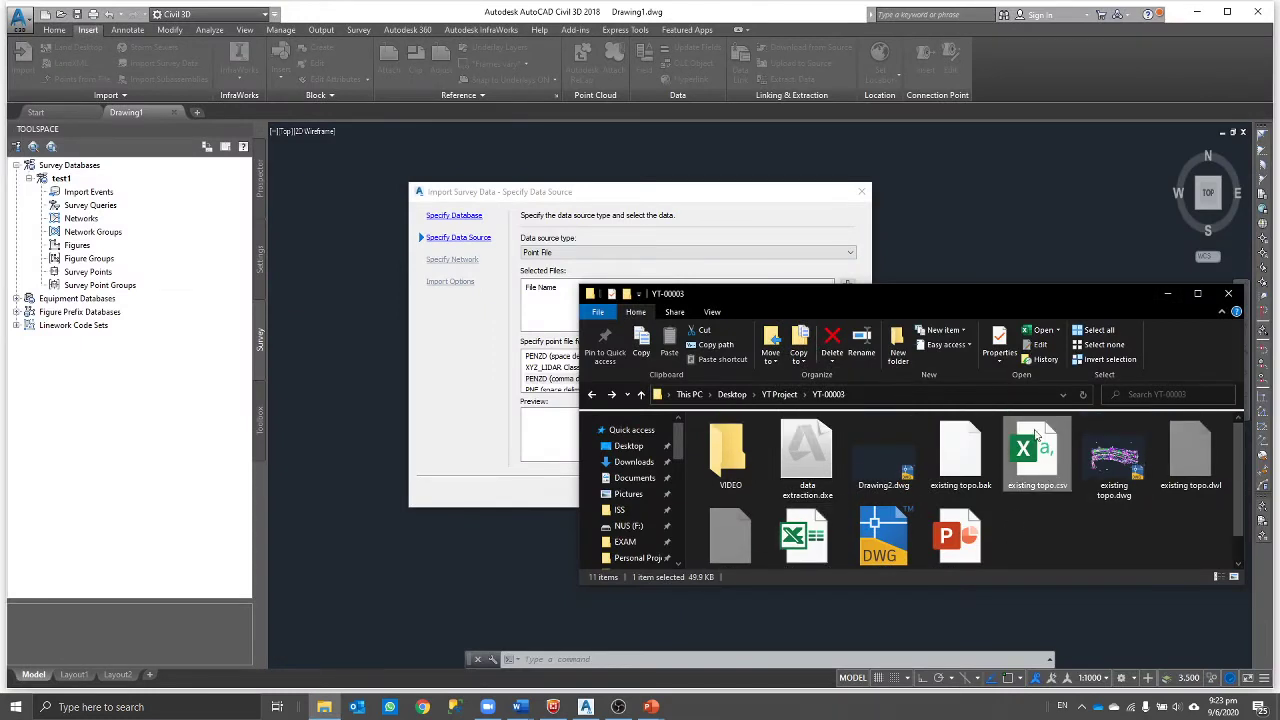
left_click(1167, 293)
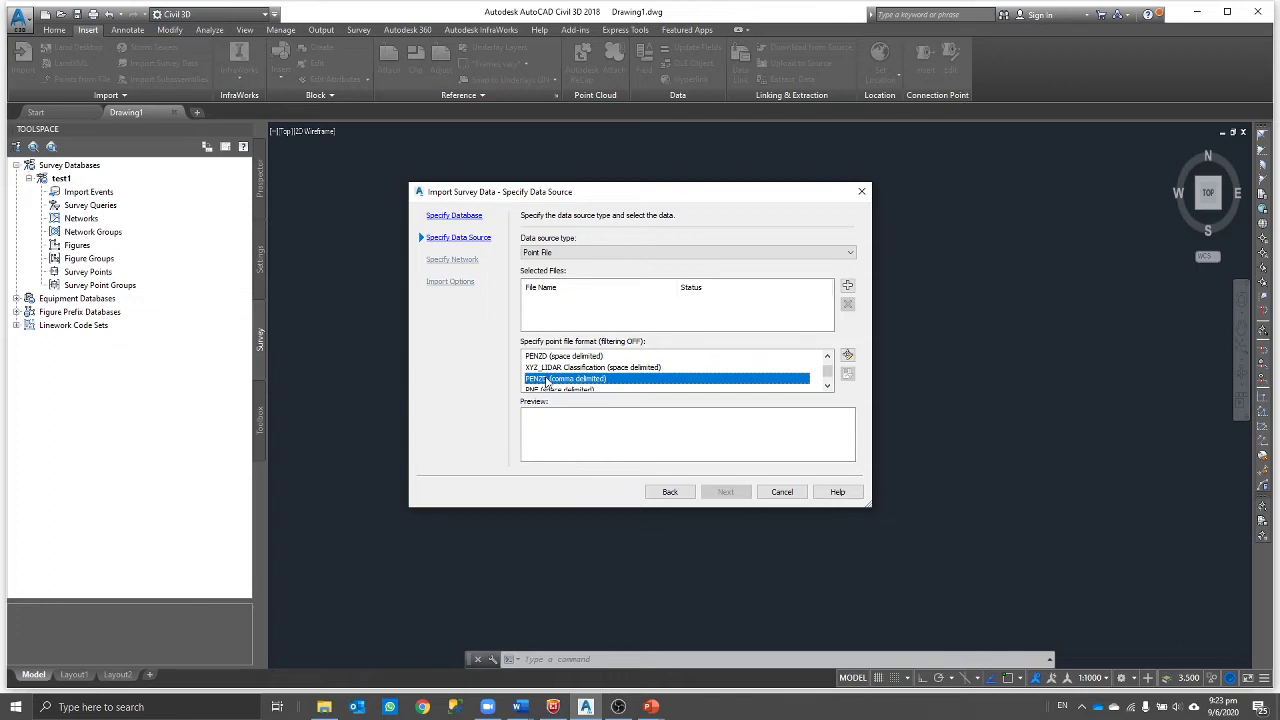
left_click(847, 288)
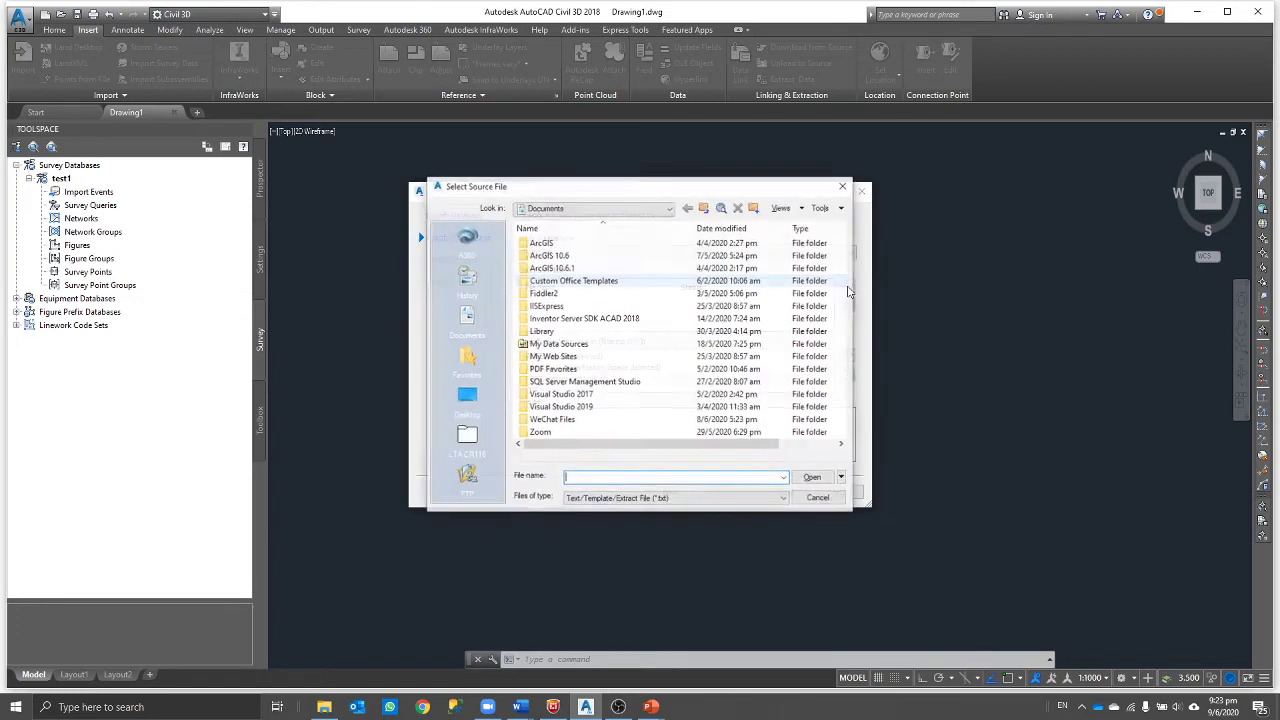
left_click(466, 396)
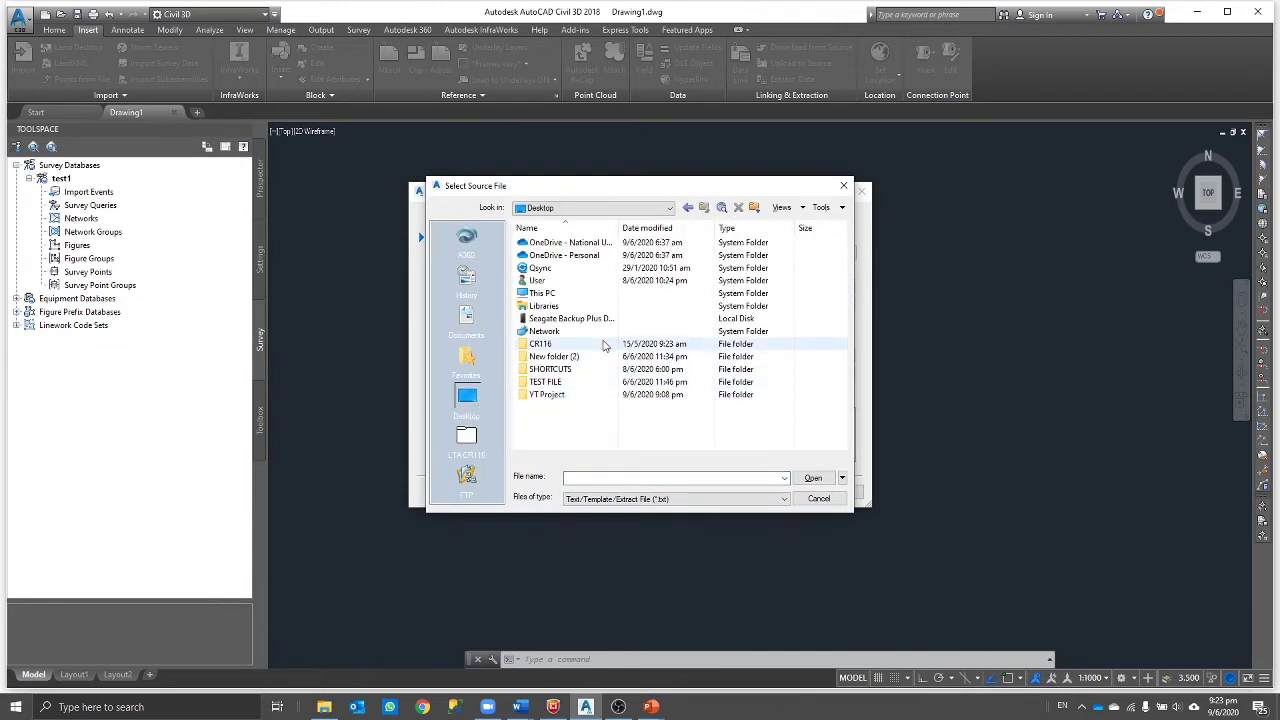
double_click(568, 394)
double_click(587, 256)
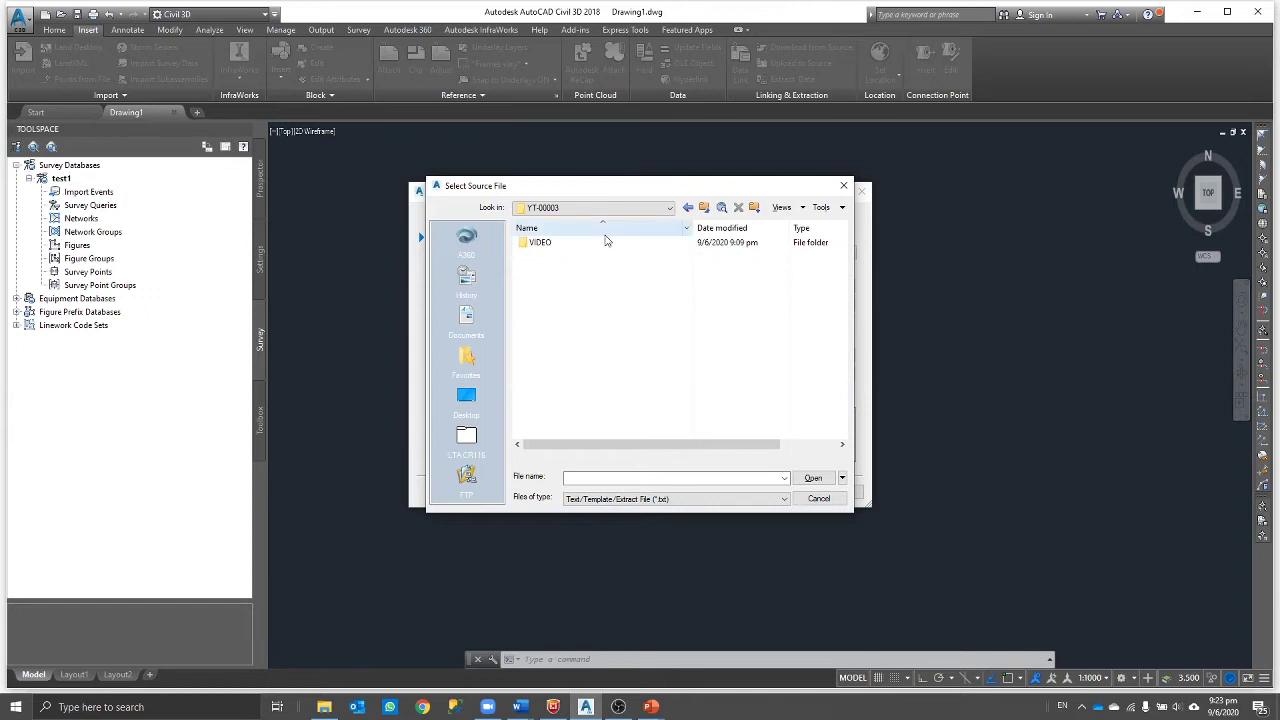
left_click(714, 499)
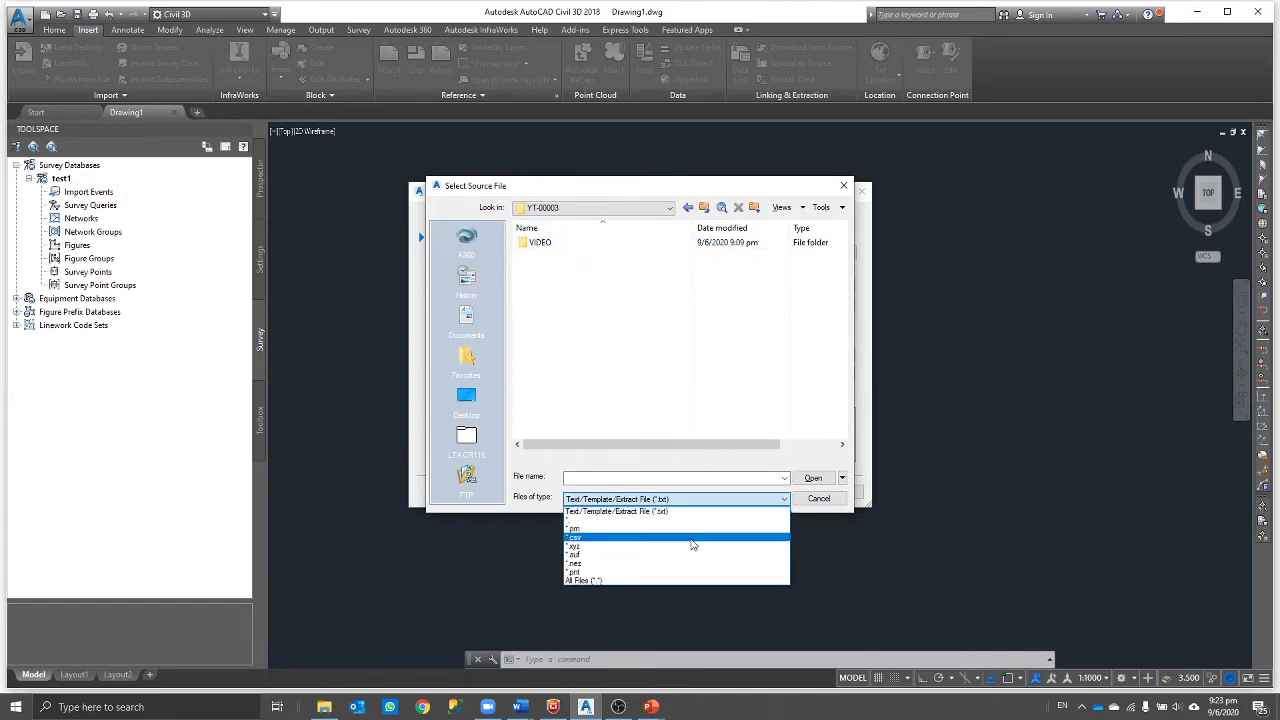
left_click(716, 528)
left_click(590, 257)
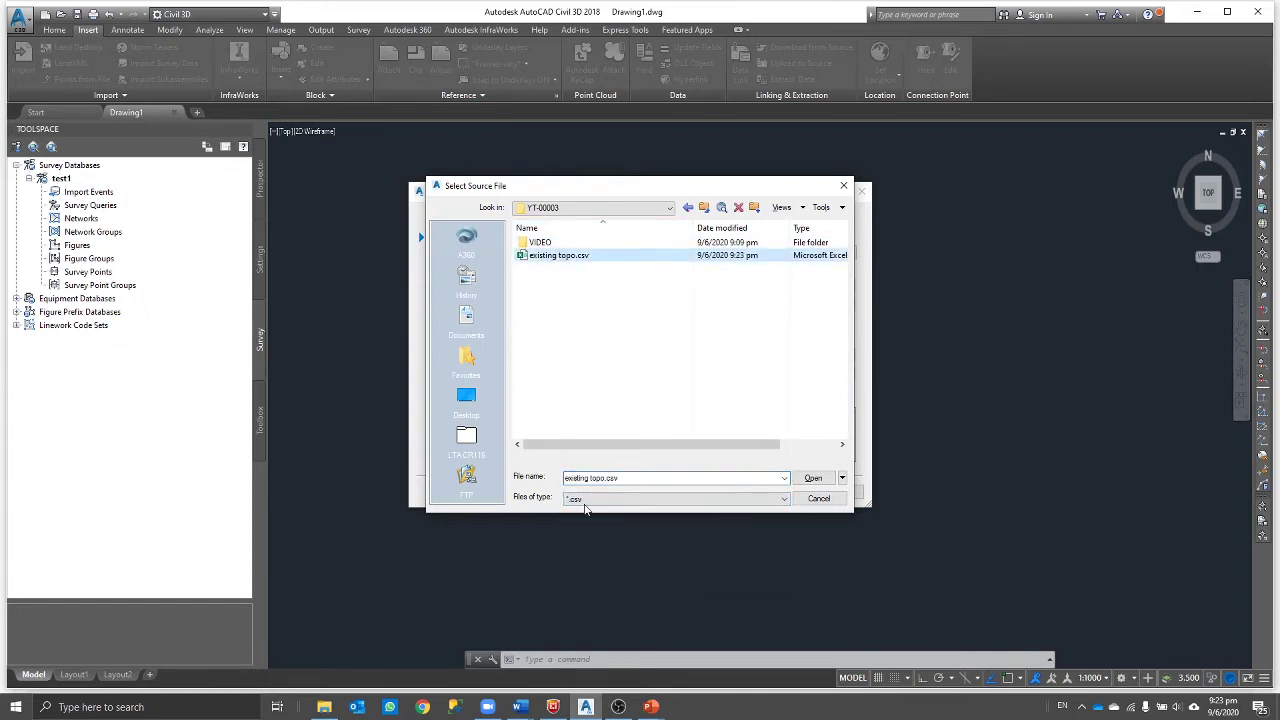
double_click(557, 257)
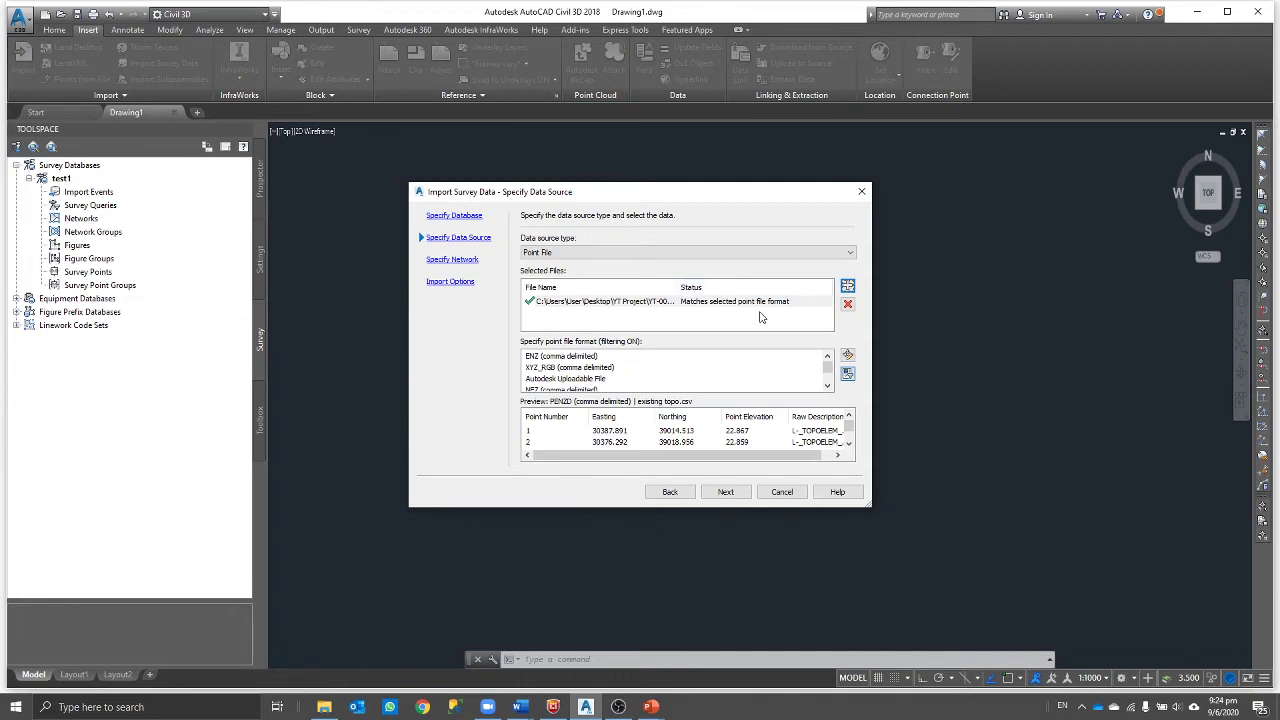
Step: Choose <none> as the survey network and continue to the import options
left_click(726, 495)
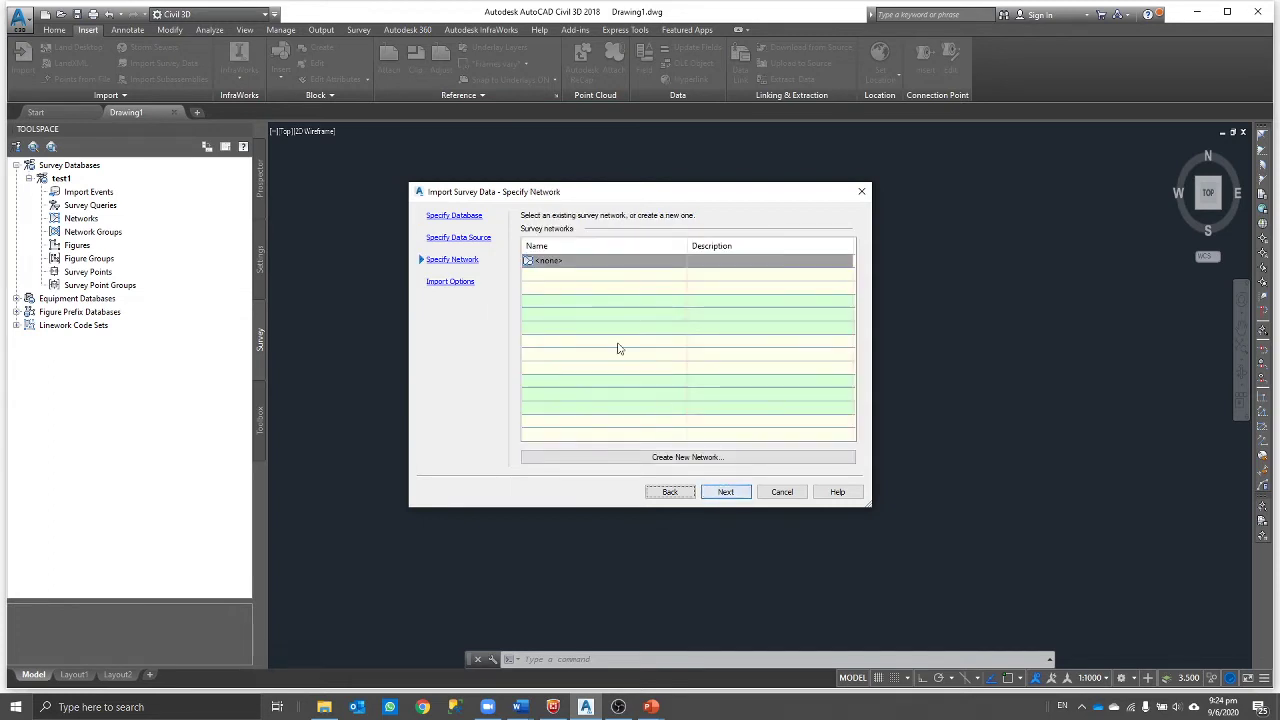
left_click(547, 262)
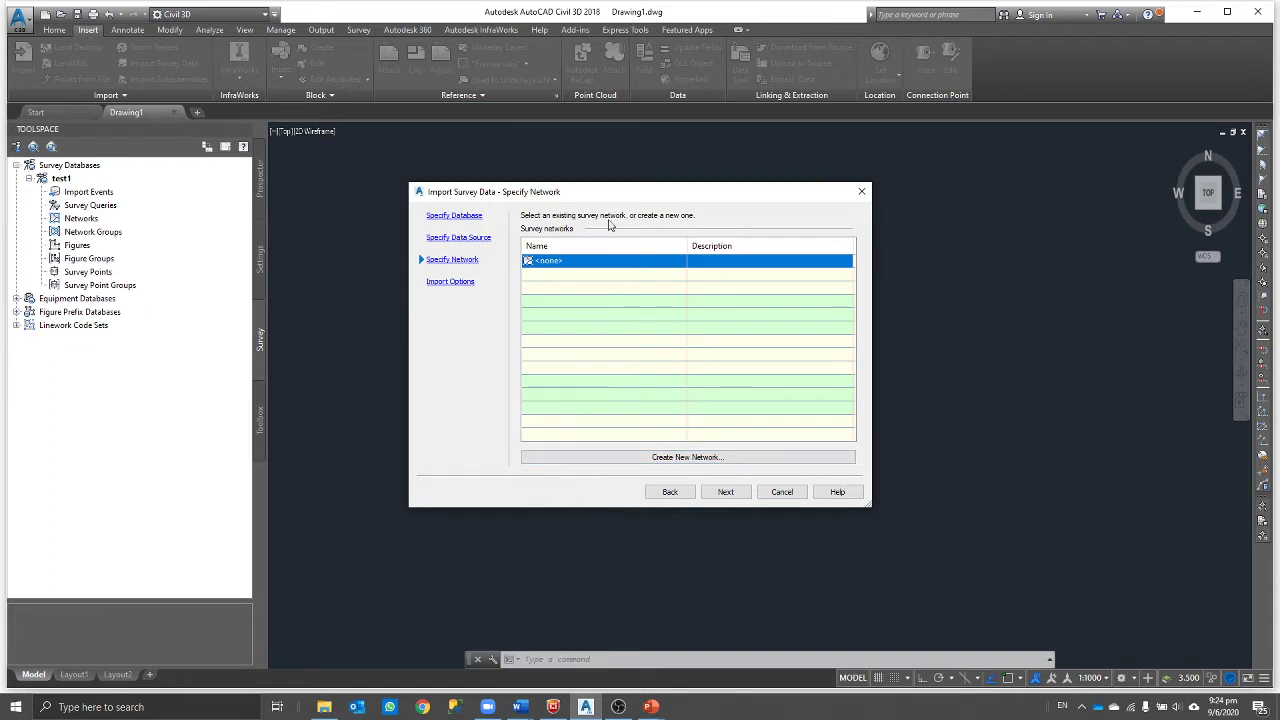
left_click(736, 494)
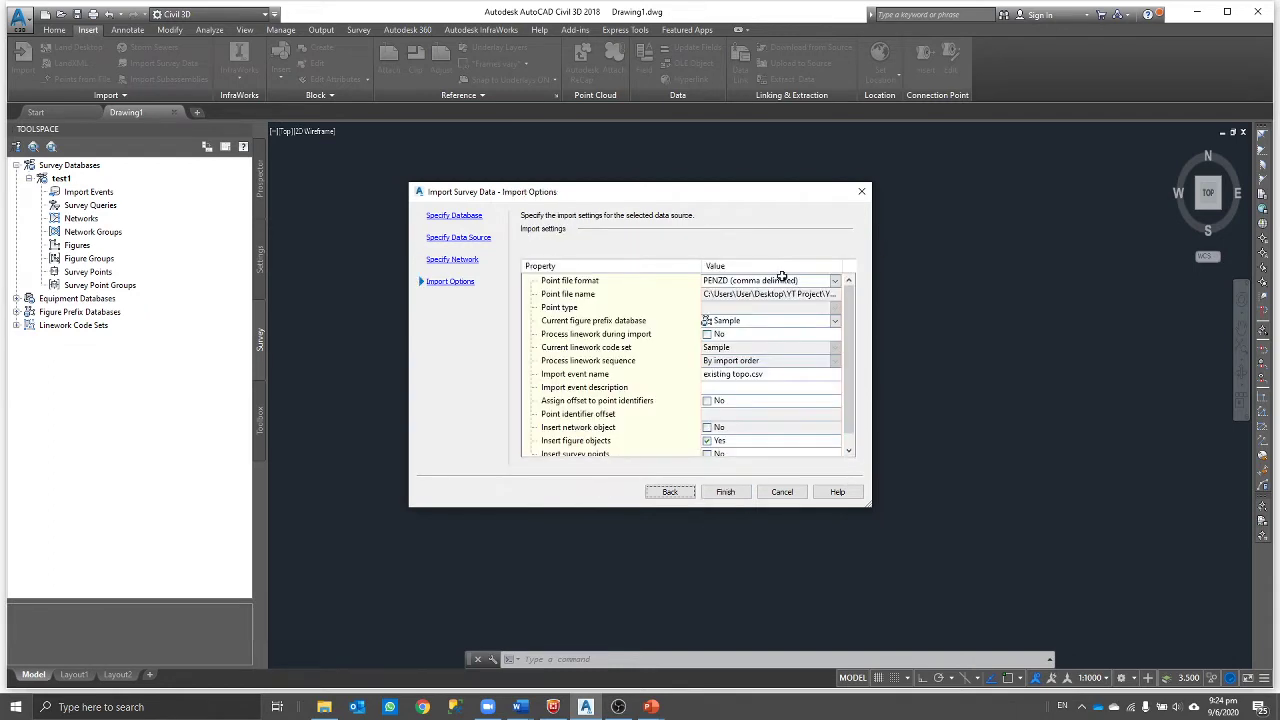
Step: Review the import settings for existing topo.csv and finish the survey data import
left_click_drag(853, 352, 855, 402)
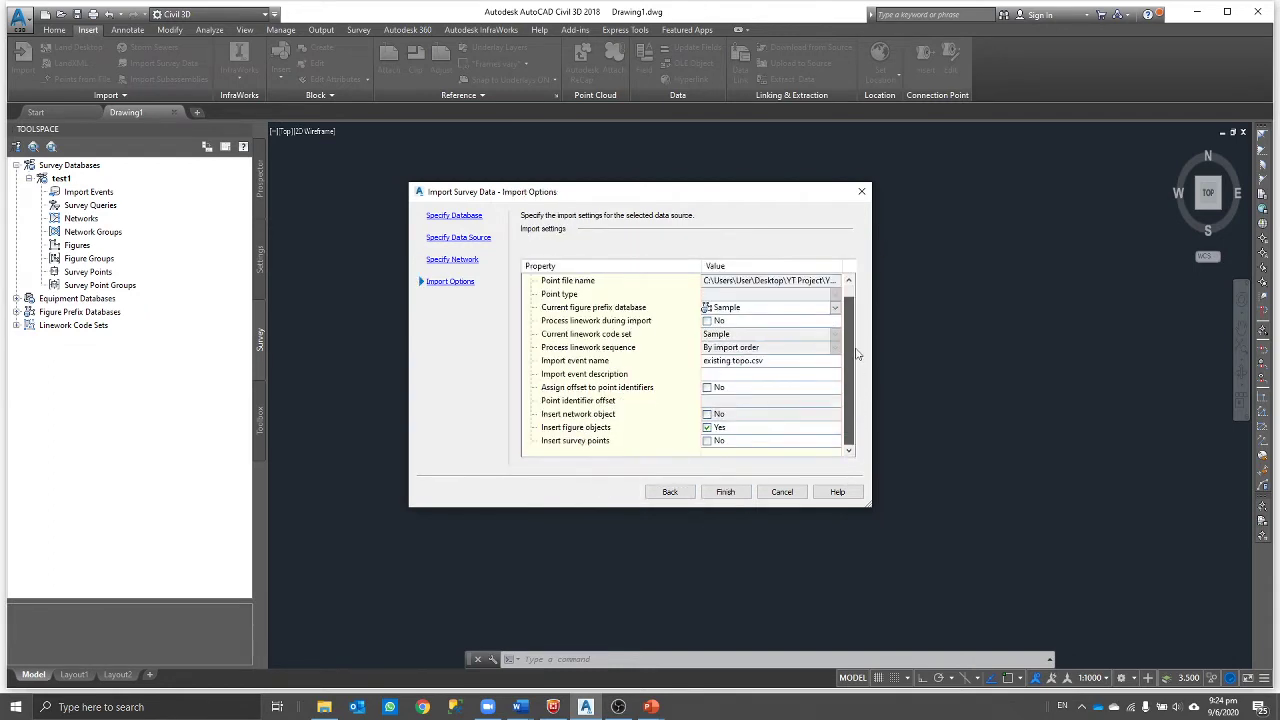
scroll(855, 352, "up", 1)
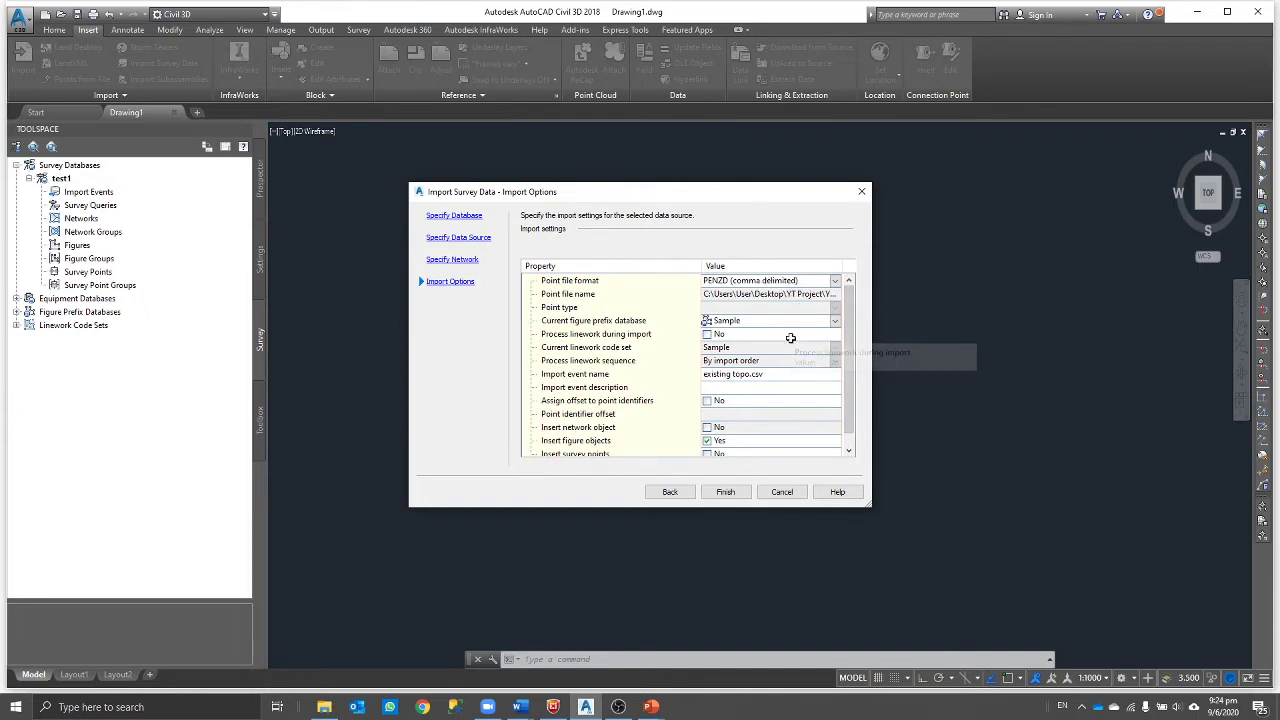
left_click(819, 362)
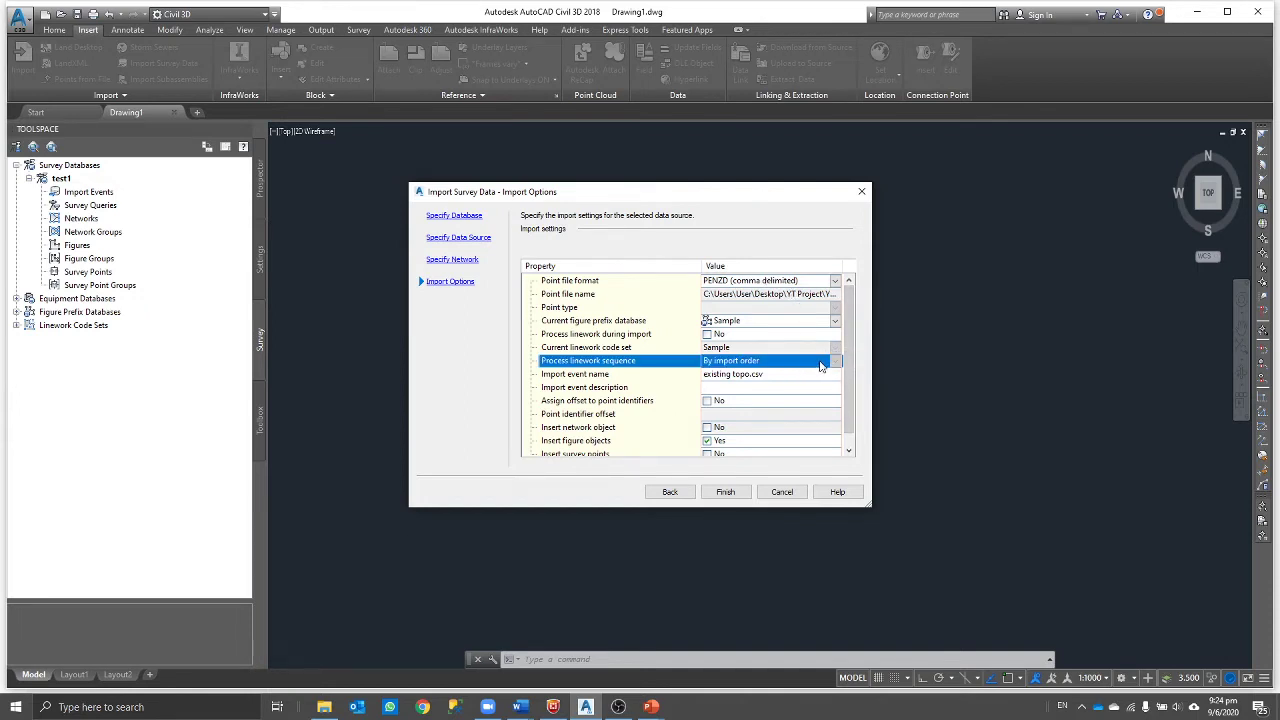
scroll(840, 400, "down", 1)
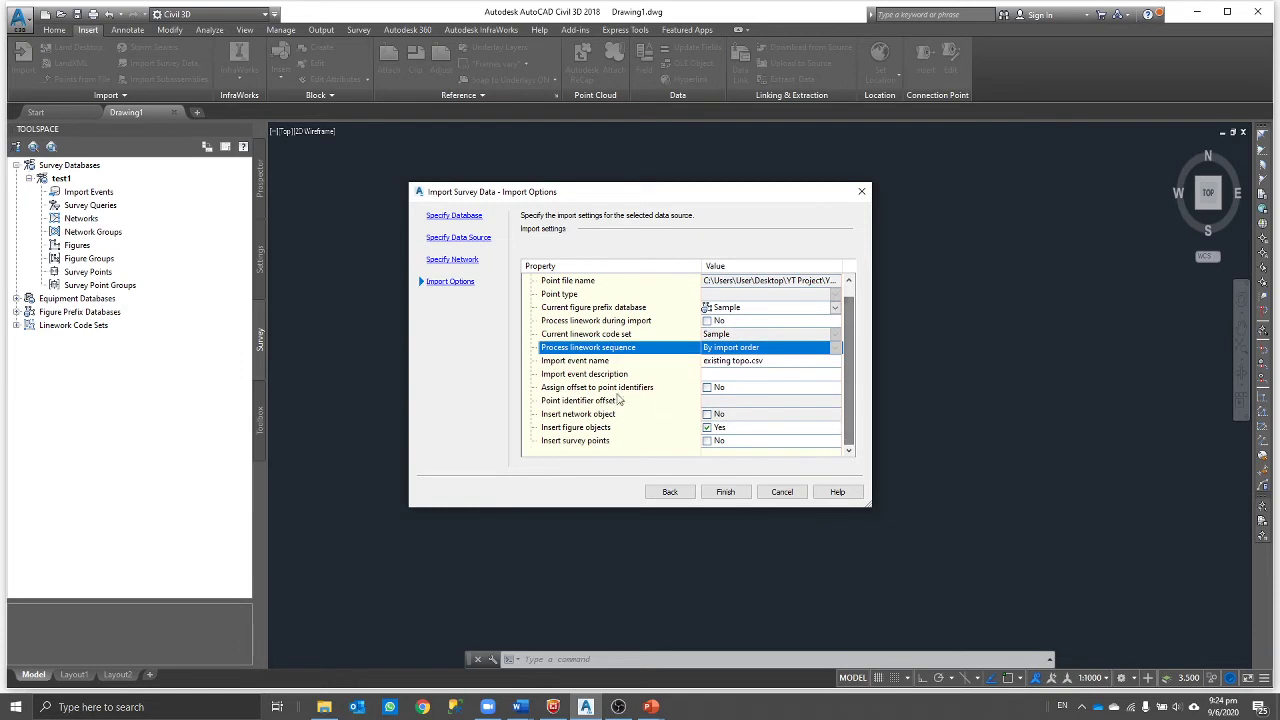
left_click(725, 491)
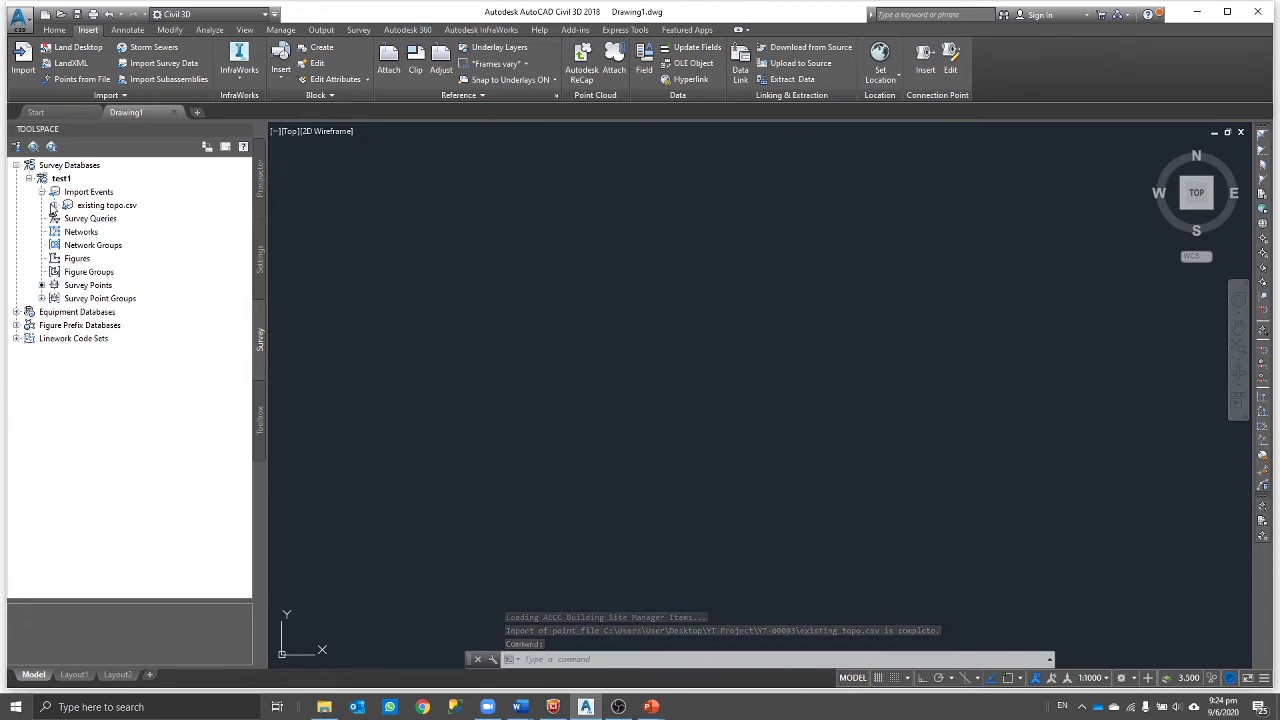
Step: Expand the existing topo.csv import event in the test1 survey database and review its available commands
double_click(100, 205)
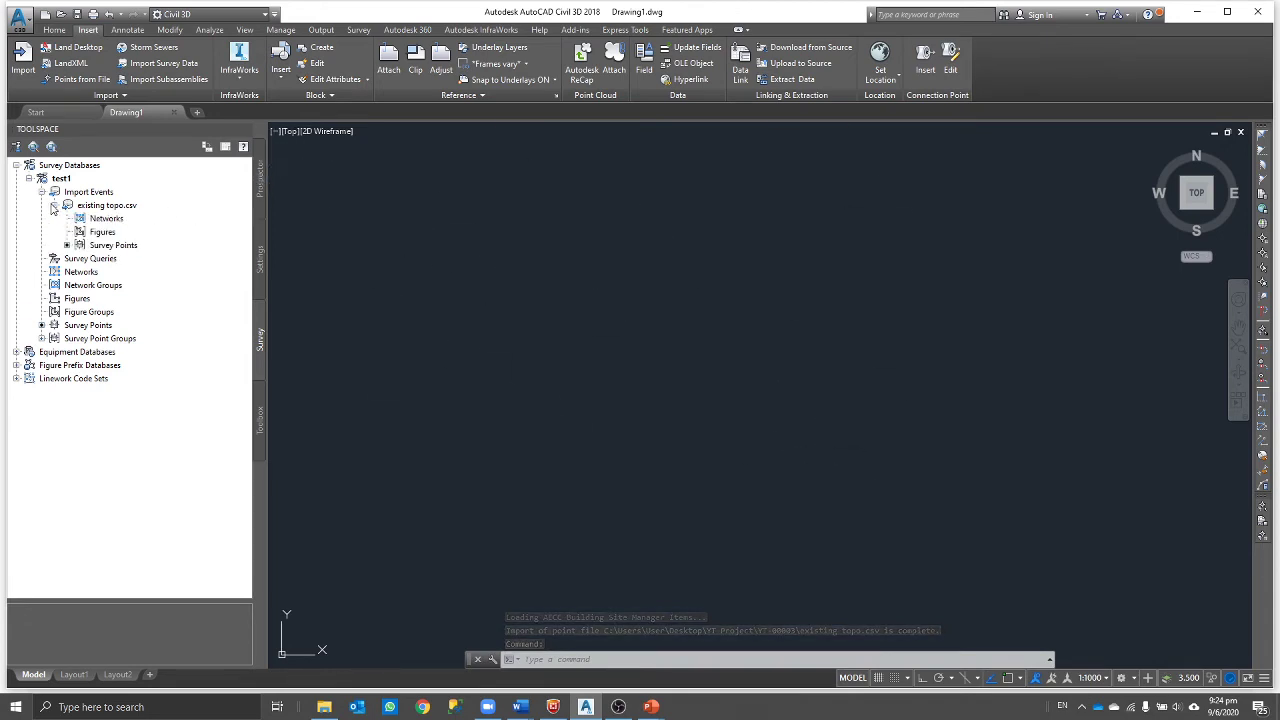
right_click(107, 208)
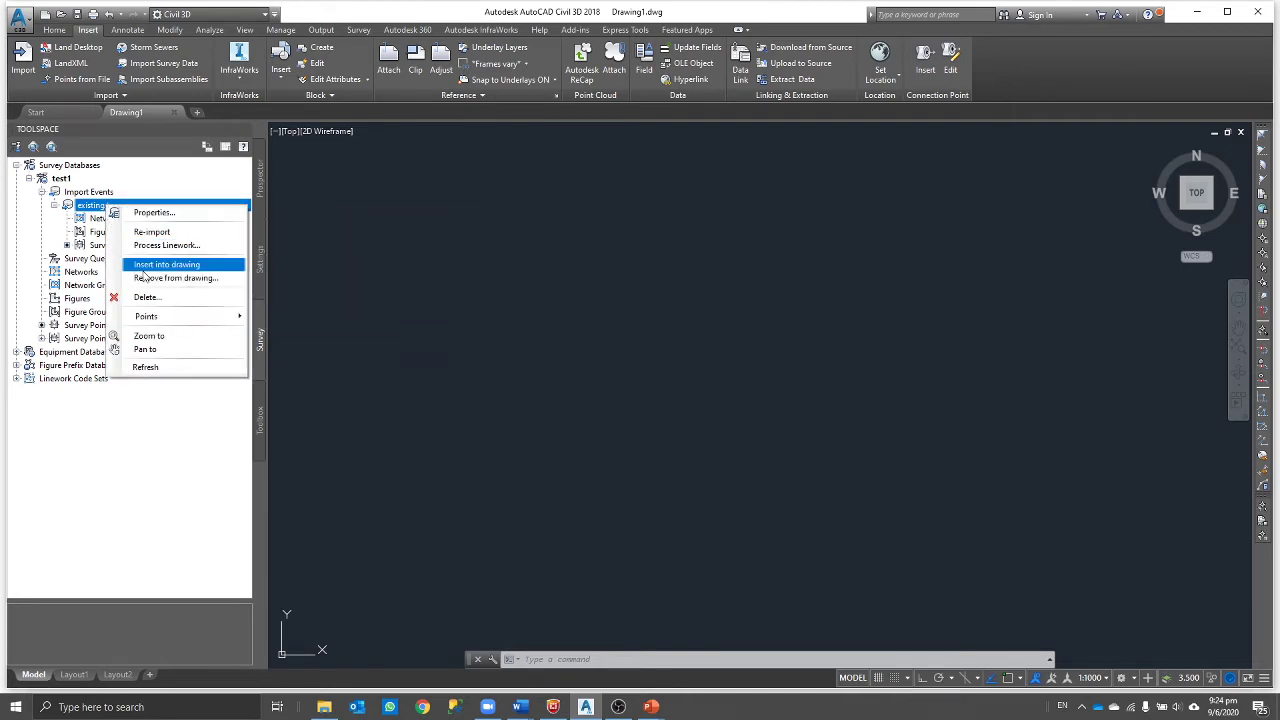
left_click(586, 314)
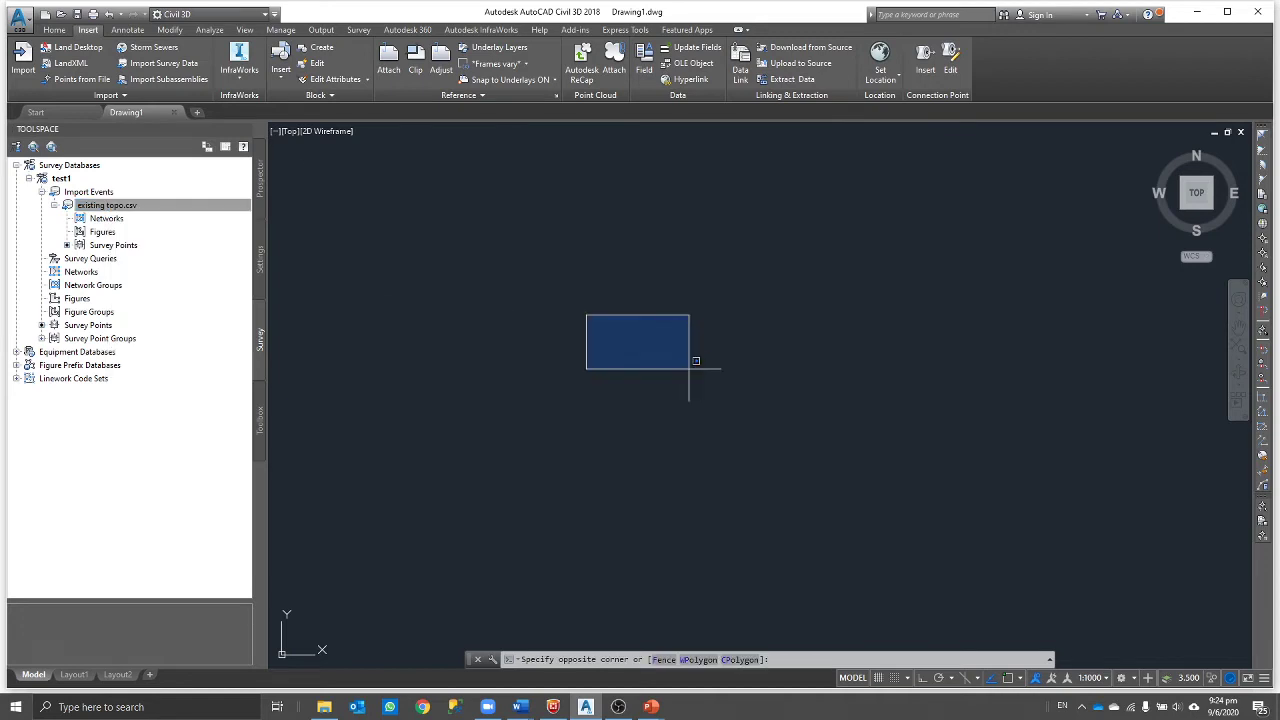
left_click(694, 363)
left_click(91, 204)
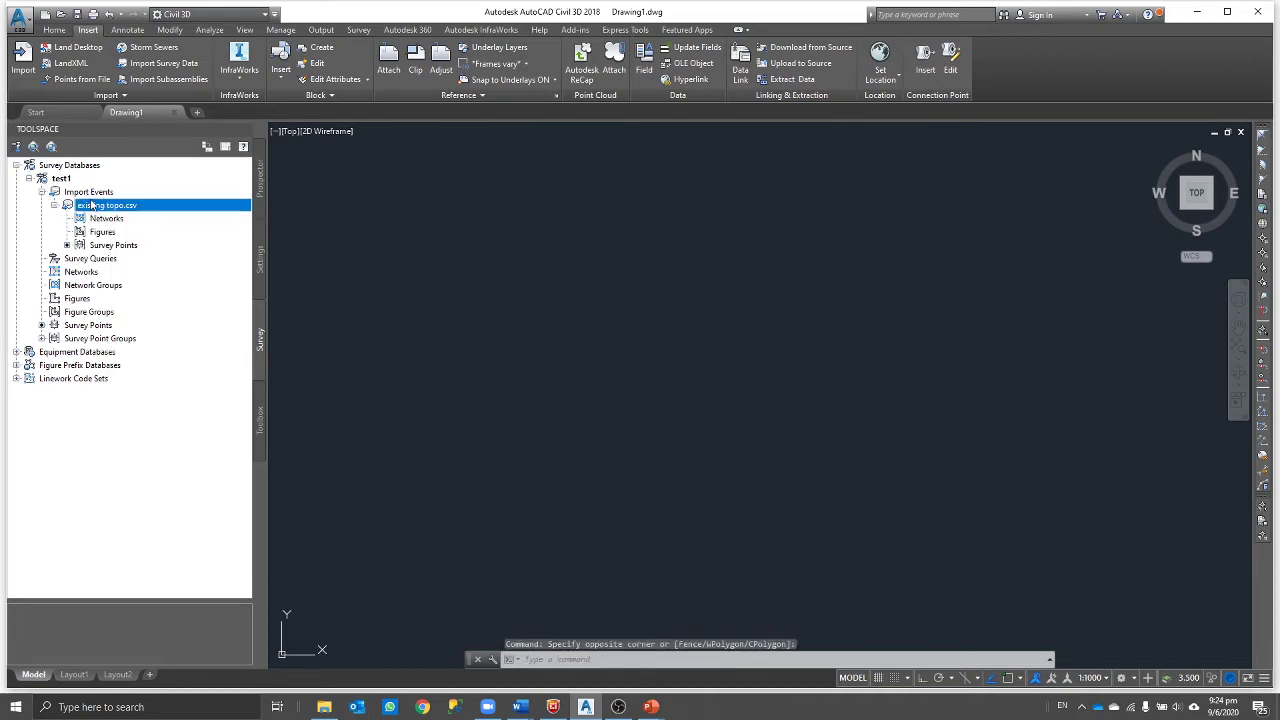
Step: Run ZOOM with the All option to look for survey points in the drawing
type("z")
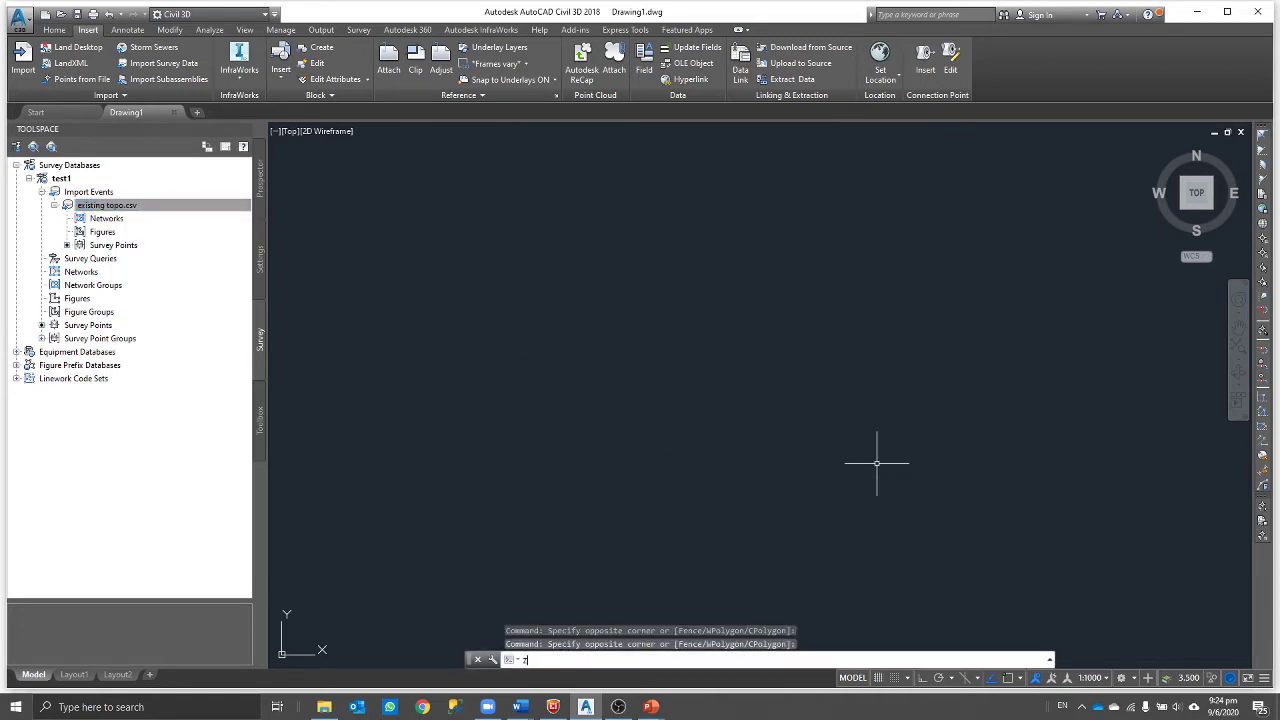
type("OOM")
key("Return")
type("ALL")
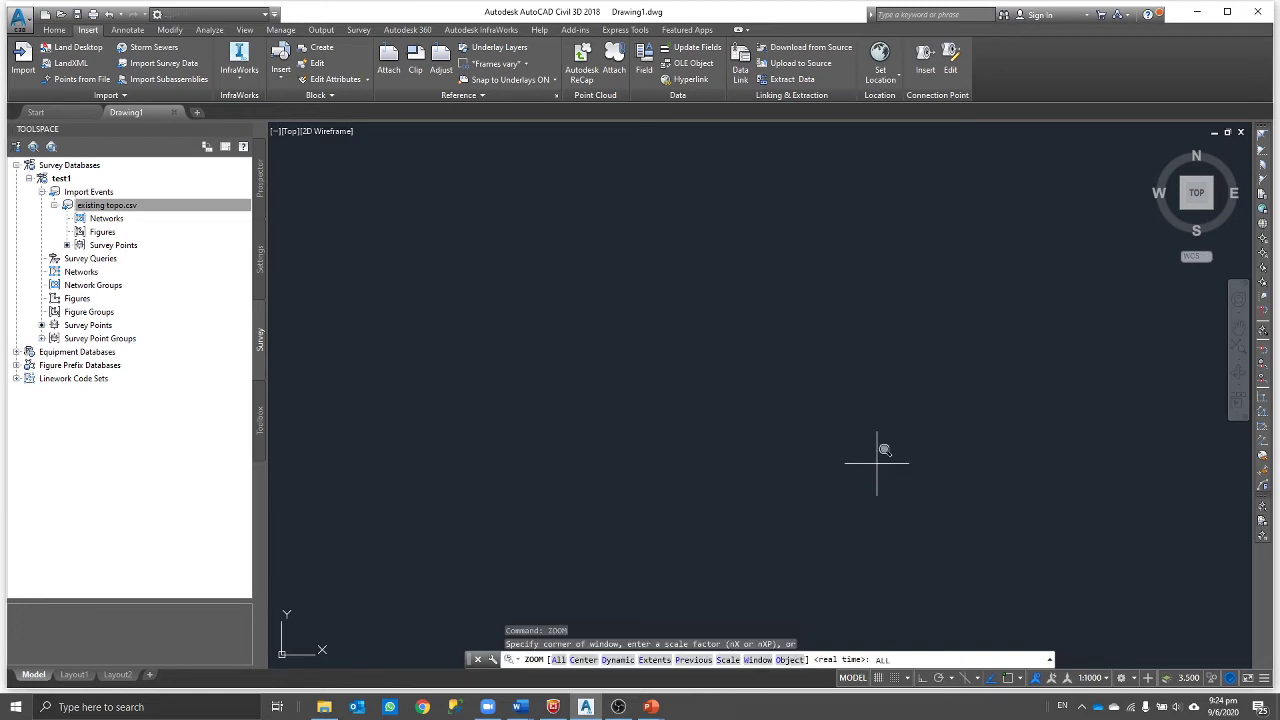
key("Return")
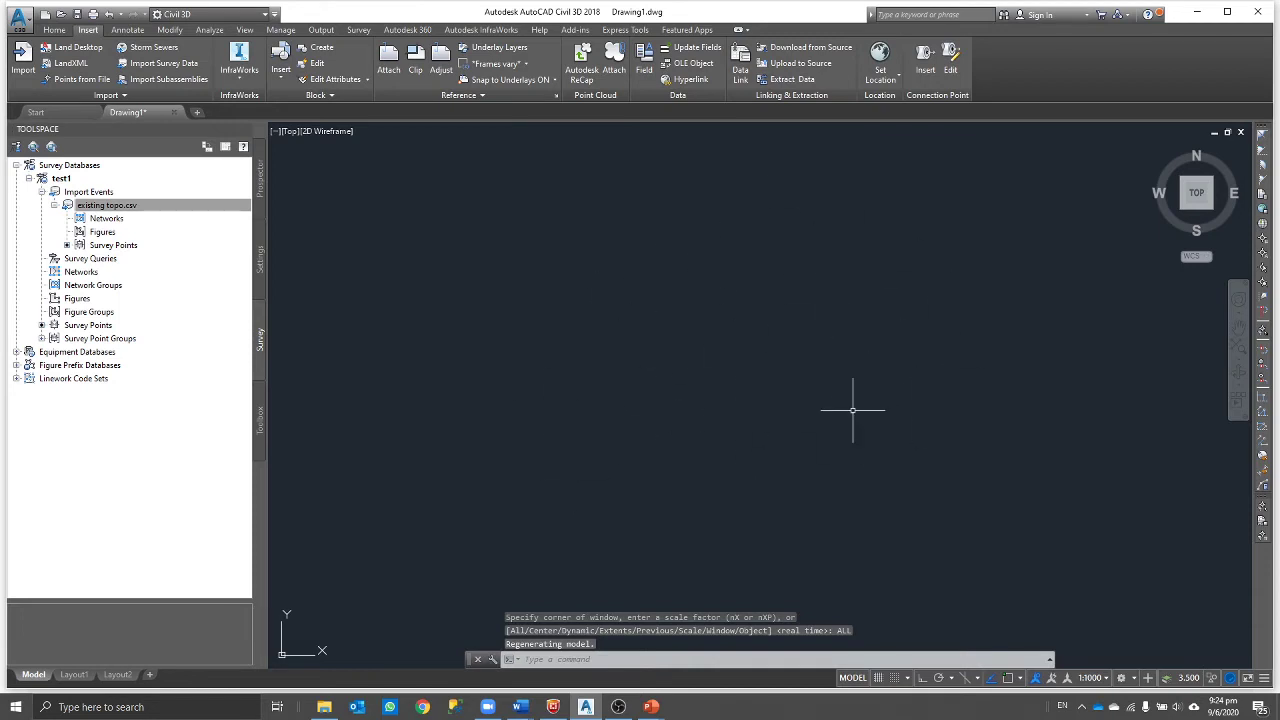
Step: Insert the existing topo.csv import event into the drawing
left_click(204, 208)
right_click(178, 208)
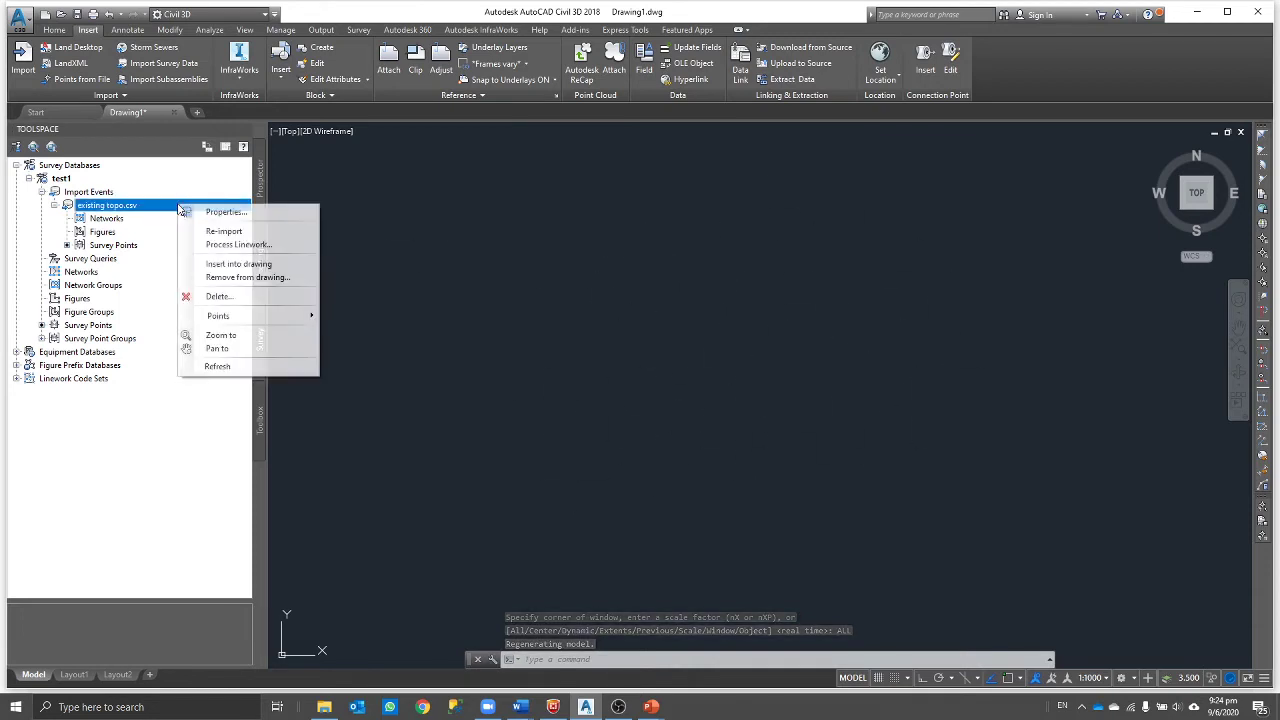
left_click(240, 265)
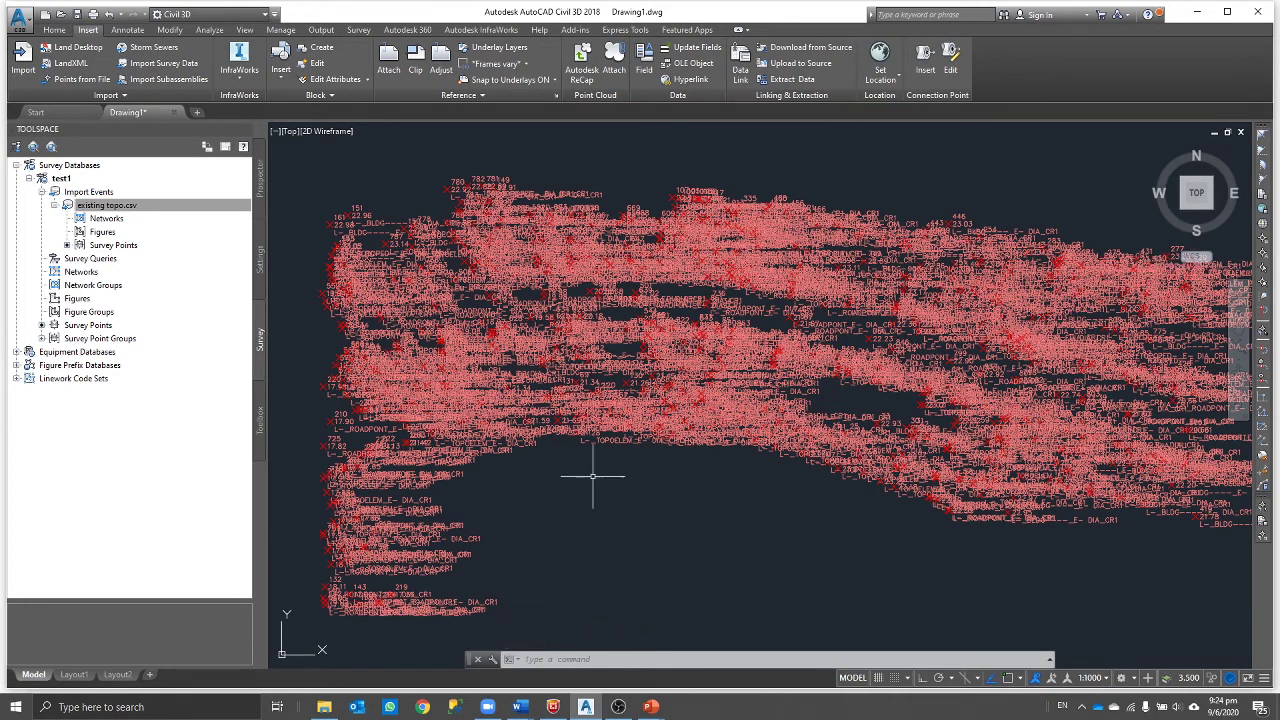
Step: Examine the properties of survey point 780 near the upper edge of the point cloud and close them
left_click(262, 190)
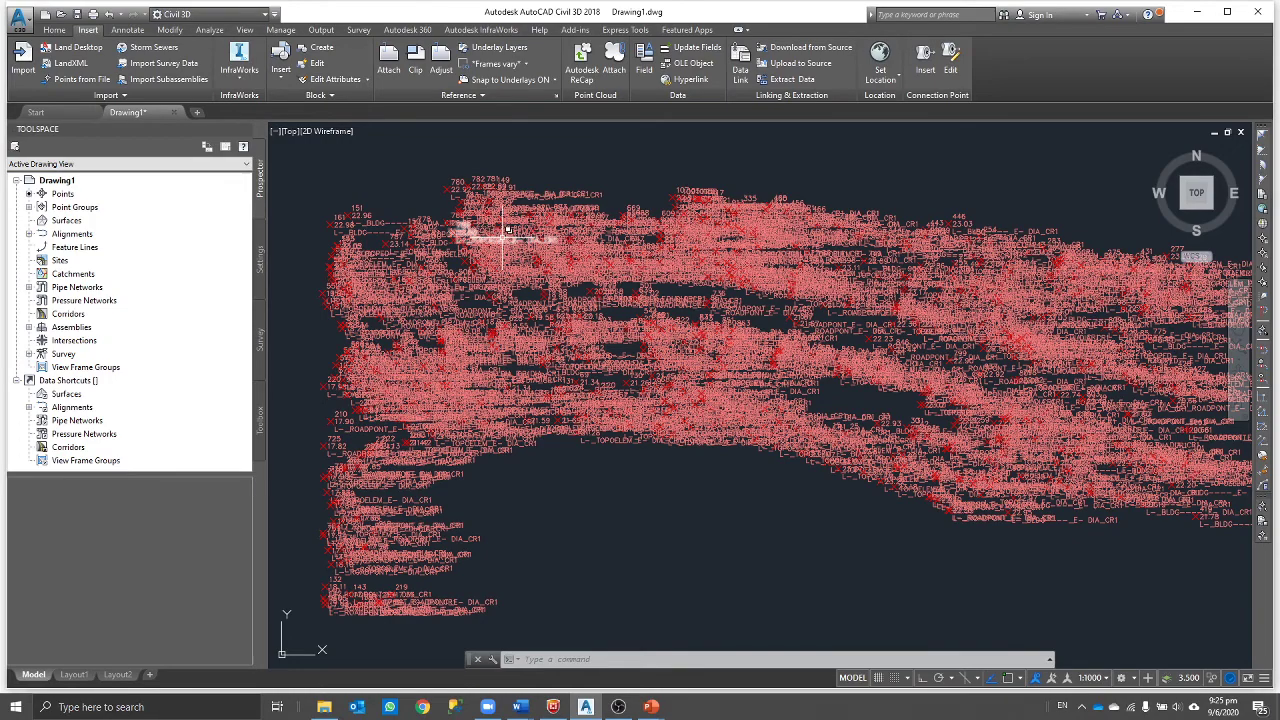
scroll(455, 177, "up", 8)
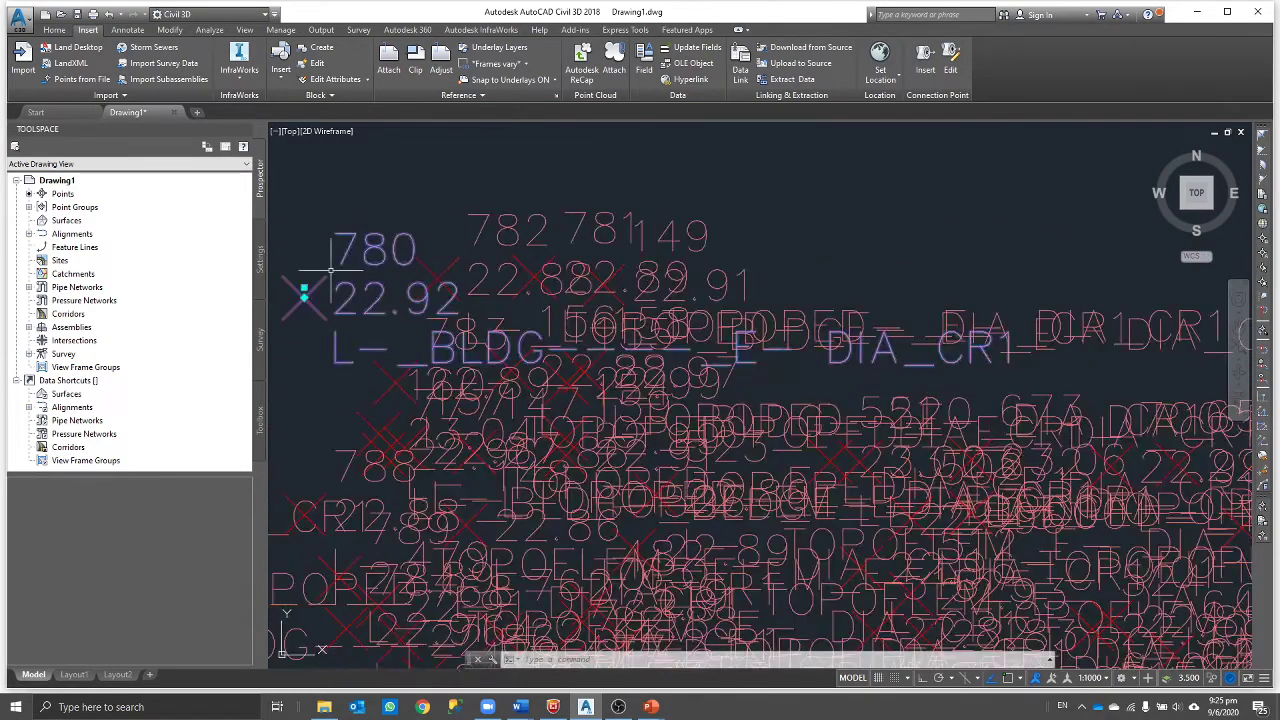
scroll(330, 268, "down", 5)
scroll(580, 443, "up", 5)
left_click(517, 435)
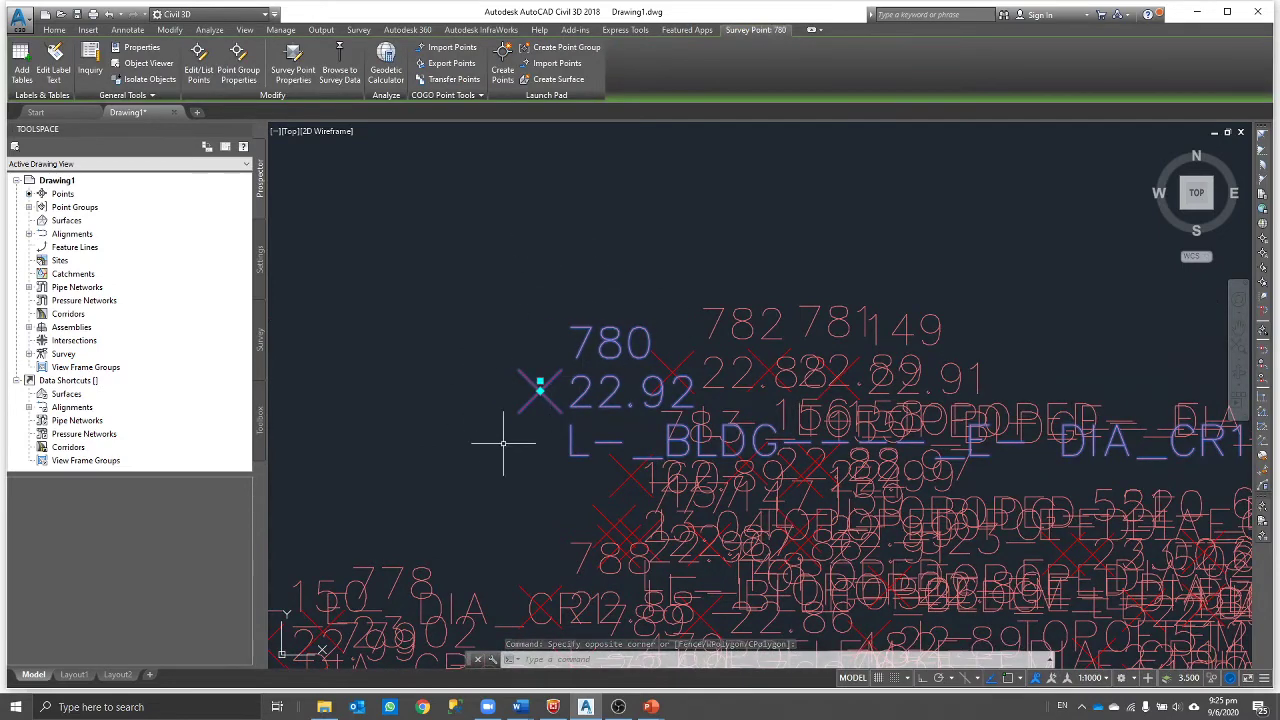
right_click(539, 232)
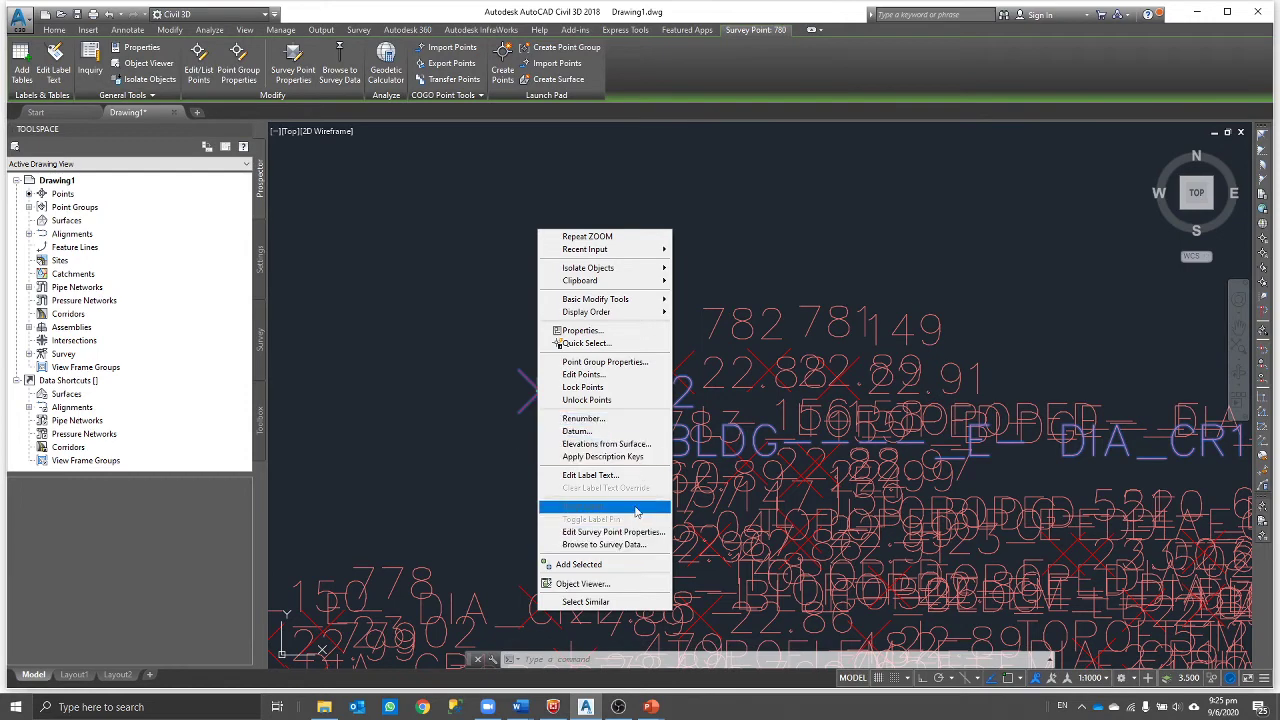
left_click(614, 331)
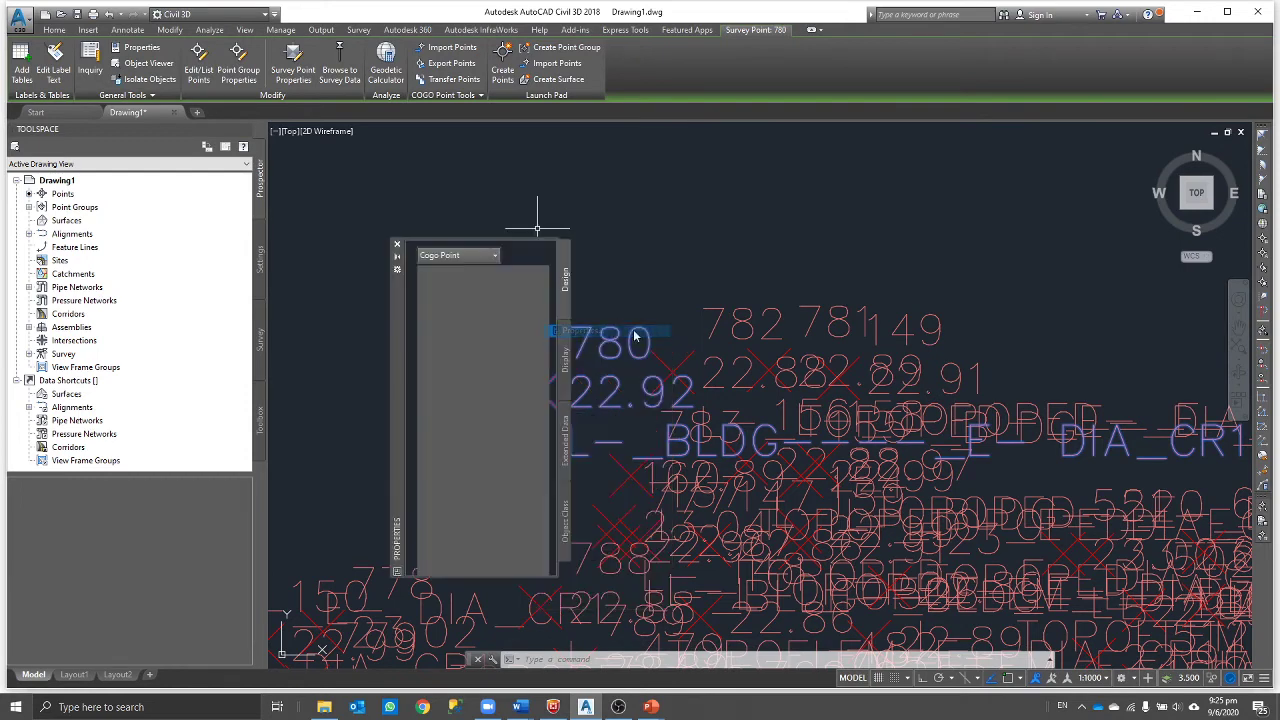
middle_click_drag(679, 267, 773, 235)
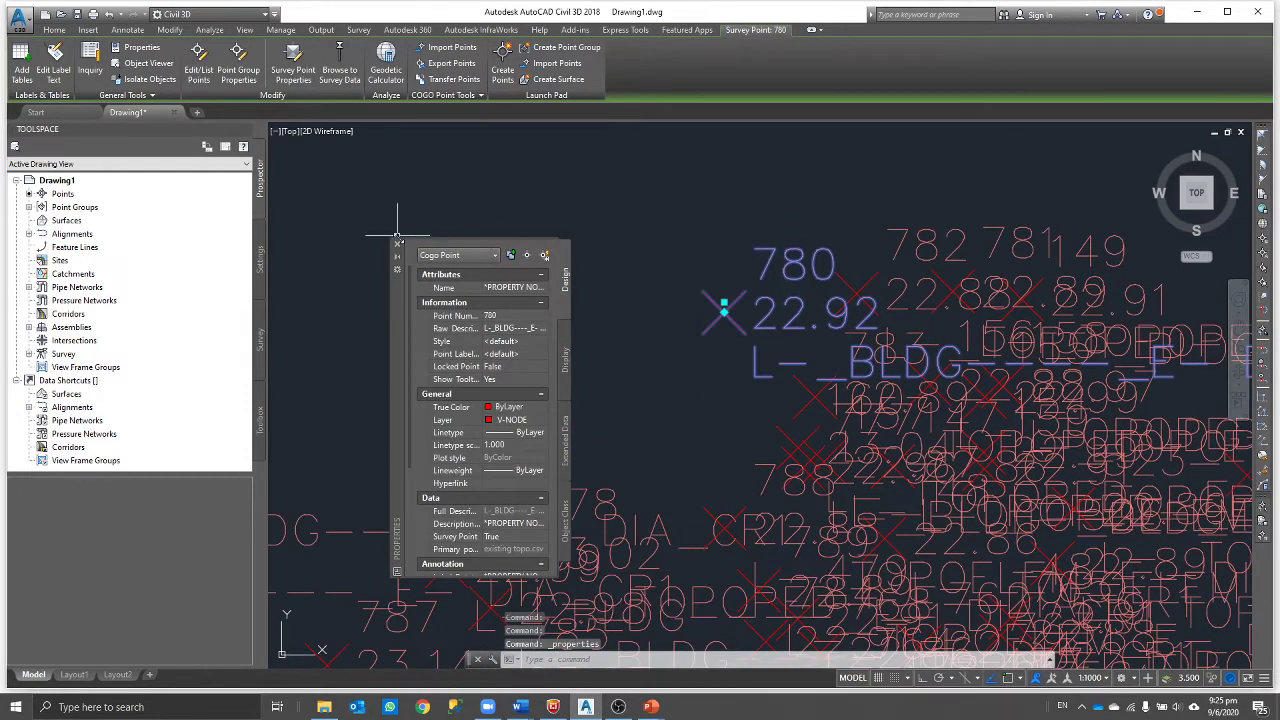
left_click(396, 244)
Step: Inspect the point group properties of survey point 780's group and close them without changes
right_click(730, 199)
left_click(760, 334)
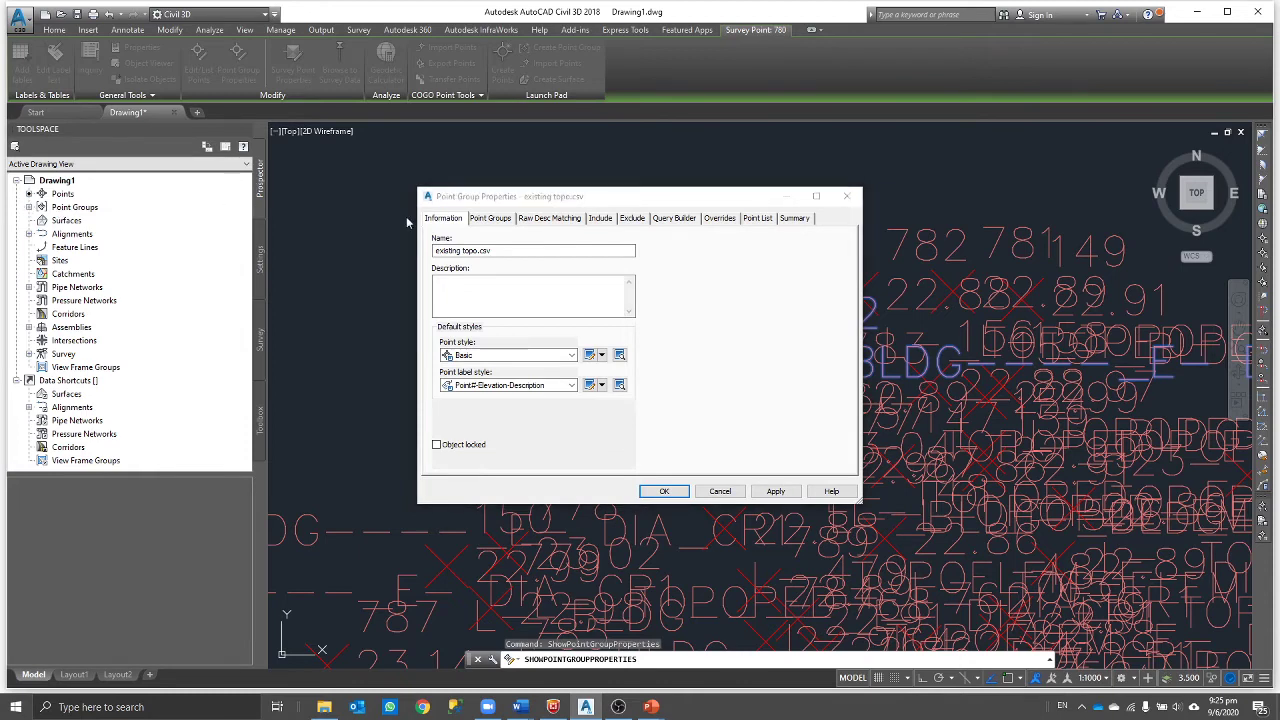
left_click(849, 197)
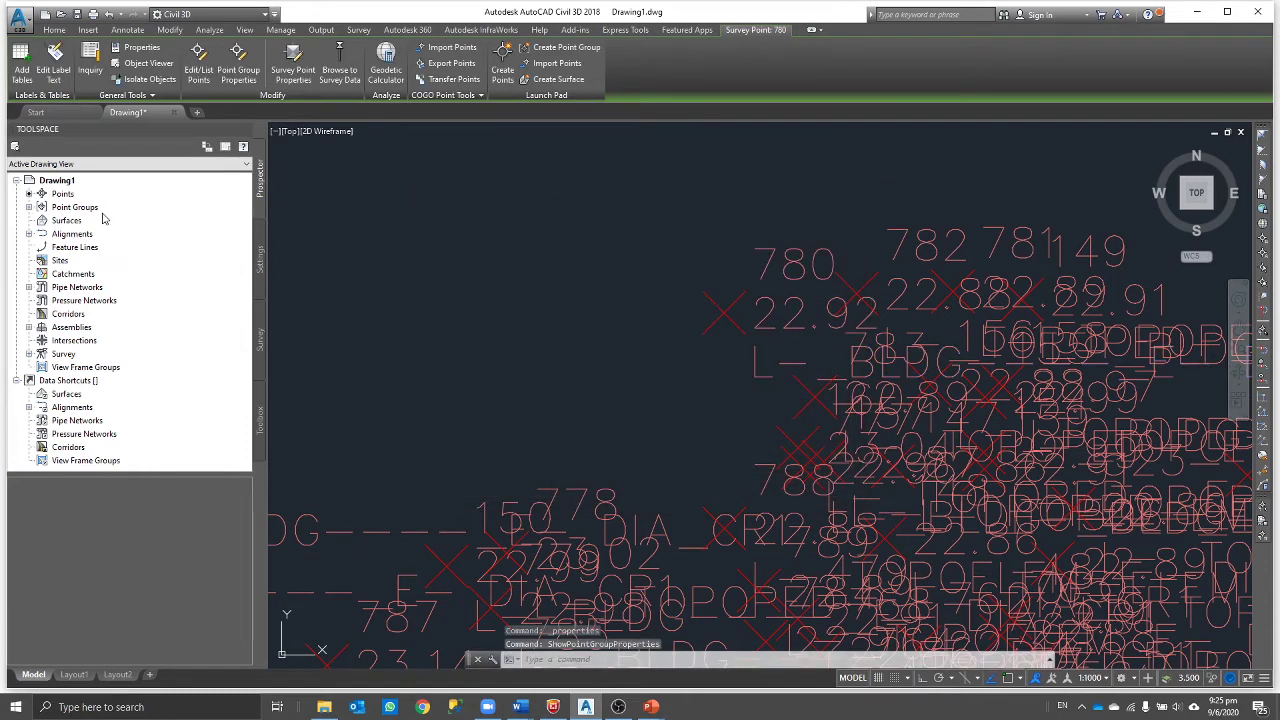
Step: List the points of the existing topo.csv point group, widen the coordinate columns to read full values, and select point 1
left_click(29, 208)
left_click(93, 221)
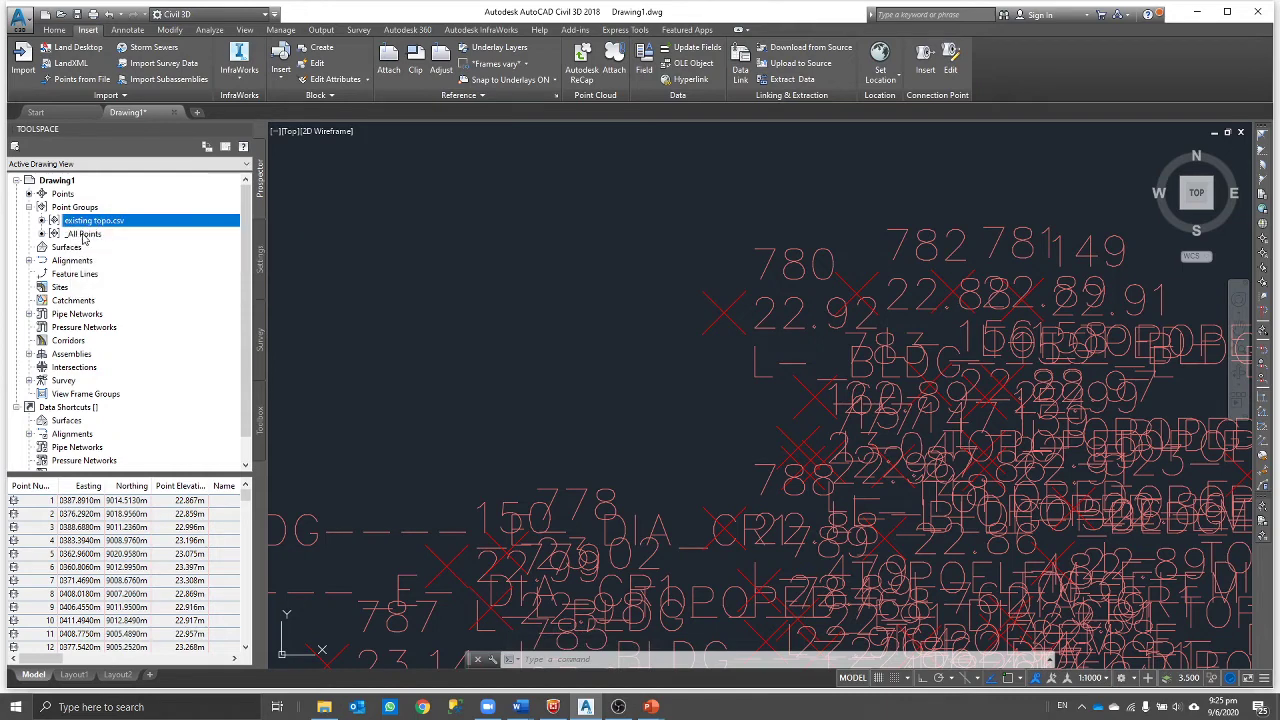
left_click(80, 234)
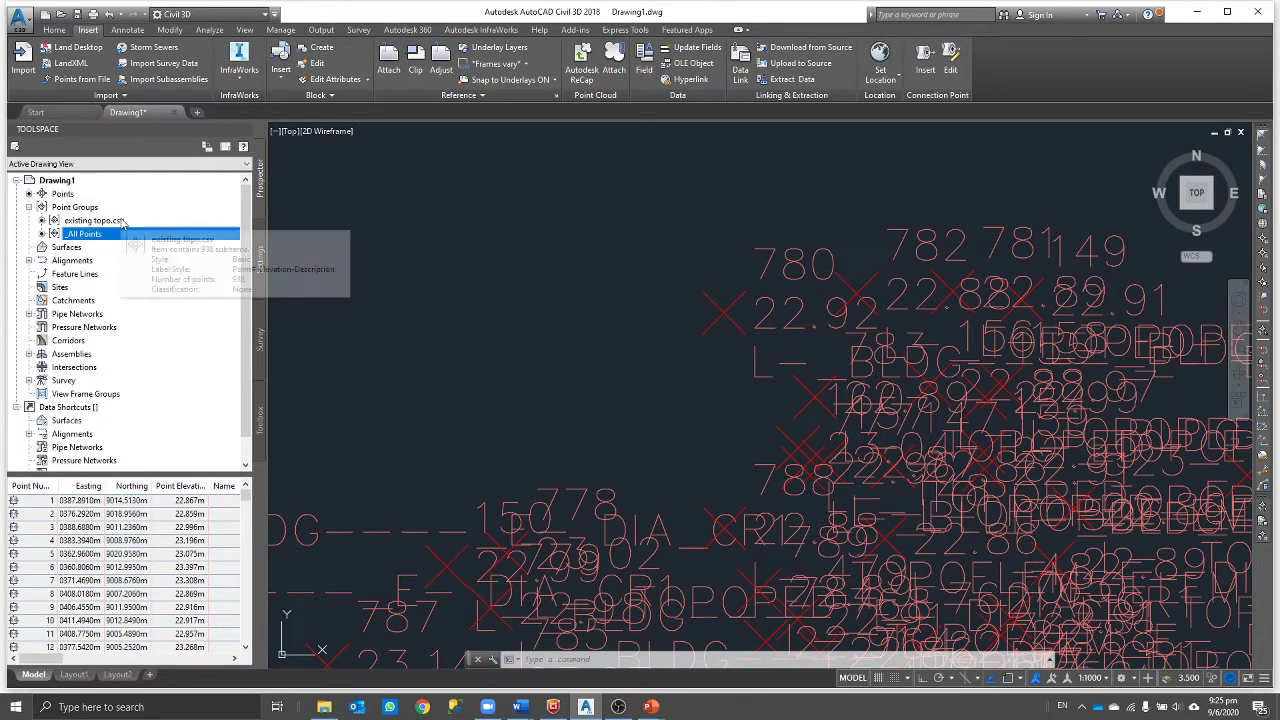
left_click(105, 222)
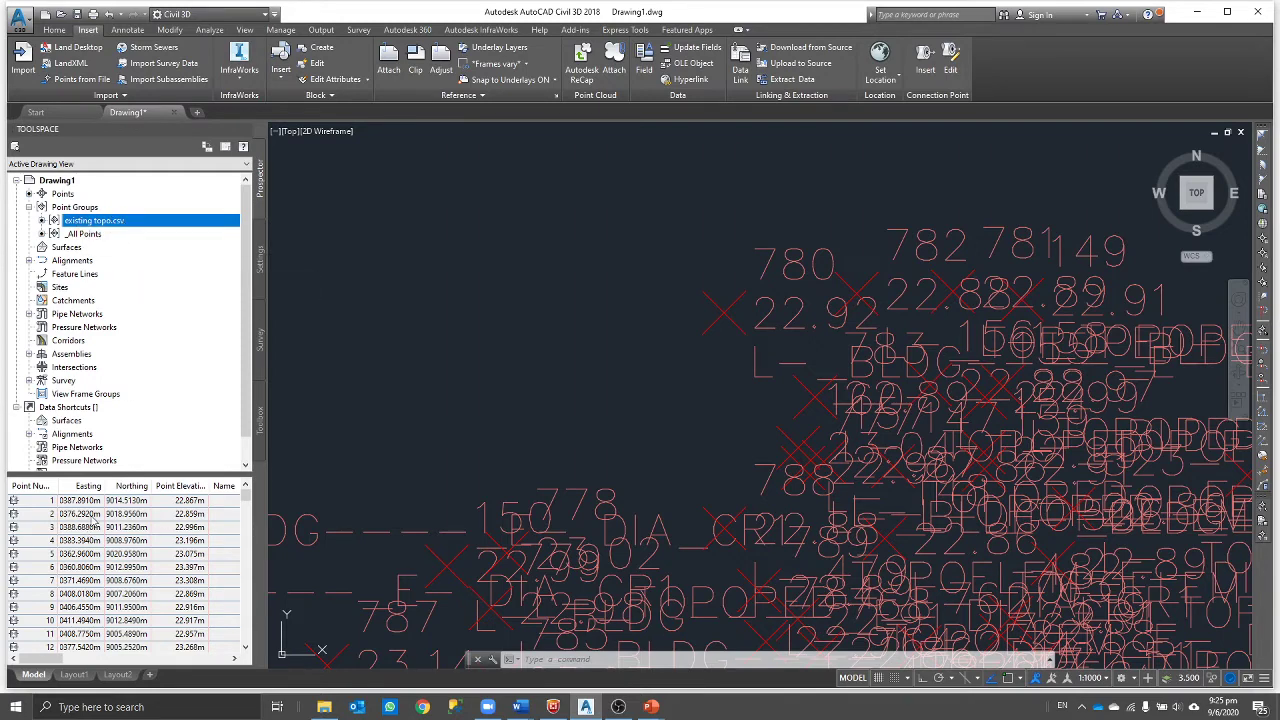
left_click_drag(57, 665, 77, 545)
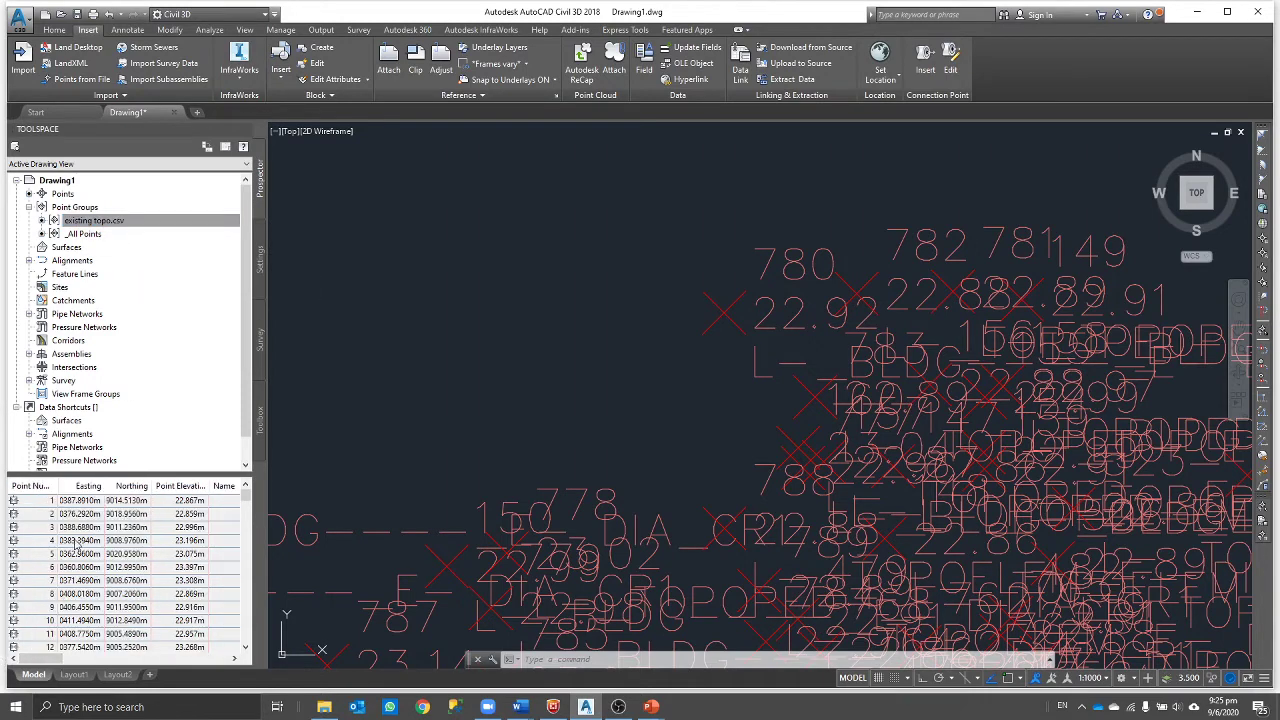
left_click_drag(104, 486, 191, 486)
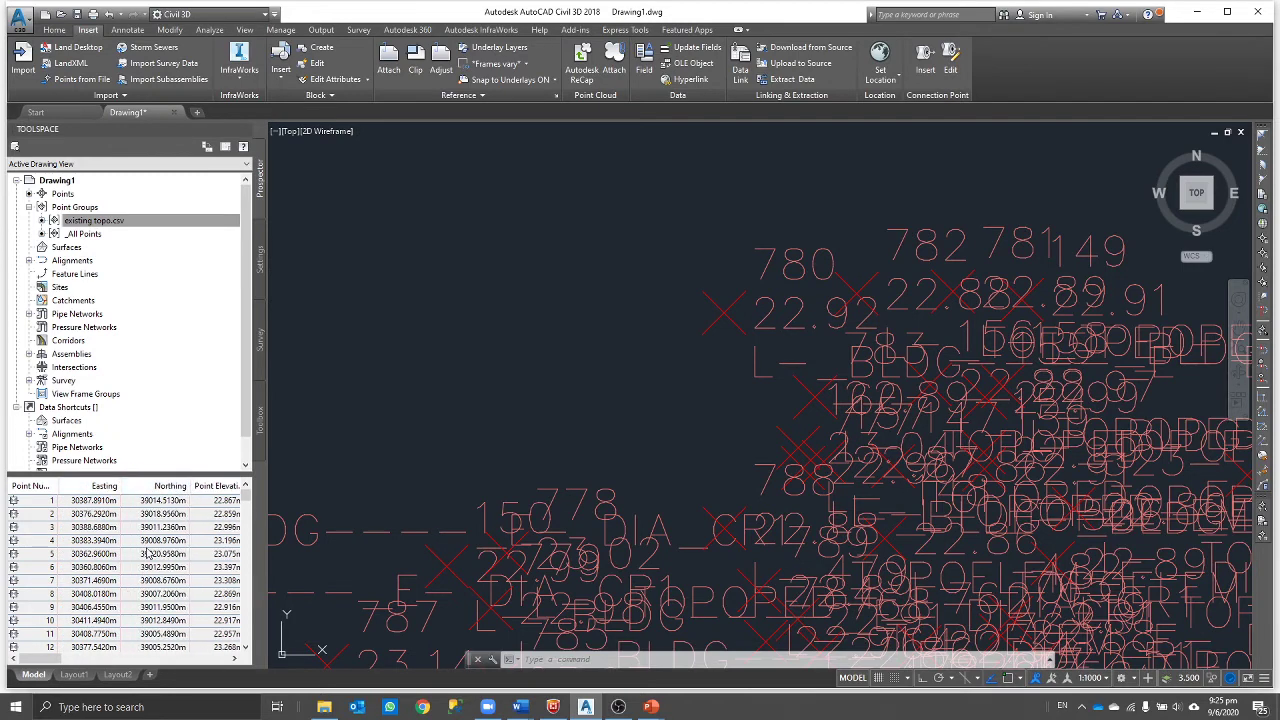
left_click(90, 502)
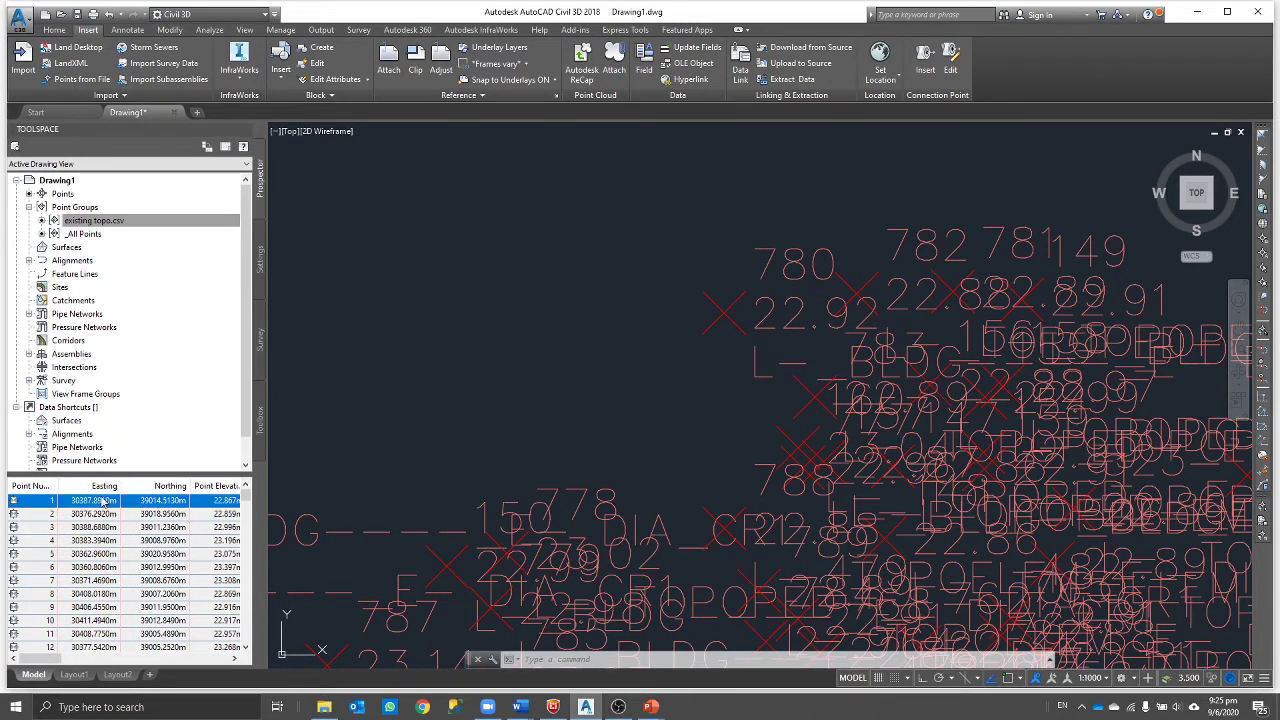
Step: Switch to the YT-00003 folder in File Explorer and open existing topo.csv in Excel
key("alt+Tab")
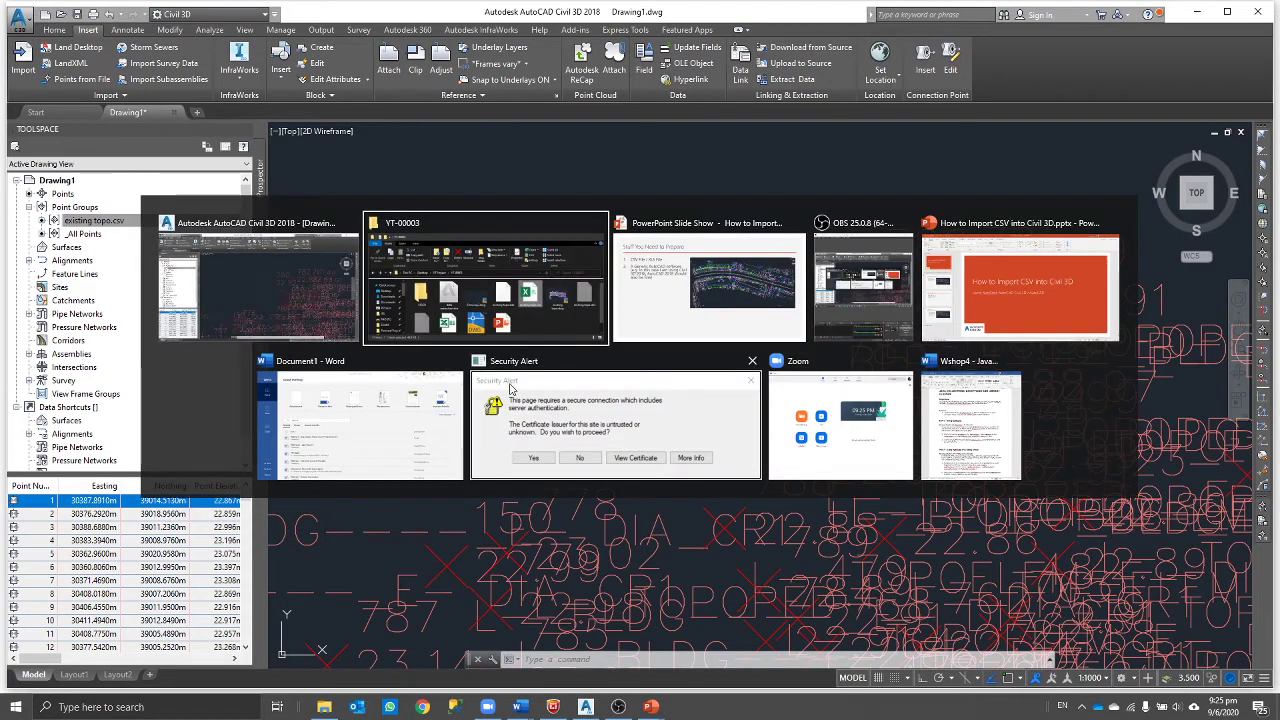
key("Escape")
key("alt+Tab")
key("alt+Tab")
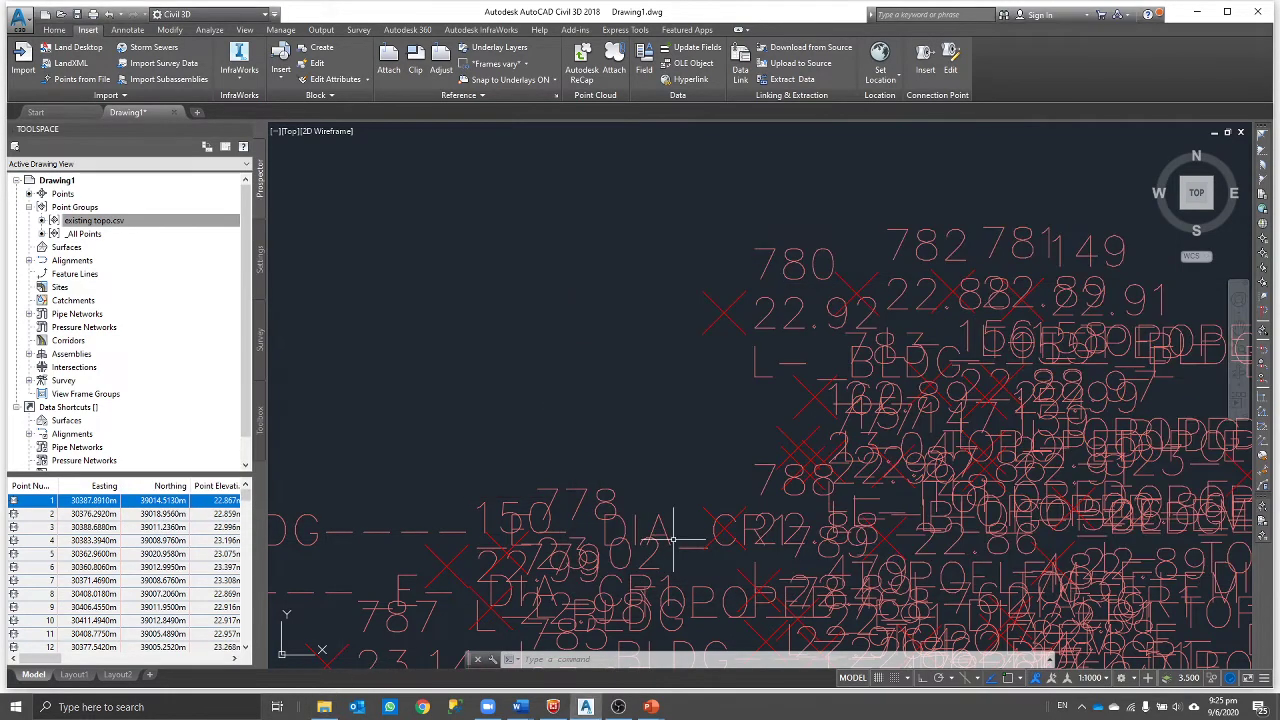
key("alt+Tab")
right_click(1040, 458)
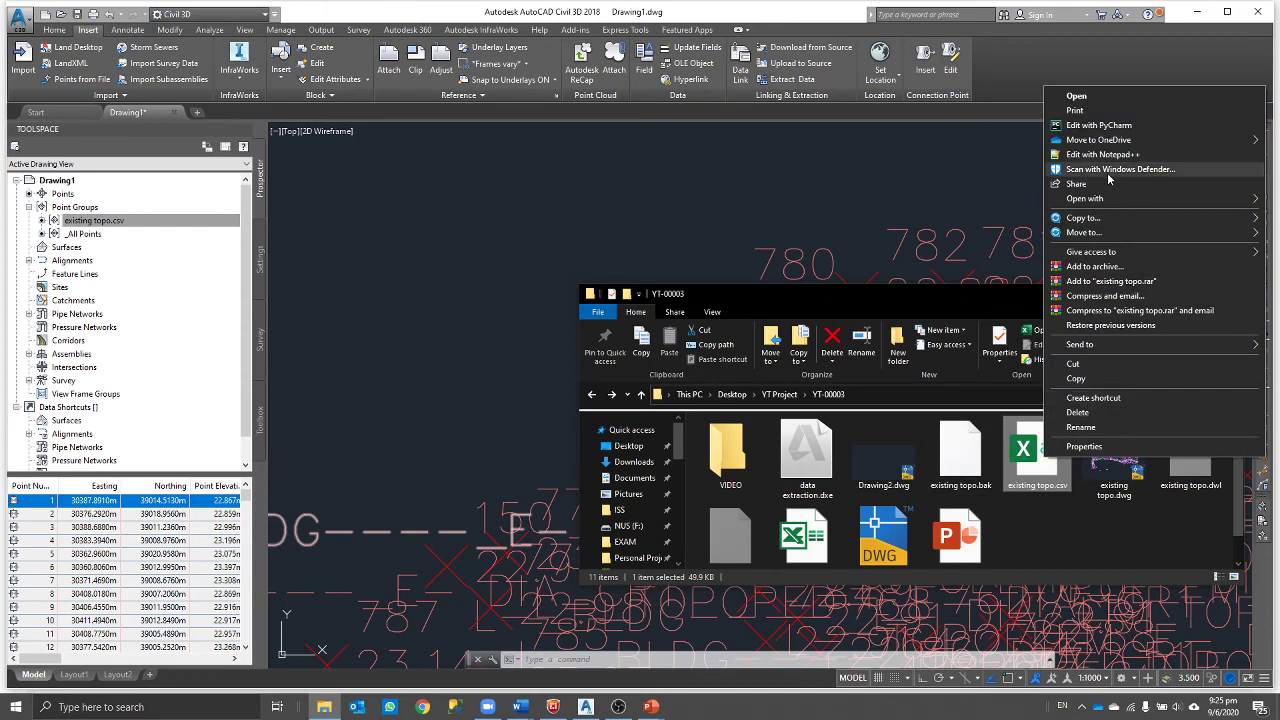
left_click(1126, 99)
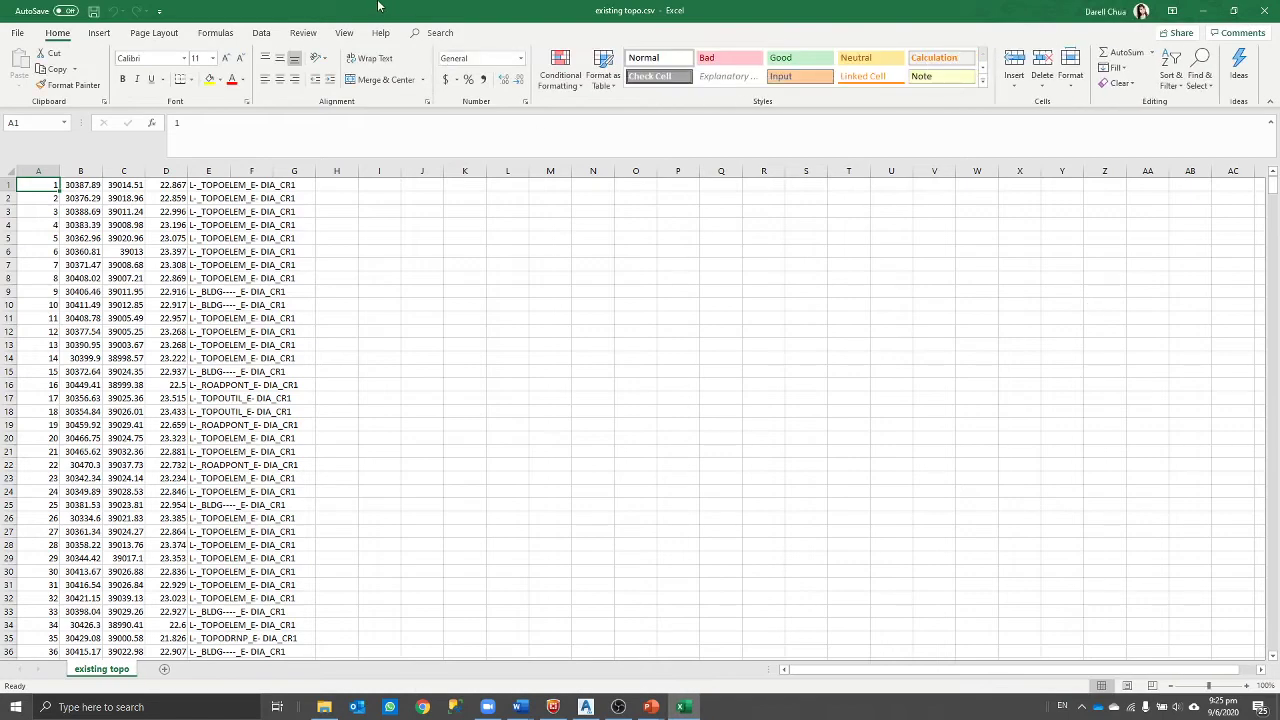
Step: Place the Excel window beside the Civil 3D point list and compare the first row's easting, northing and elevation with point 1
left_click_drag(660, 8, 669, 117)
left_click(368, 290)
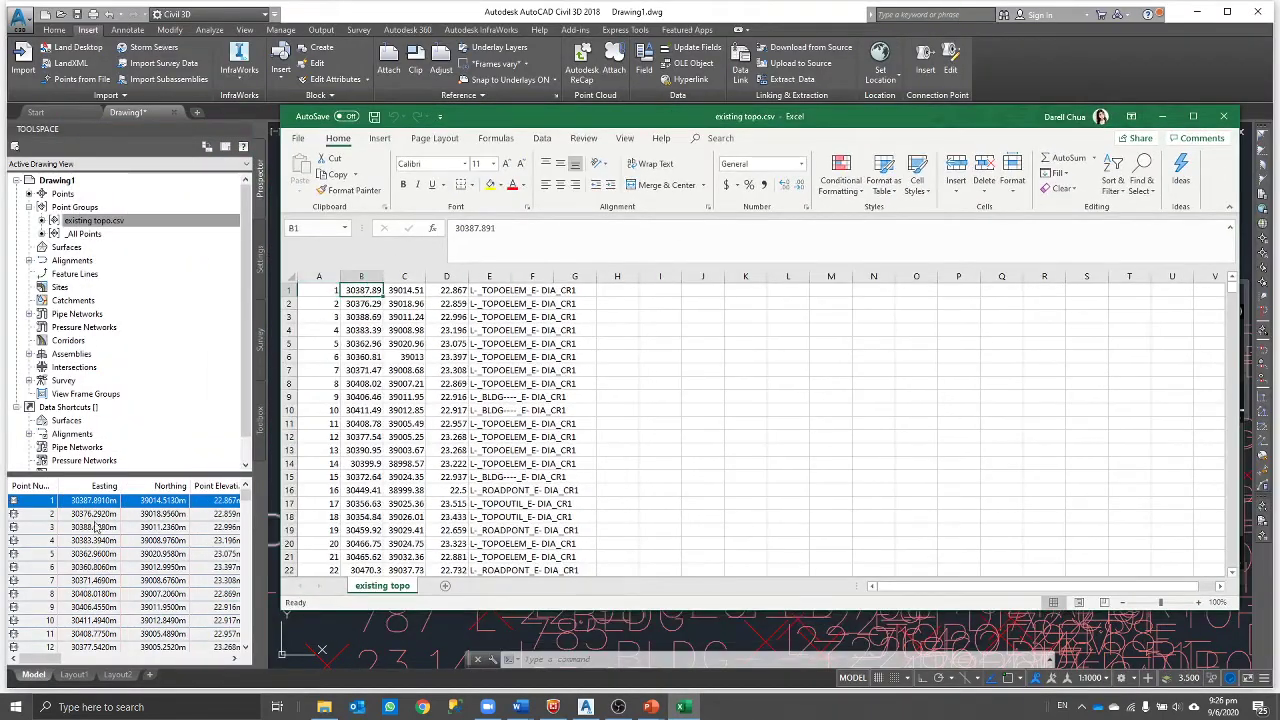
left_click(231, 503)
key("alt+Tab")
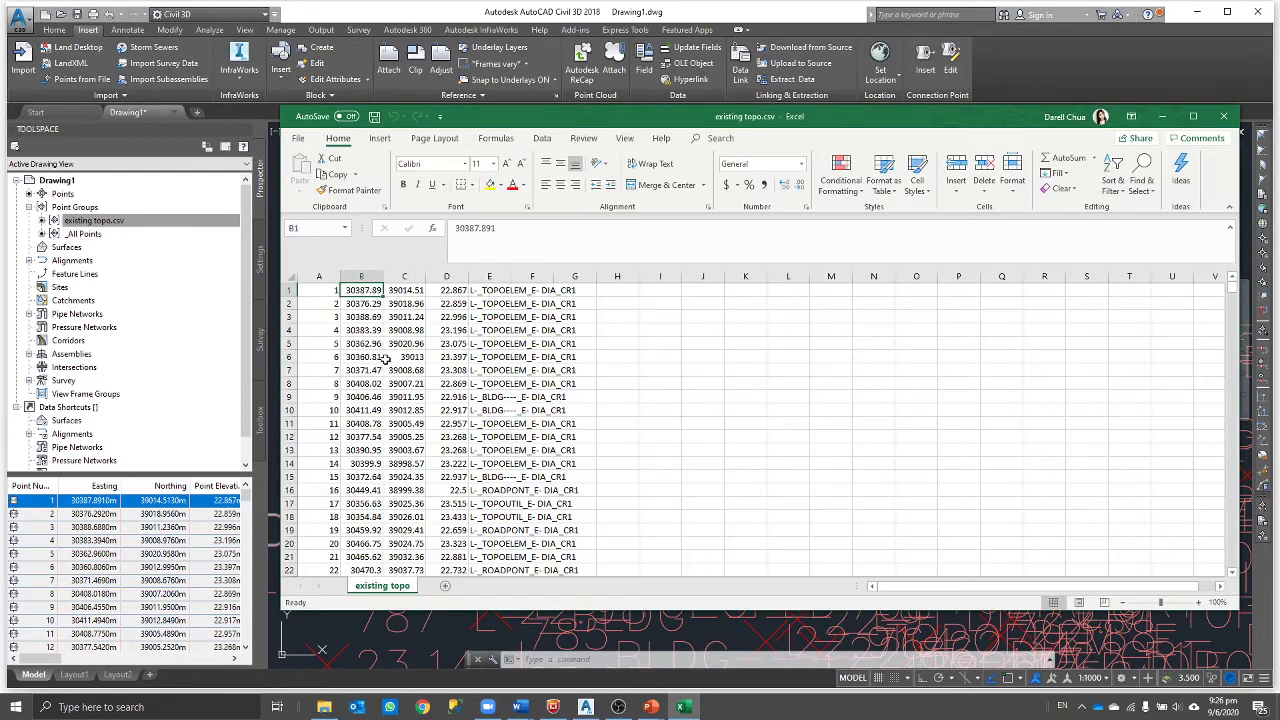
left_click(414, 290)
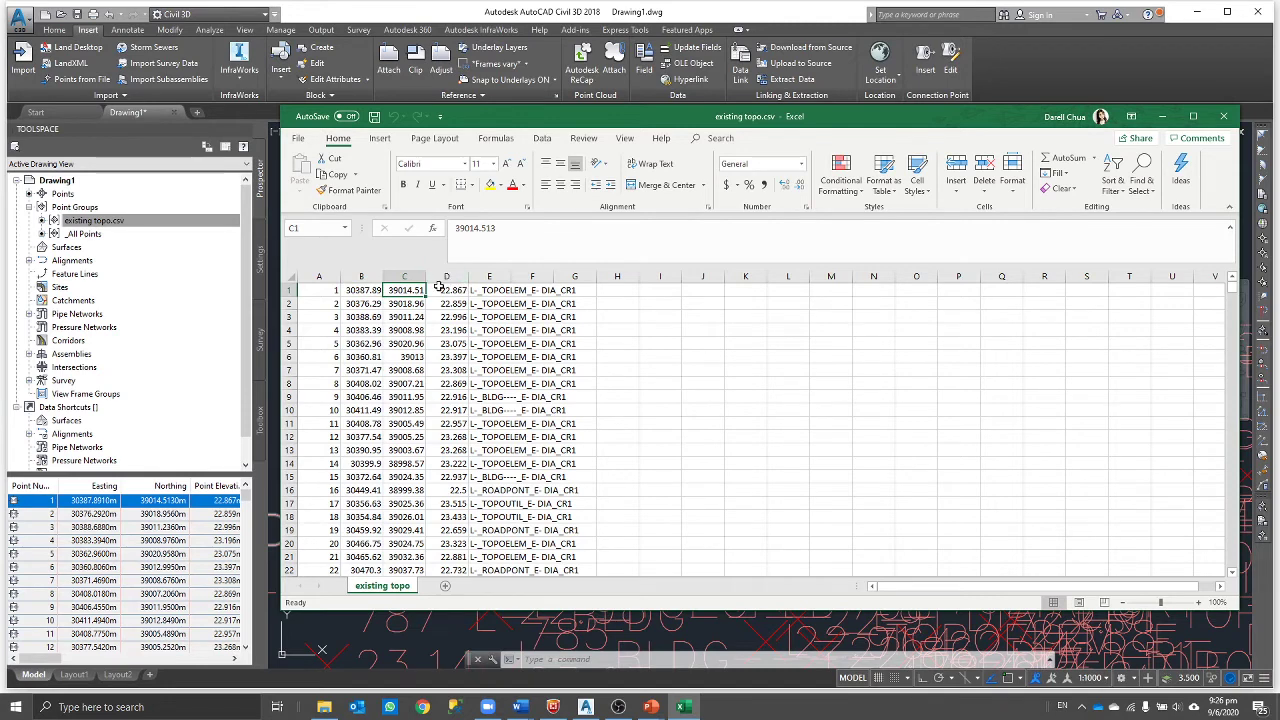
left_click(440, 289)
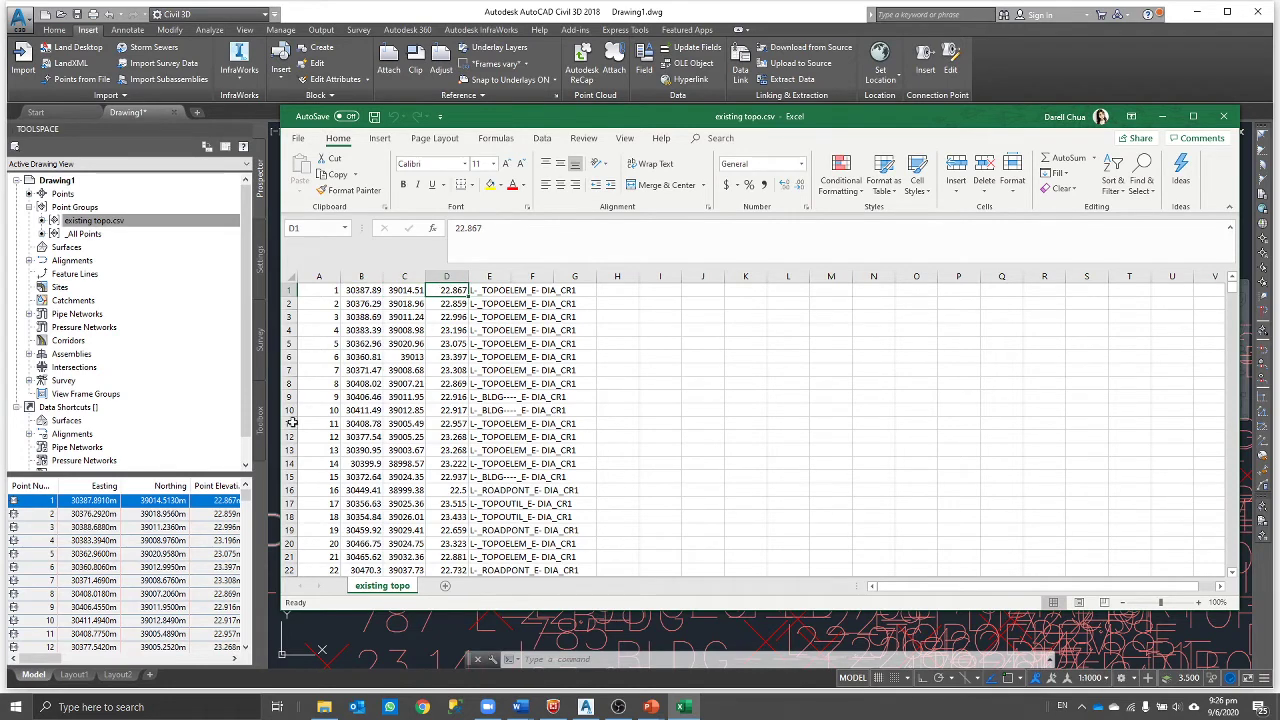
Step: Compare the raw descriptions in the Civil 3D point list with column E of existing topo.csv, fitting that column to its contents
left_click_drag(40, 659, 82, 657)
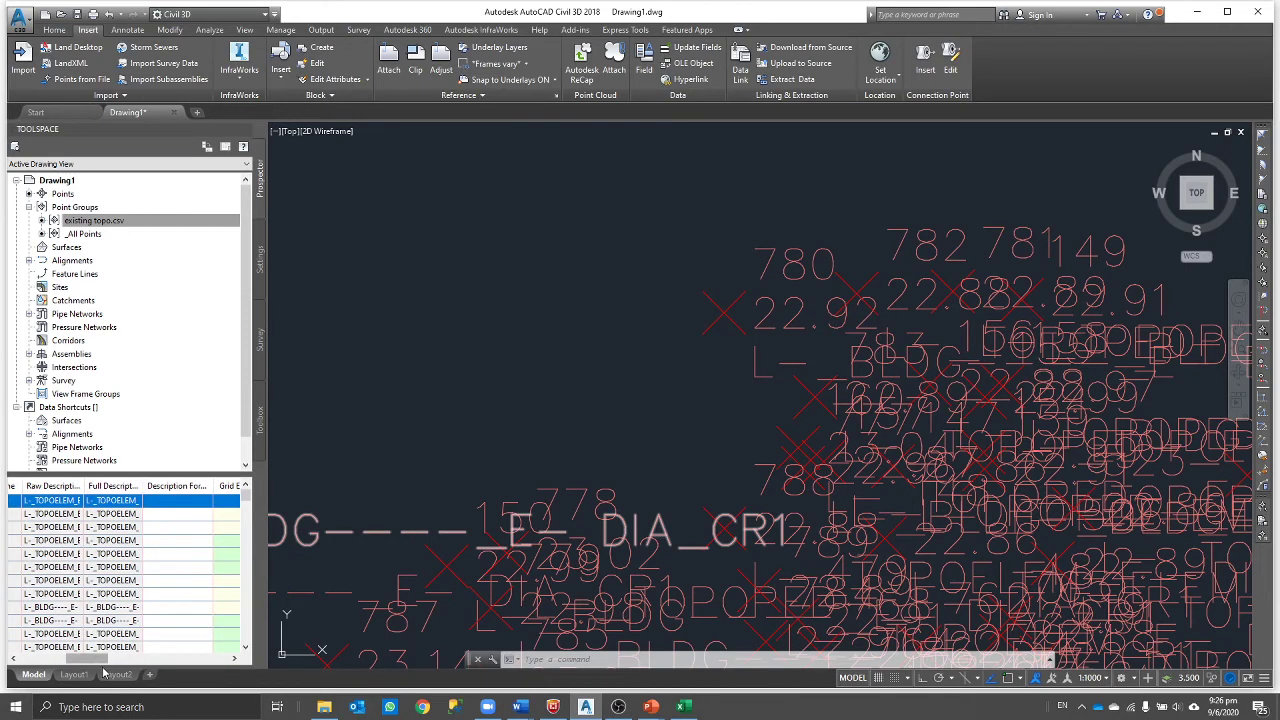
left_click_drag(95, 659, 50, 659)
key("alt+Tab")
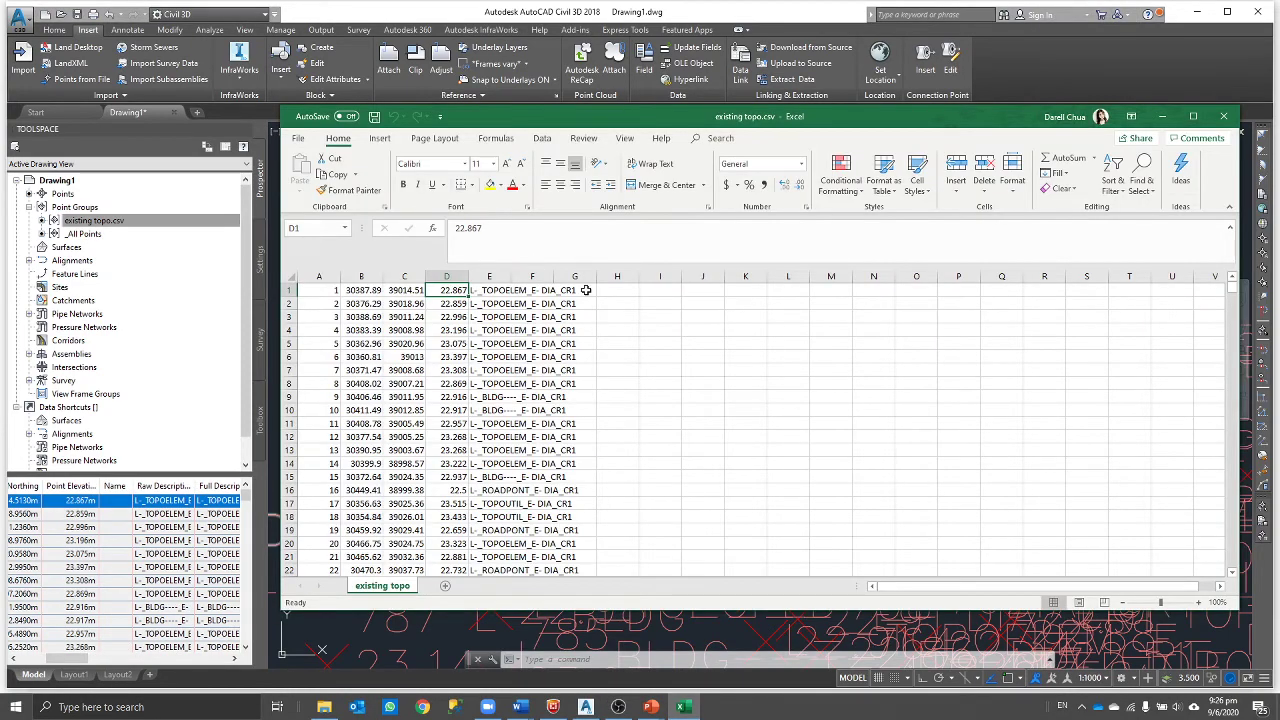
left_click(516, 302)
double_click(510, 276)
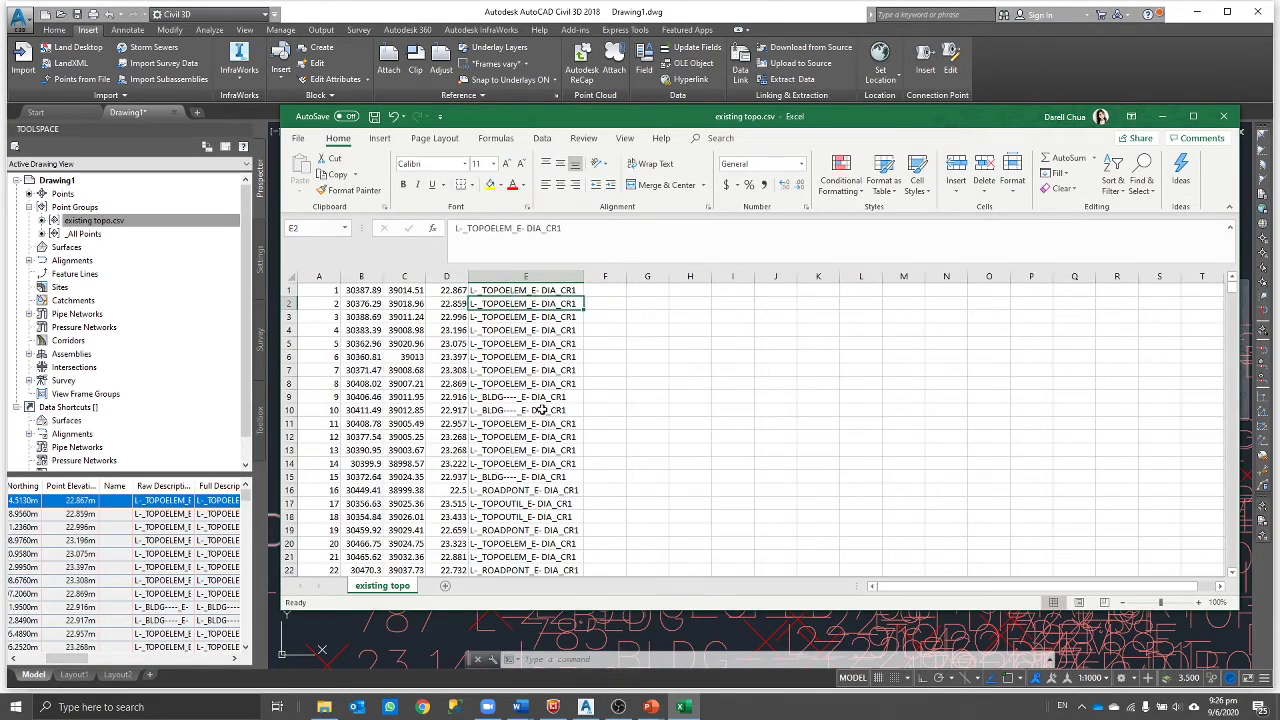
scroll(557, 343, "down", 20)
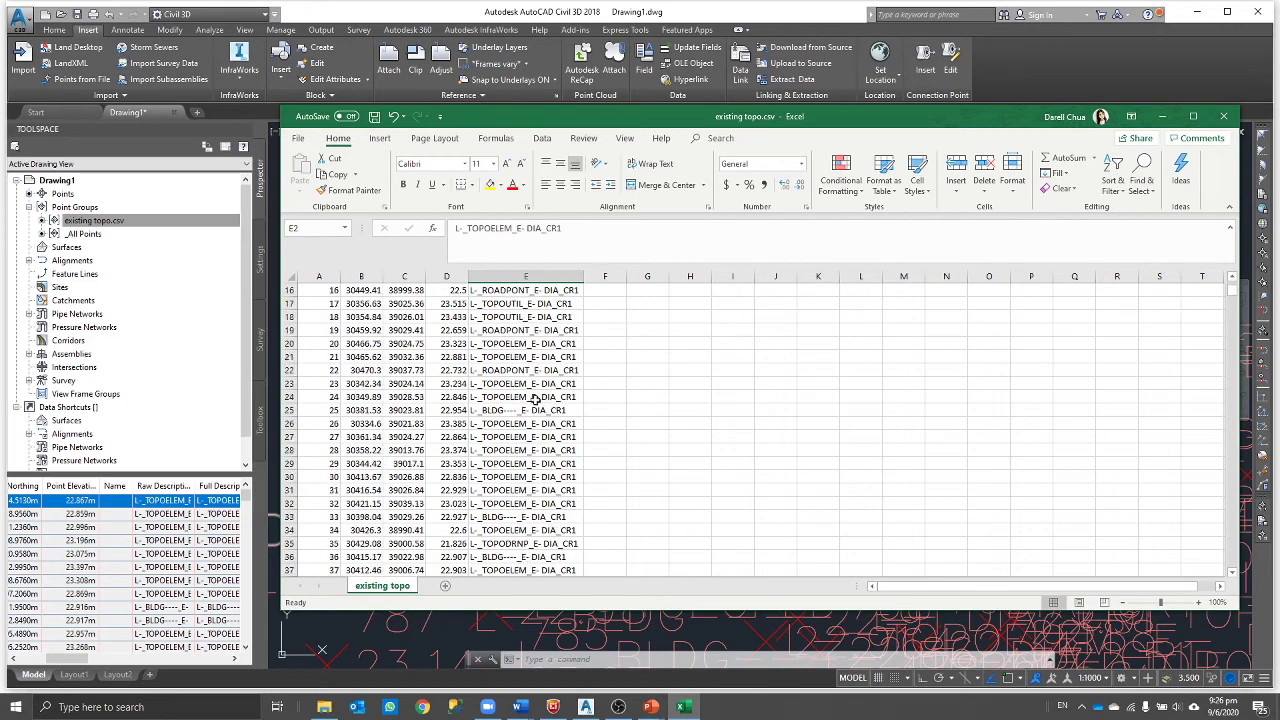
Step: Minimize the Excel window to return to the Civil 3D drawing
left_click(1162, 116)
right_click(613, 235)
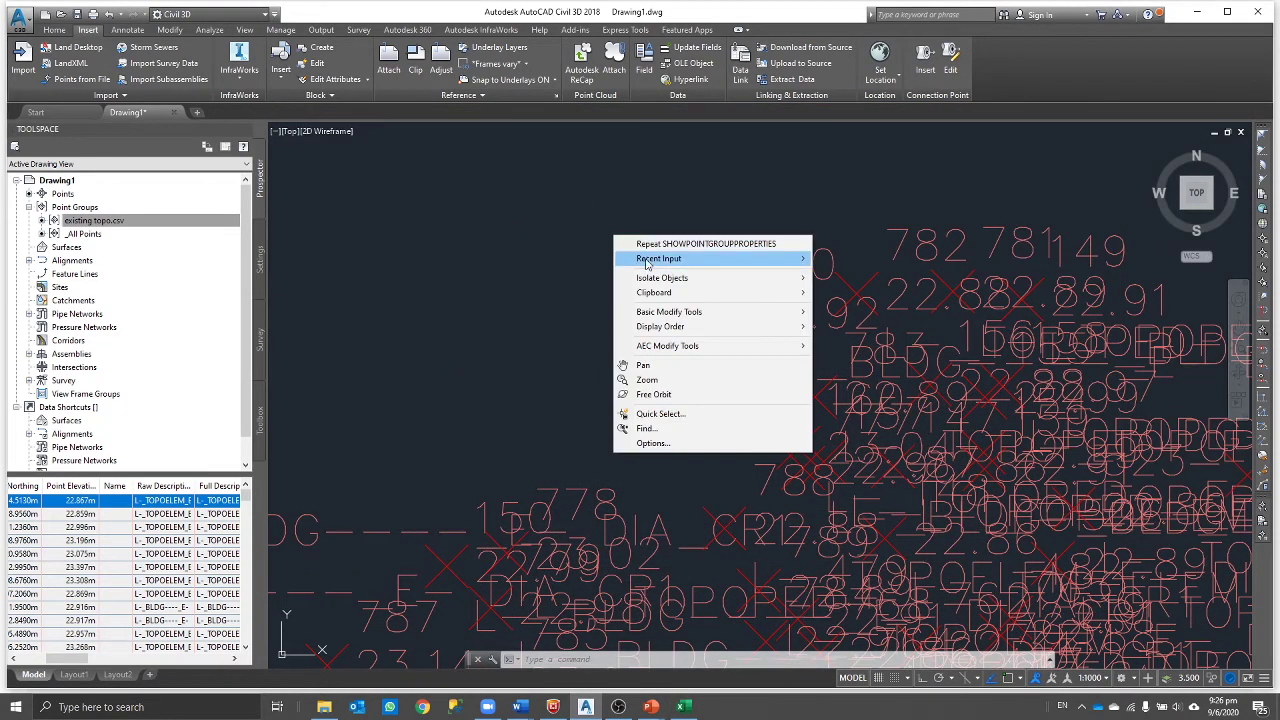
left_click(468, 266)
left_click(491, 143)
left_click(452, 316)
left_click(595, 273)
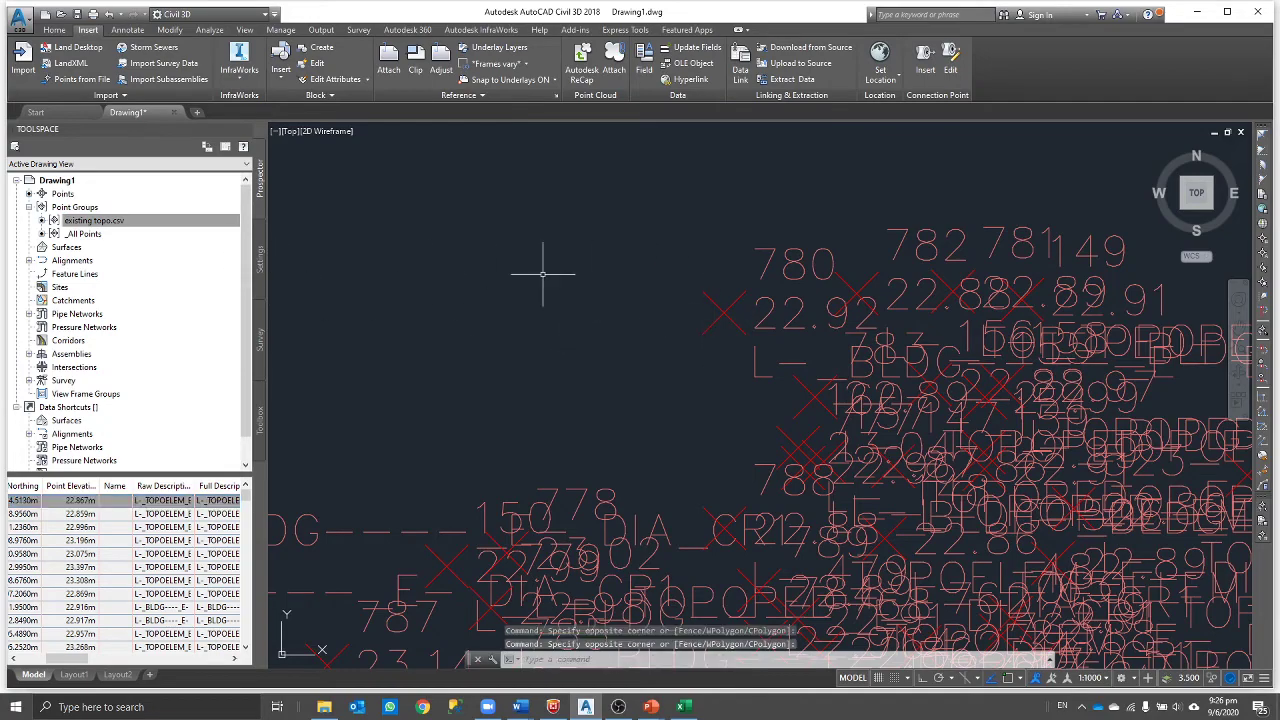
Step: Select point 151 in the drawing and open the properties of its point group
scroll(729, 323, "down", 6)
scroll(675, 355, "up", 3)
scroll(640, 355, "down", 5)
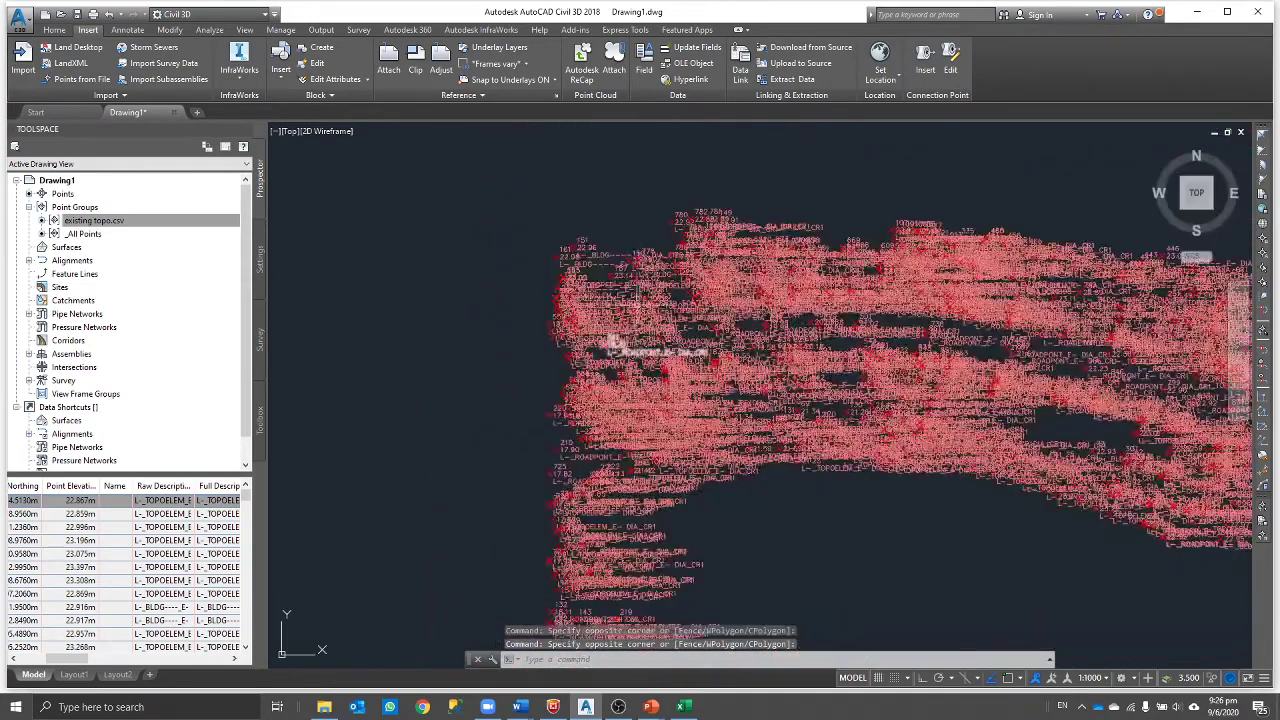
scroll(644, 377, "up", 8)
left_click(712, 335)
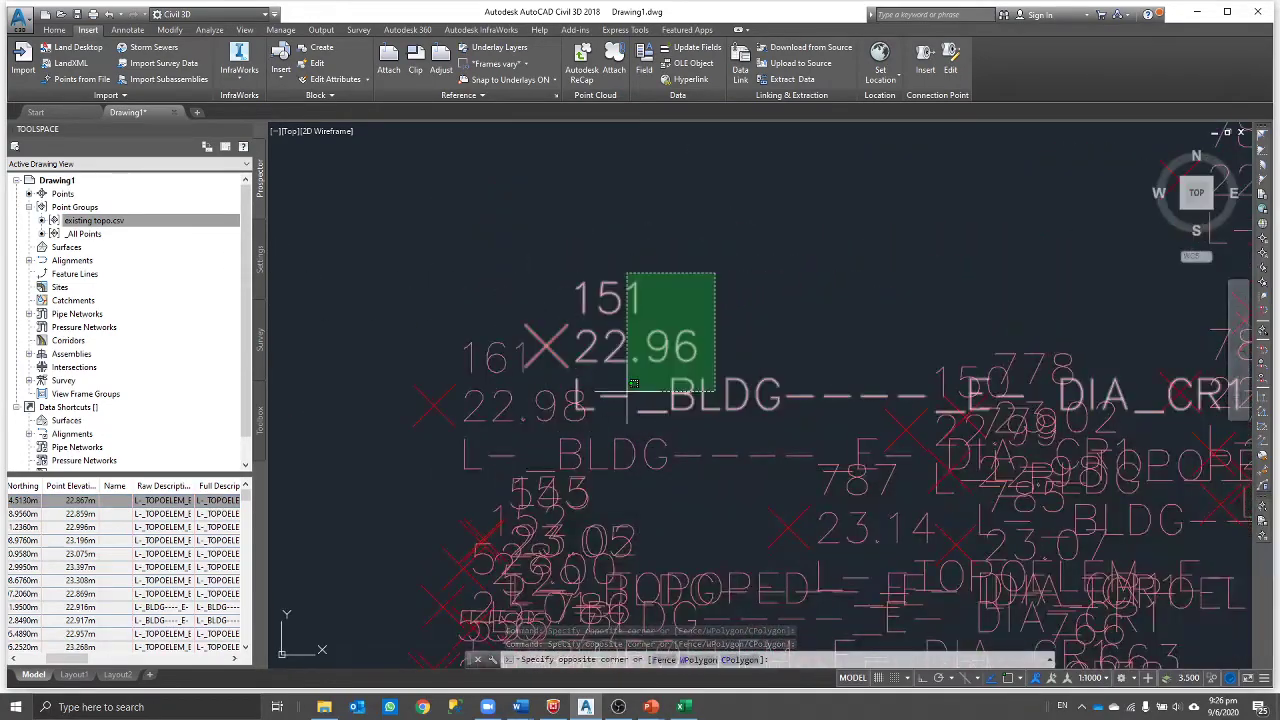
left_click(590, 285)
scroll(600, 425, "down", 3)
scroll(608, 437, "up", 3)
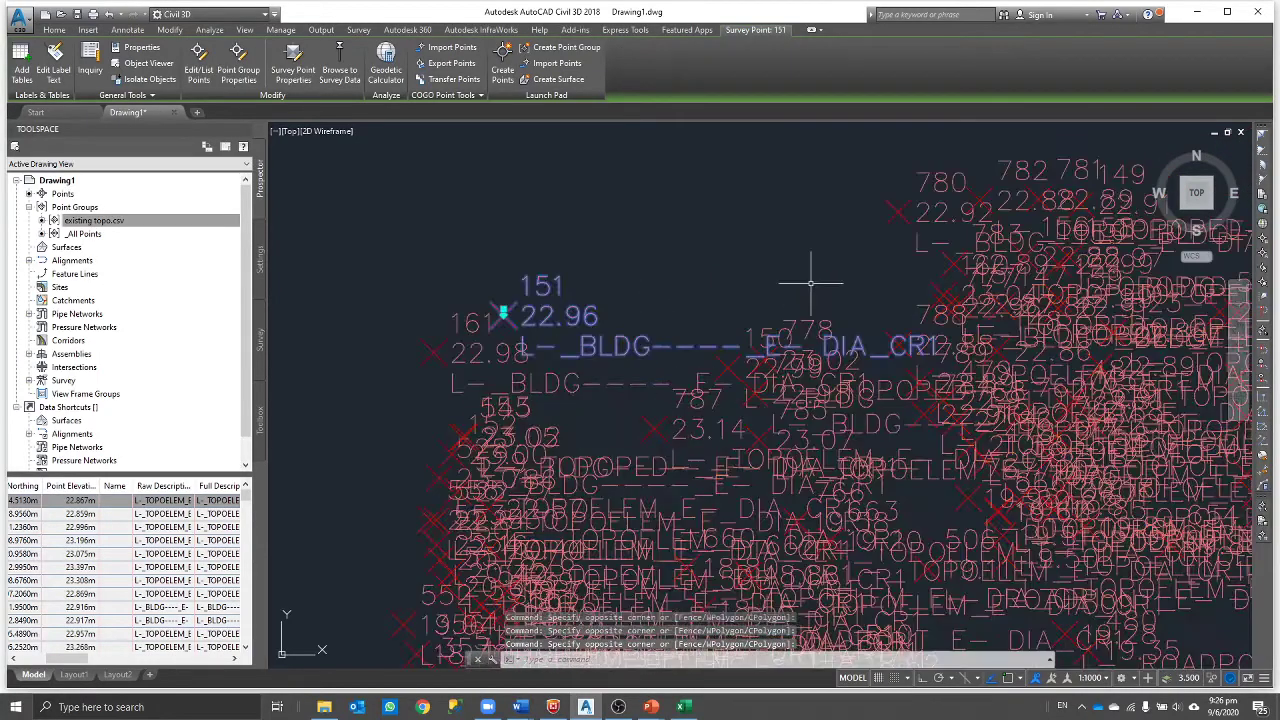
right_click(540, 214)
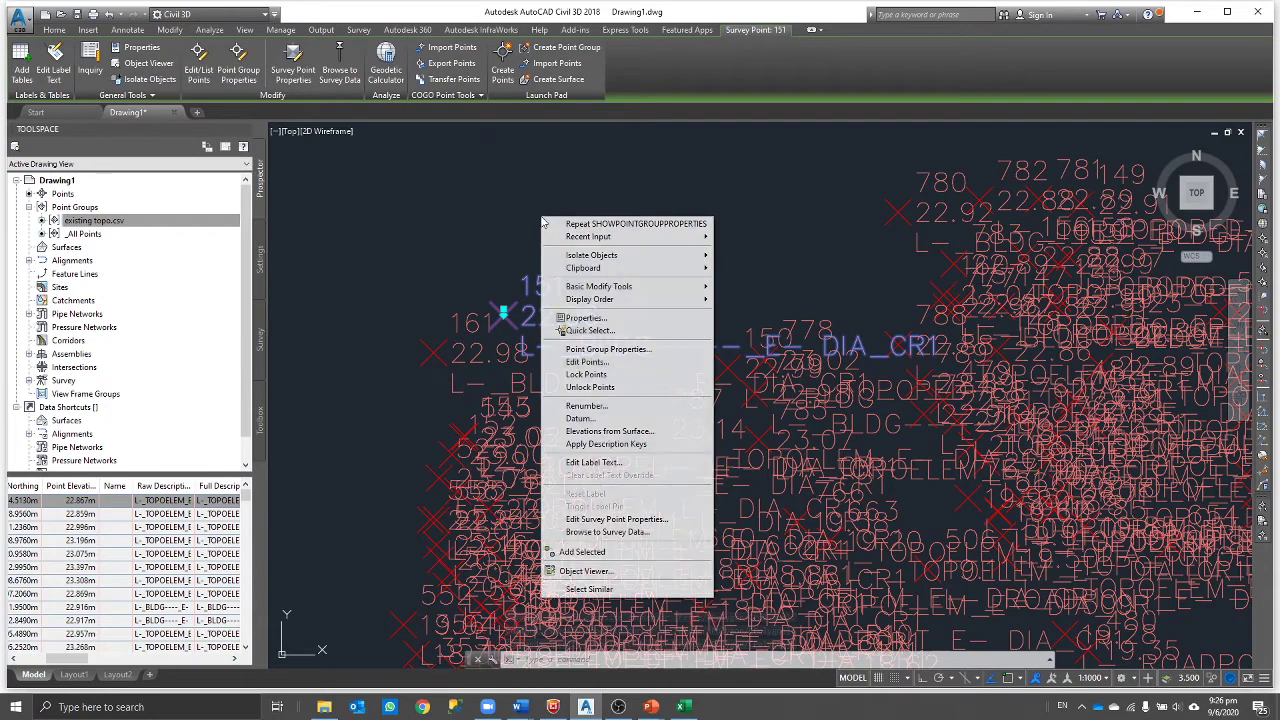
left_click(650, 352)
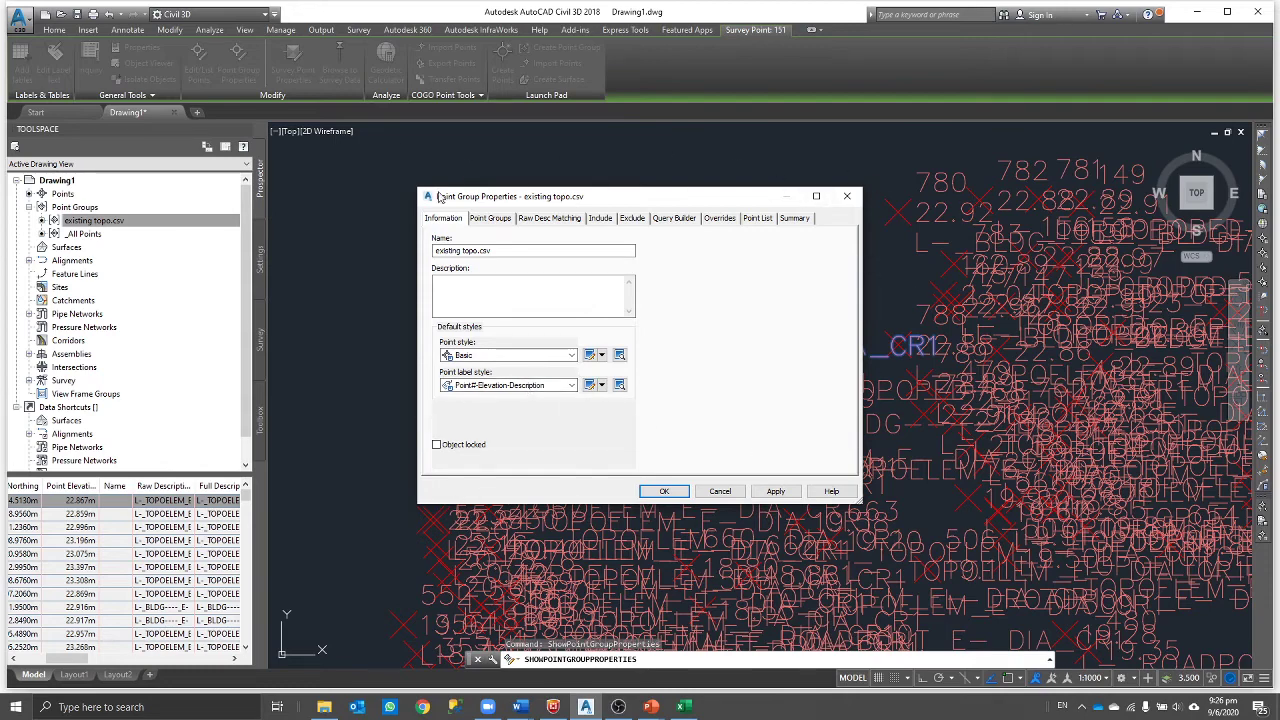
Step: Set the point label style of the existing topo.csv point group to <none> and confirm the change
left_click_drag(467, 200, 518, 313)
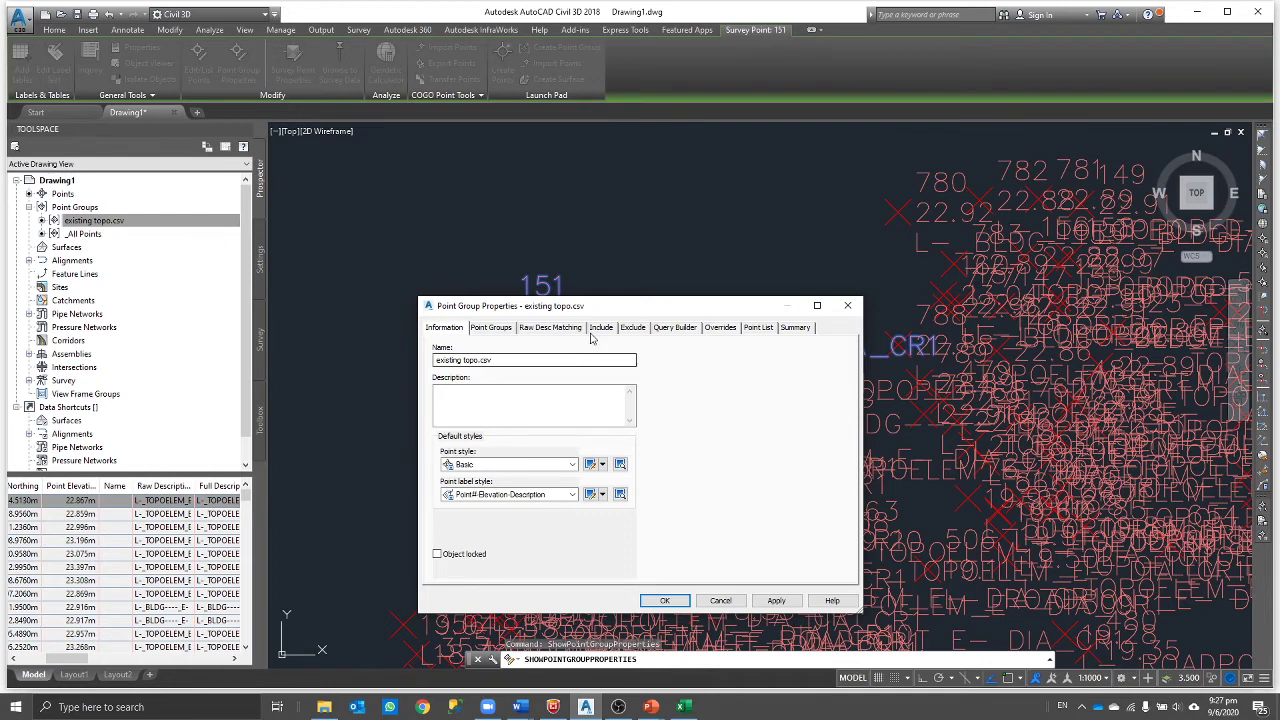
left_click_drag(590, 306, 742, 213)
left_click(655, 402)
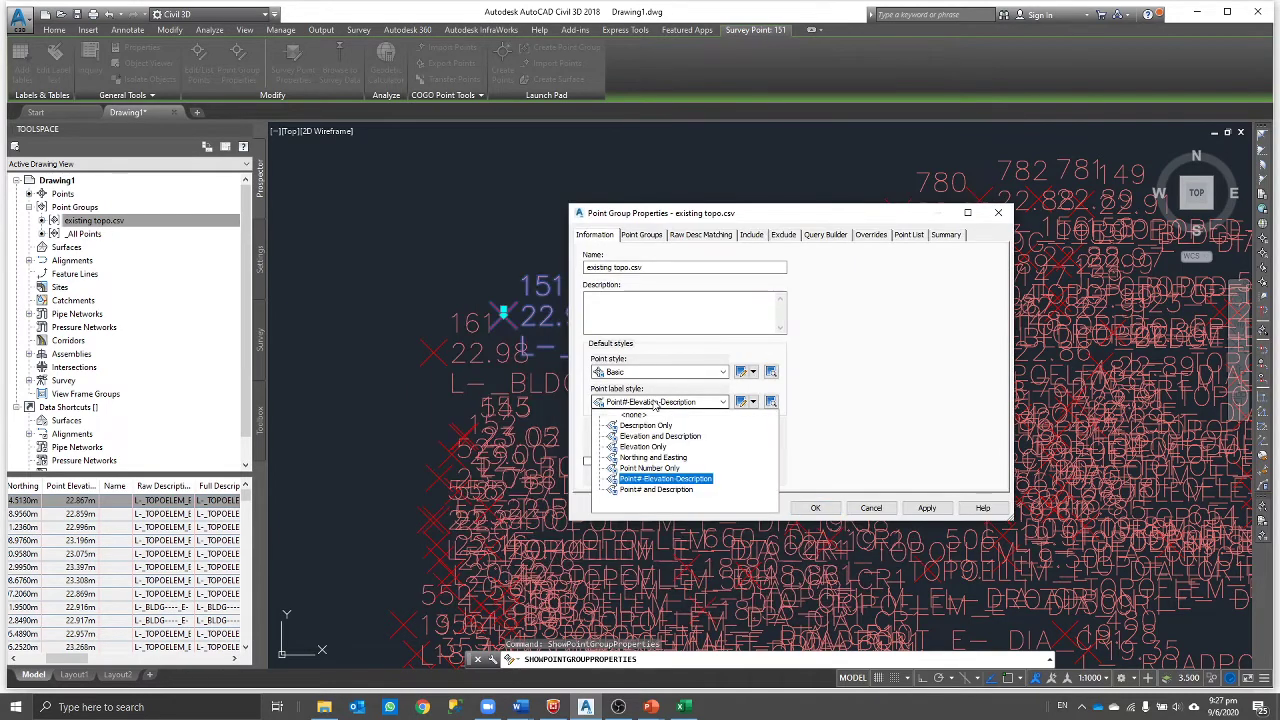
left_click(636, 416)
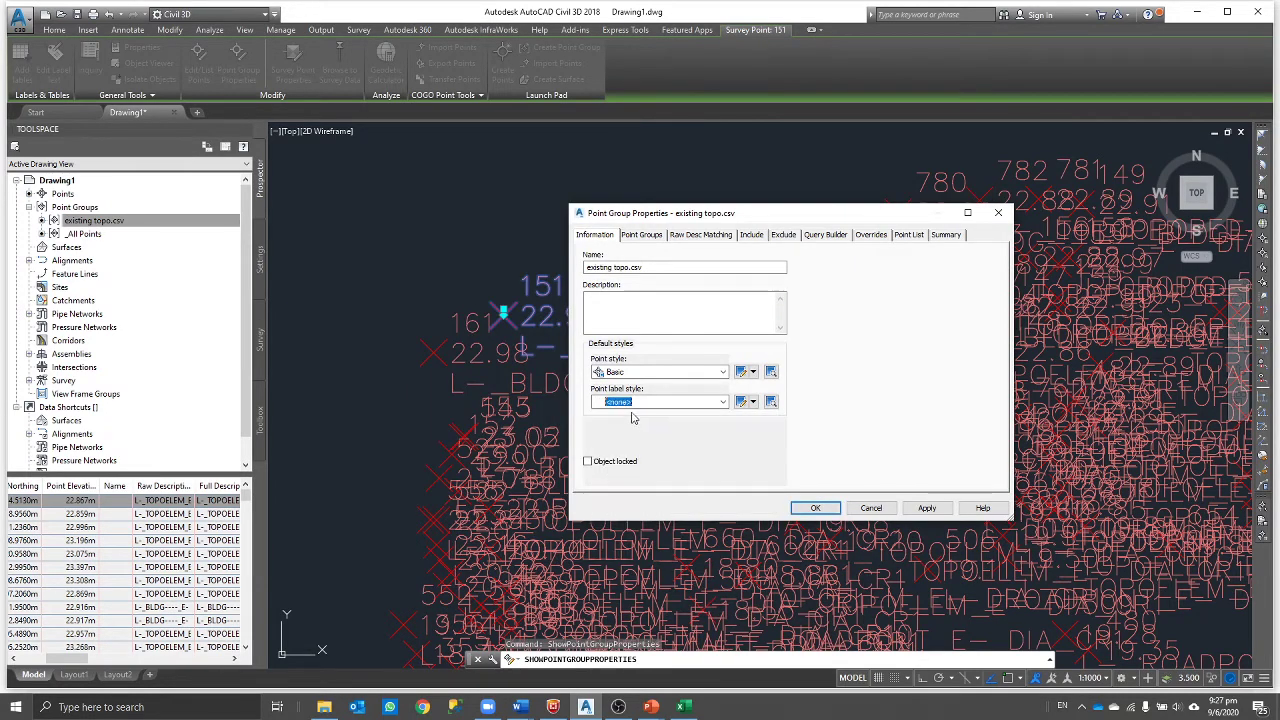
left_click(826, 507)
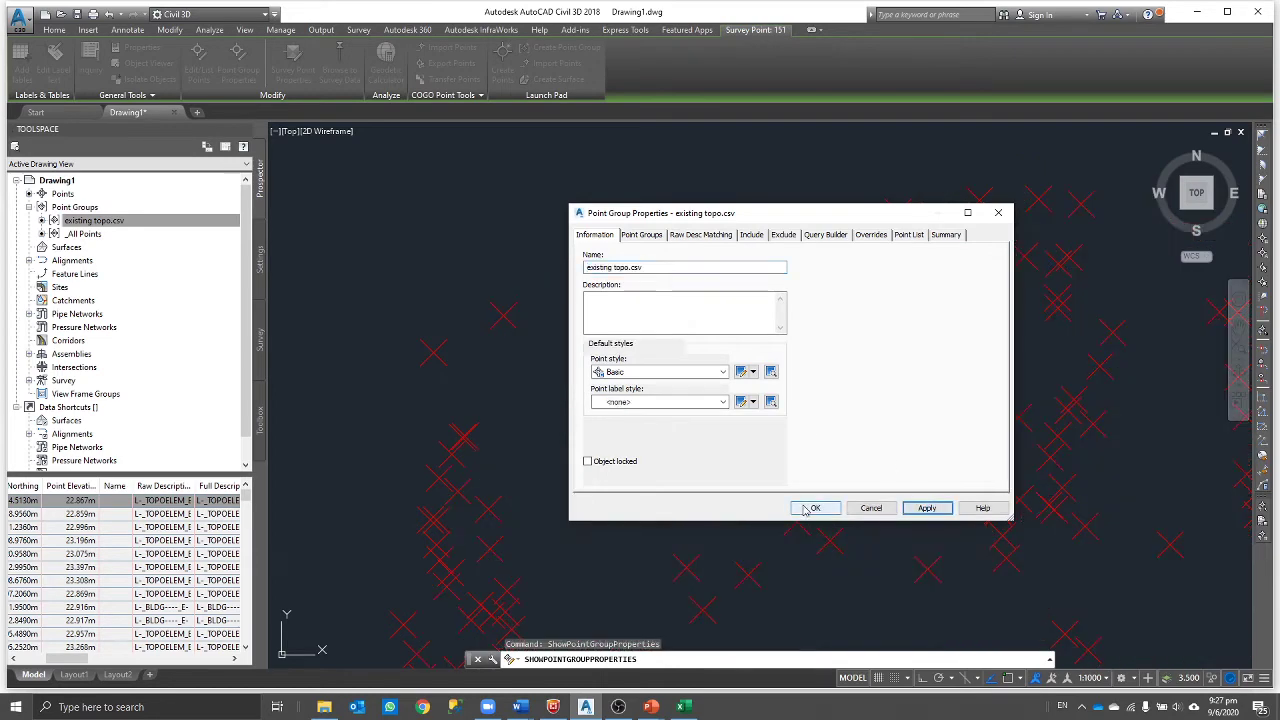
left_click(812, 508)
scroll(494, 257, "down", 5)
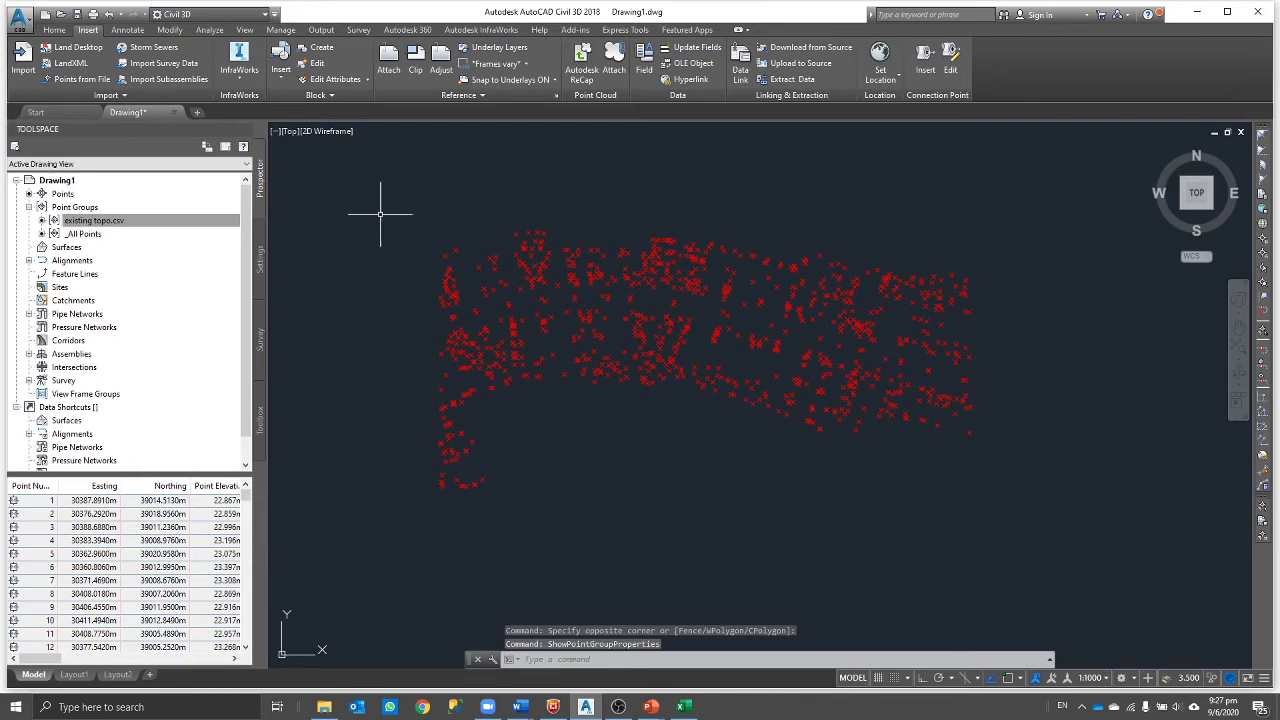
scroll(703, 257, "up", 5)
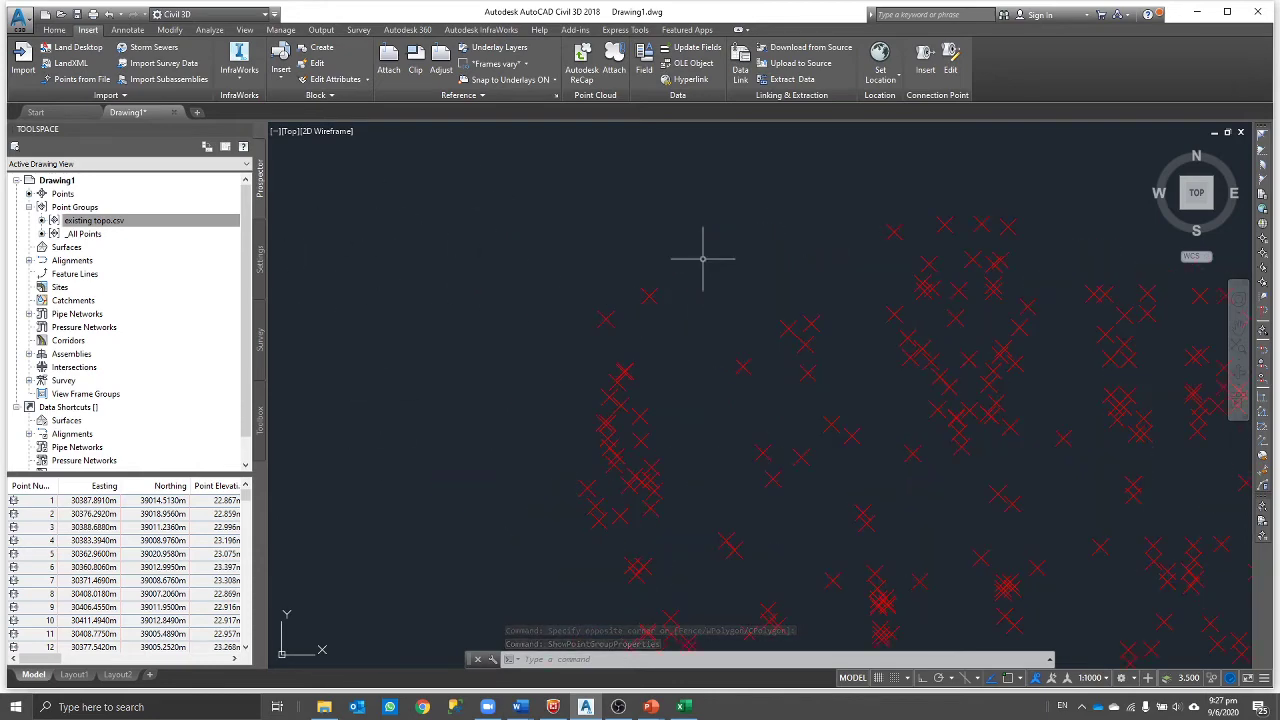
left_click(697, 254)
left_click(579, 327)
right_click(579, 329)
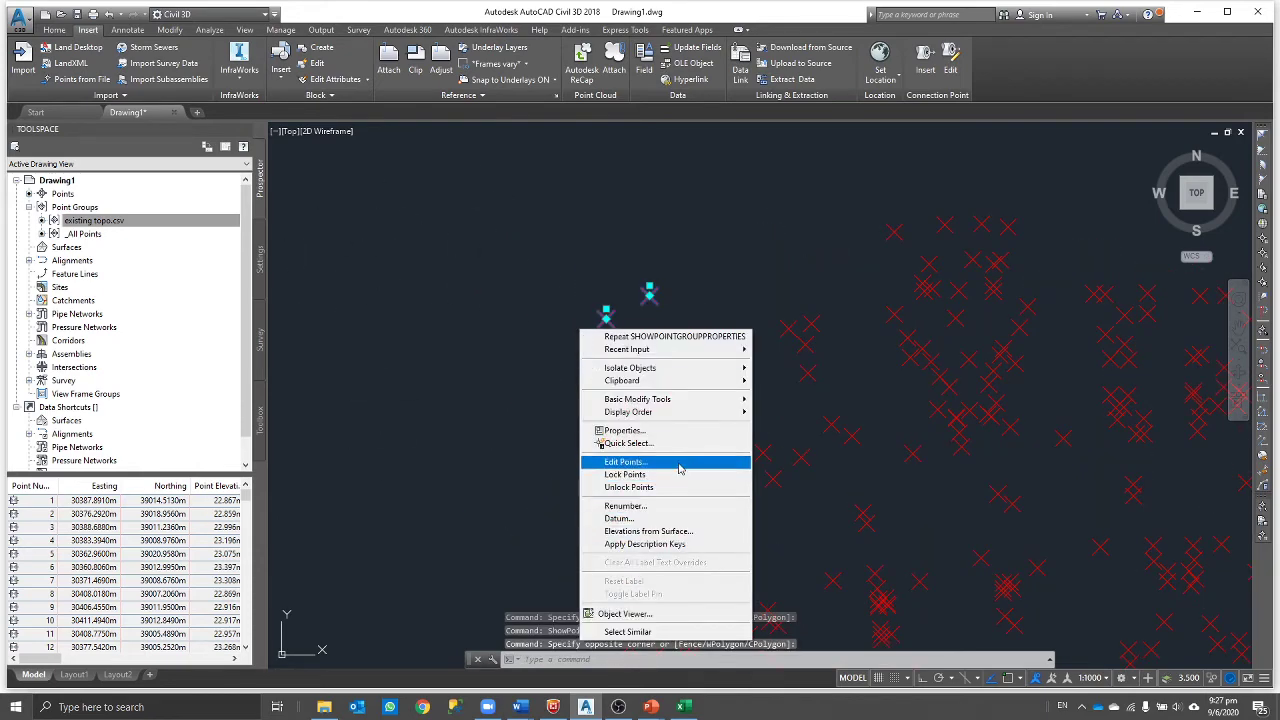
key("Escape")
key("Escape")
Step: Select only point 151 and reopen the properties of the existing topo.csv point group
left_click(649, 290)
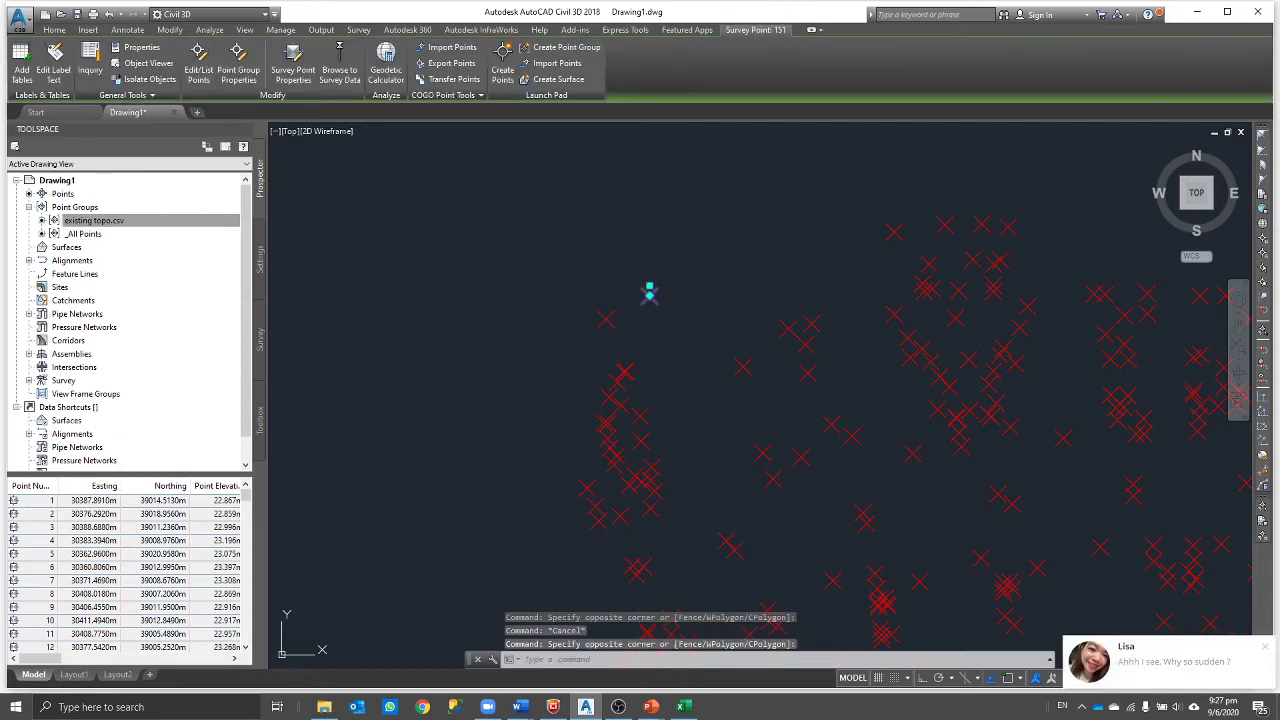
right_click(641, 322)
left_click(740, 424)
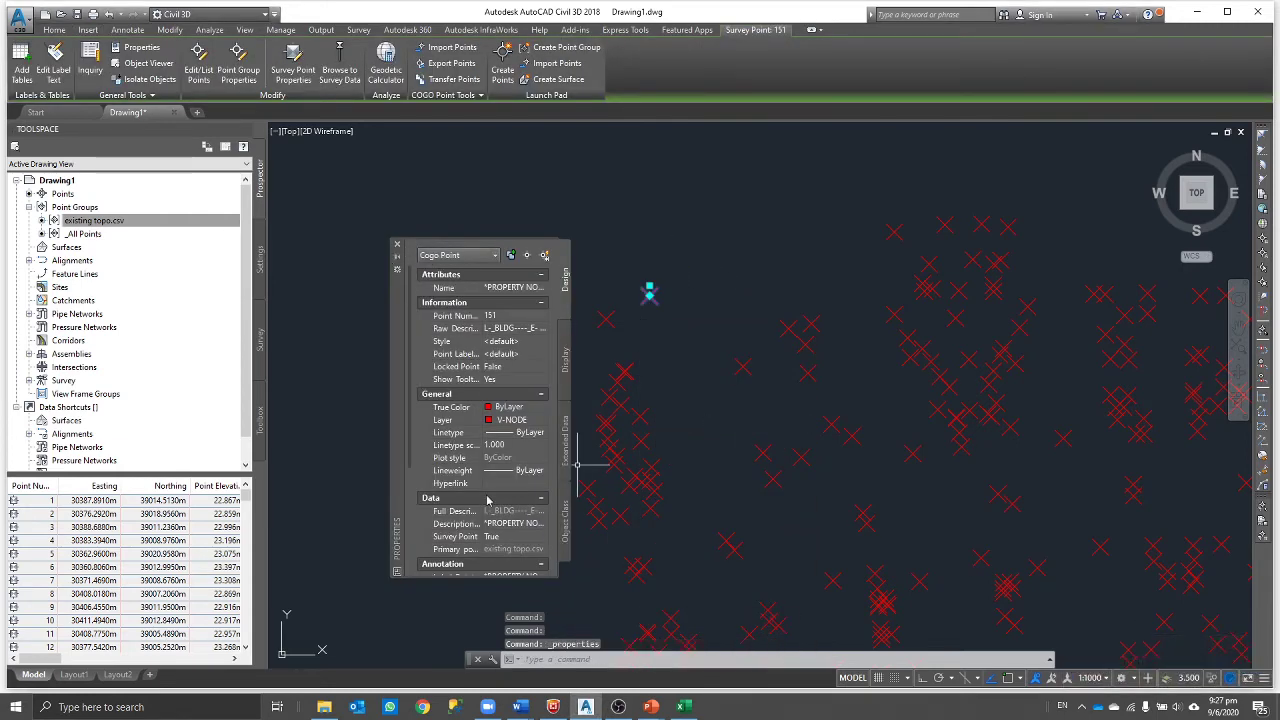
right_click(700, 272)
left_click(666, 382)
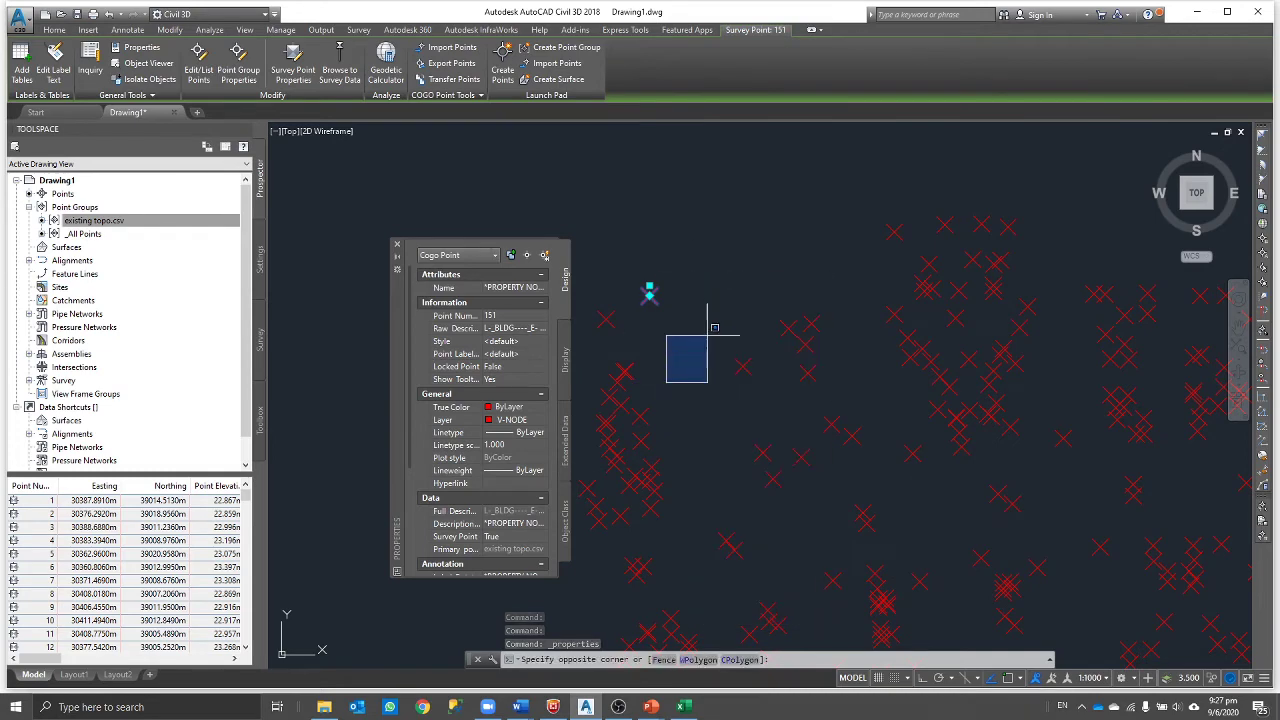
left_click(737, 306)
right_click(736, 272)
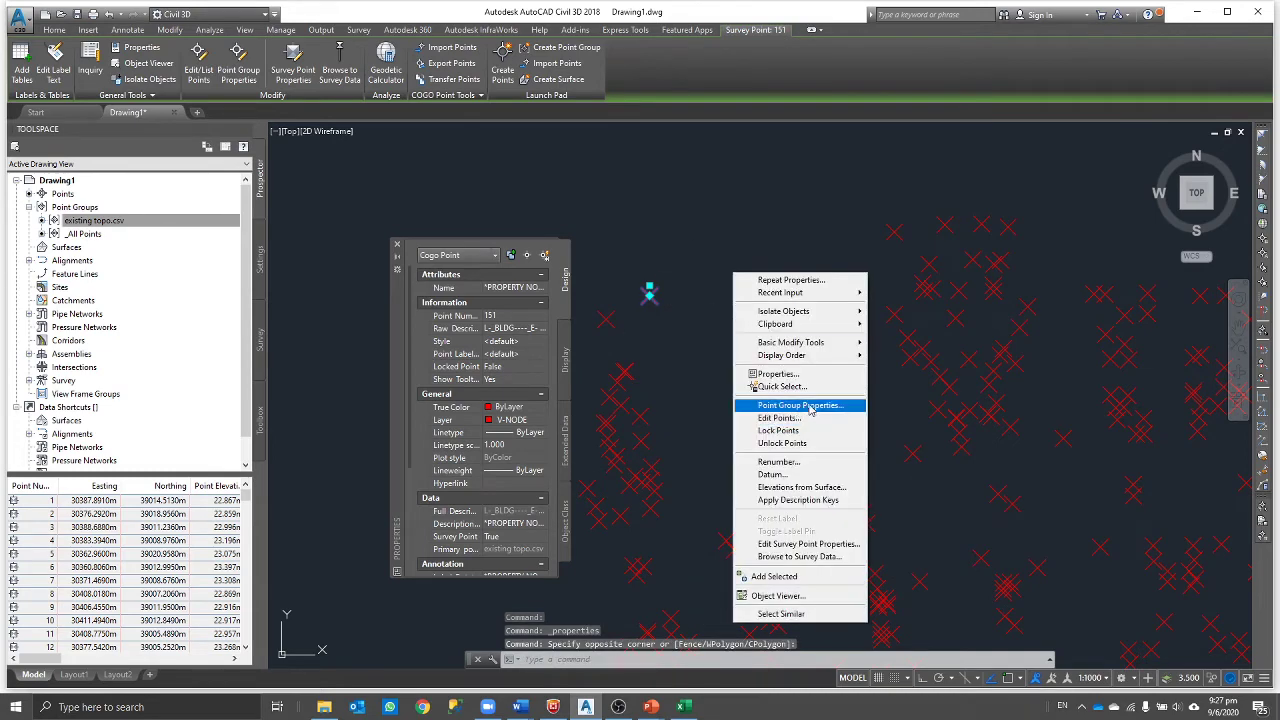
left_click(800, 405)
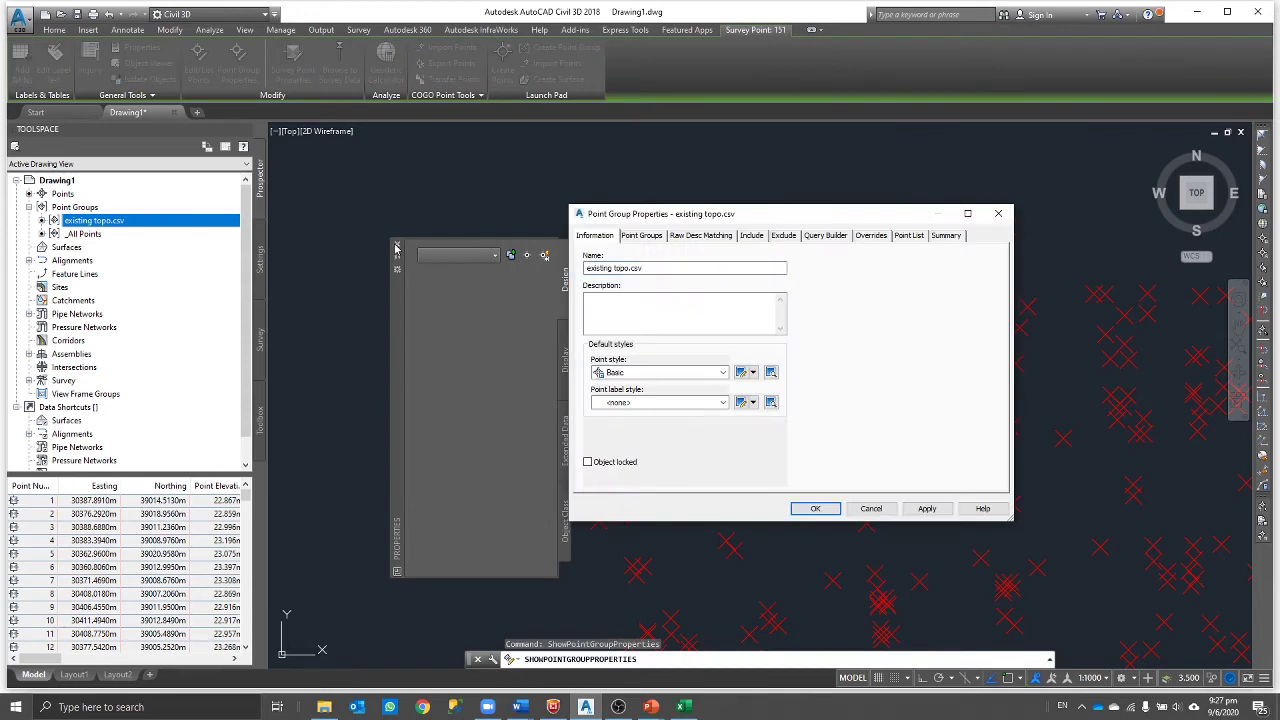
Step: Set the point style of the existing topo.csv group to Sanitary Sewer Manhole and apply it
left_click(697, 373)
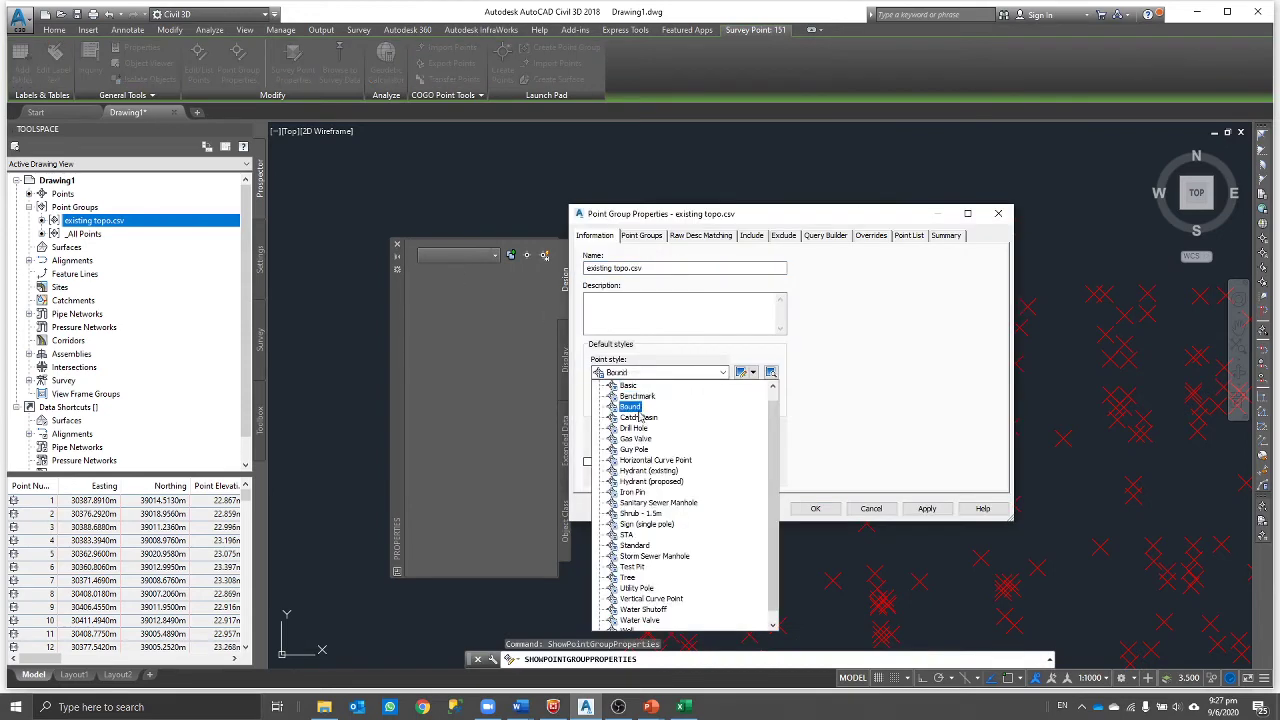
scroll(776, 590, "down", 1)
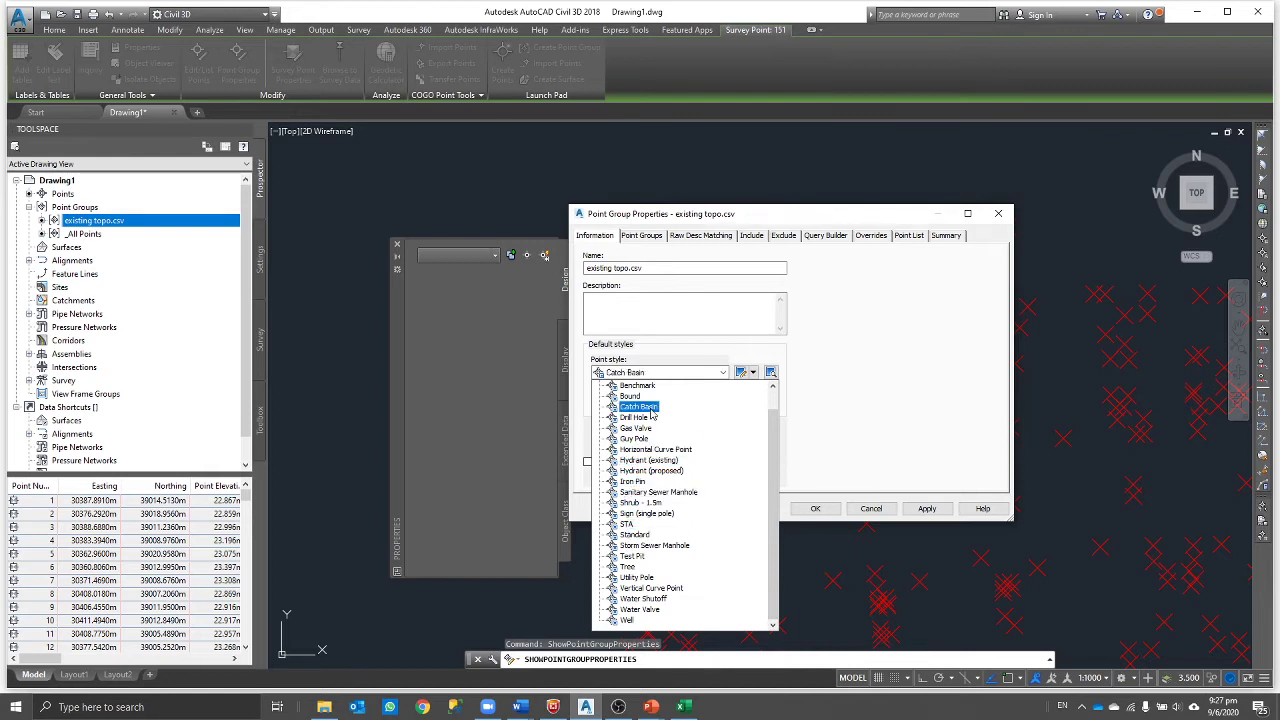
scroll(650, 480, "up", 1)
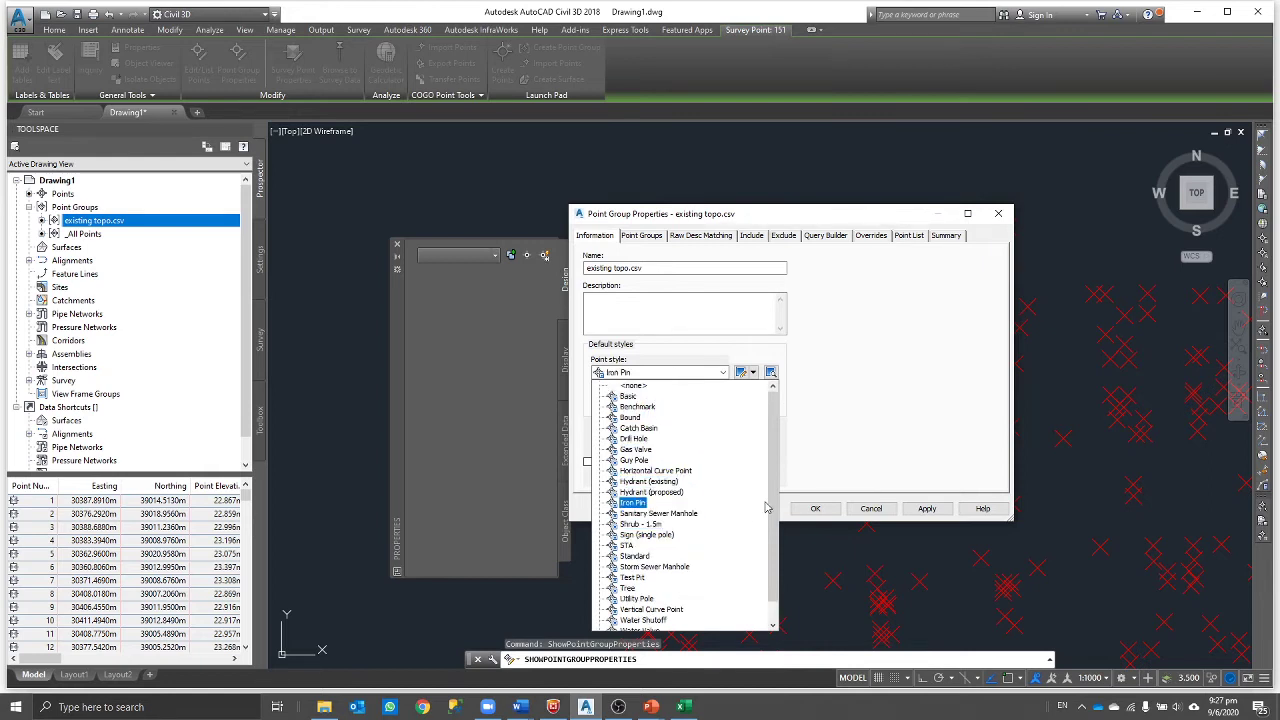
left_click_drag(777, 511, 782, 535)
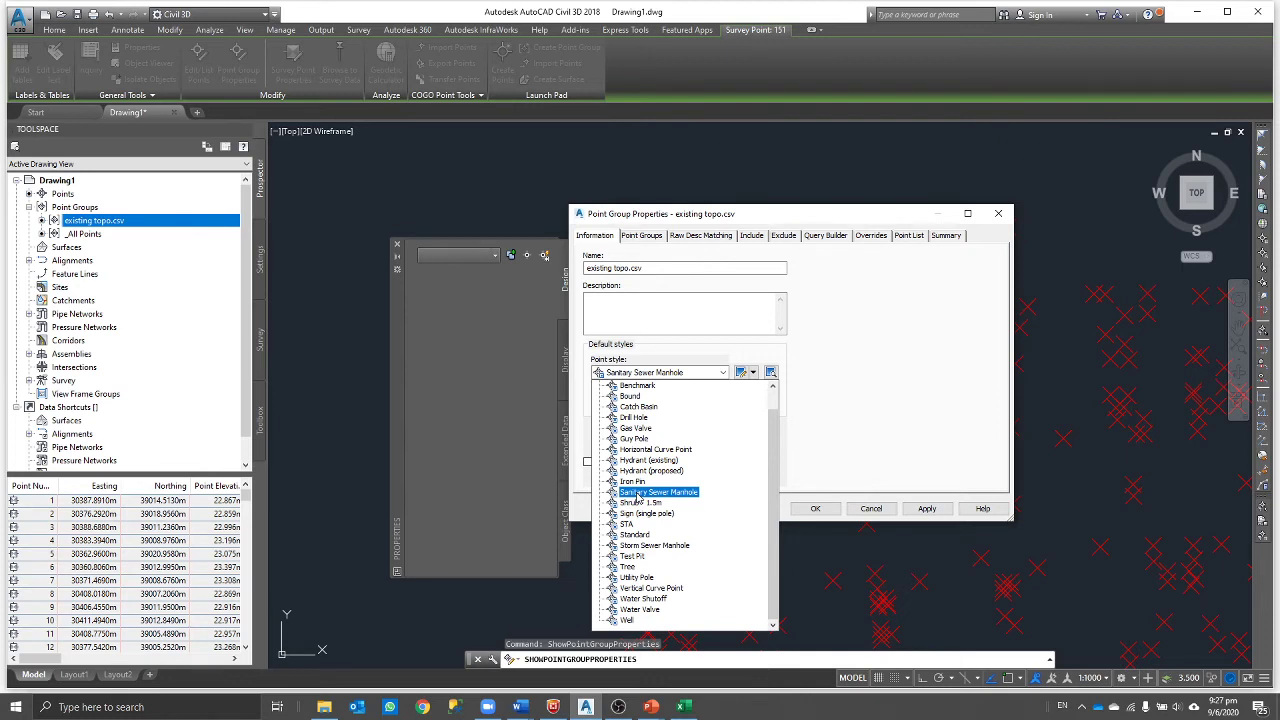
left_click(637, 493)
left_click(927, 508)
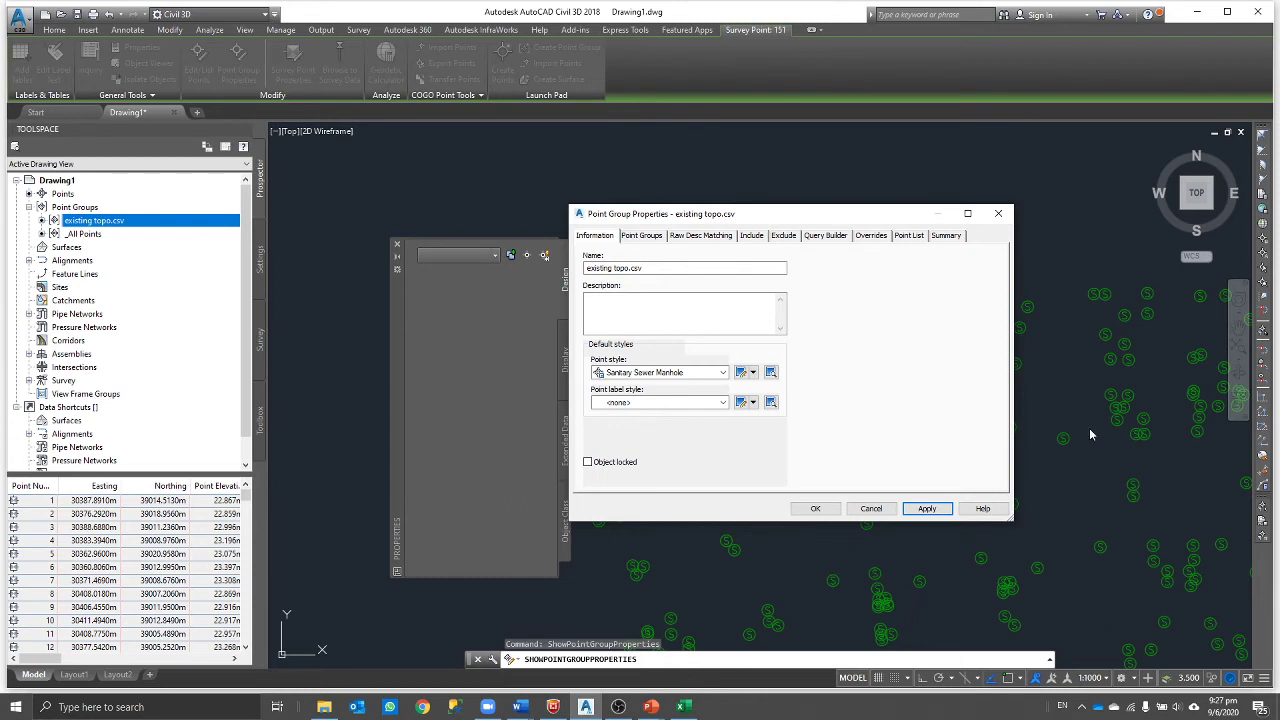
Step: Set the point style of the existing topo.csv group to <none> and apply it
left_click(672, 372)
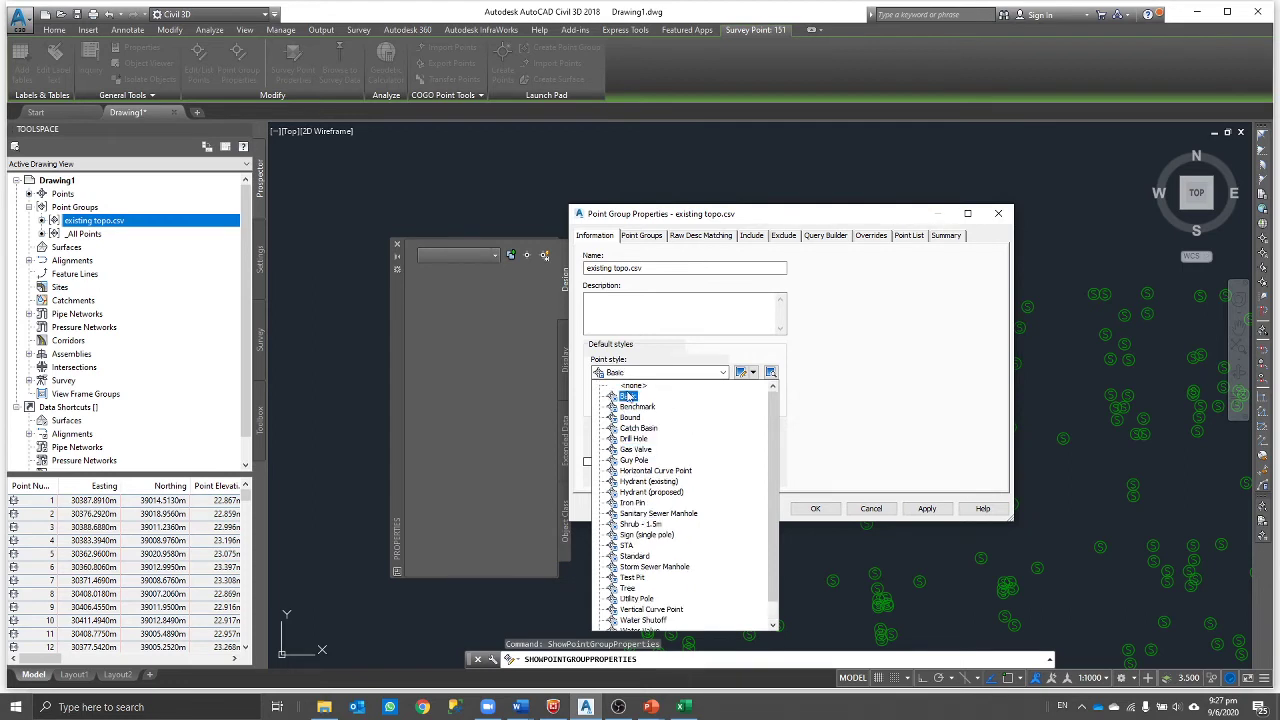
left_click(645, 398)
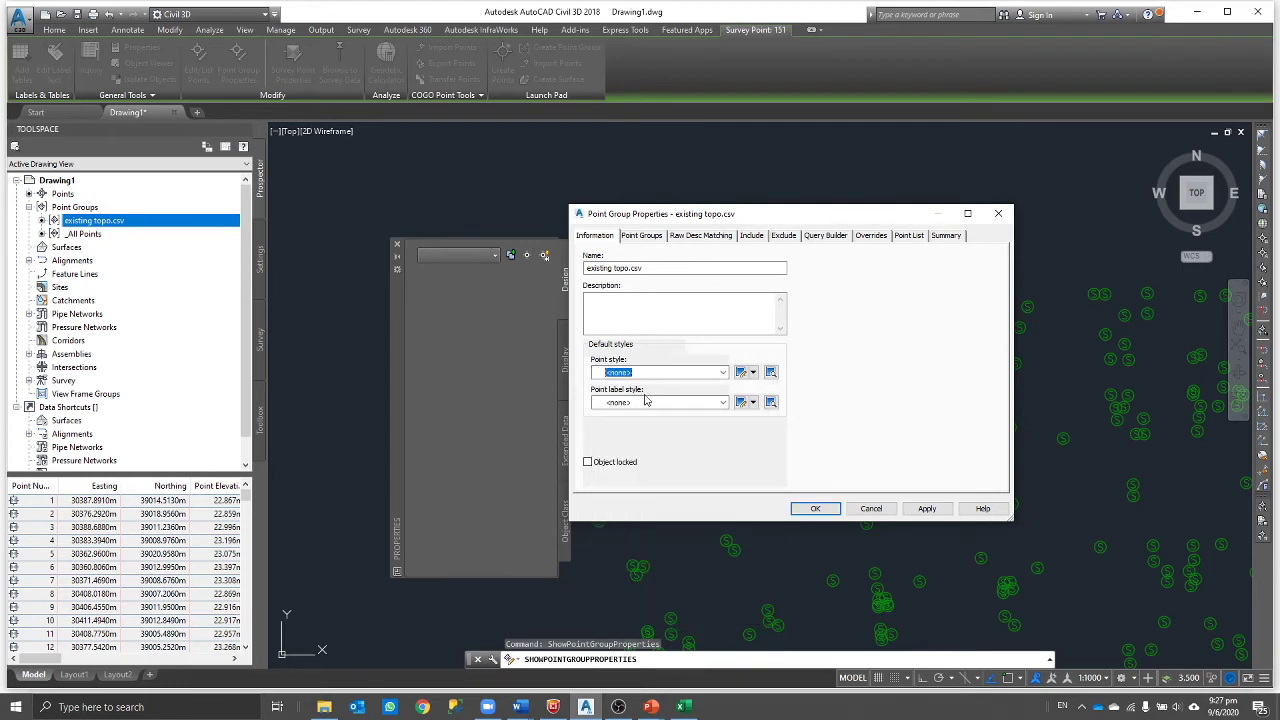
left_click(922, 510)
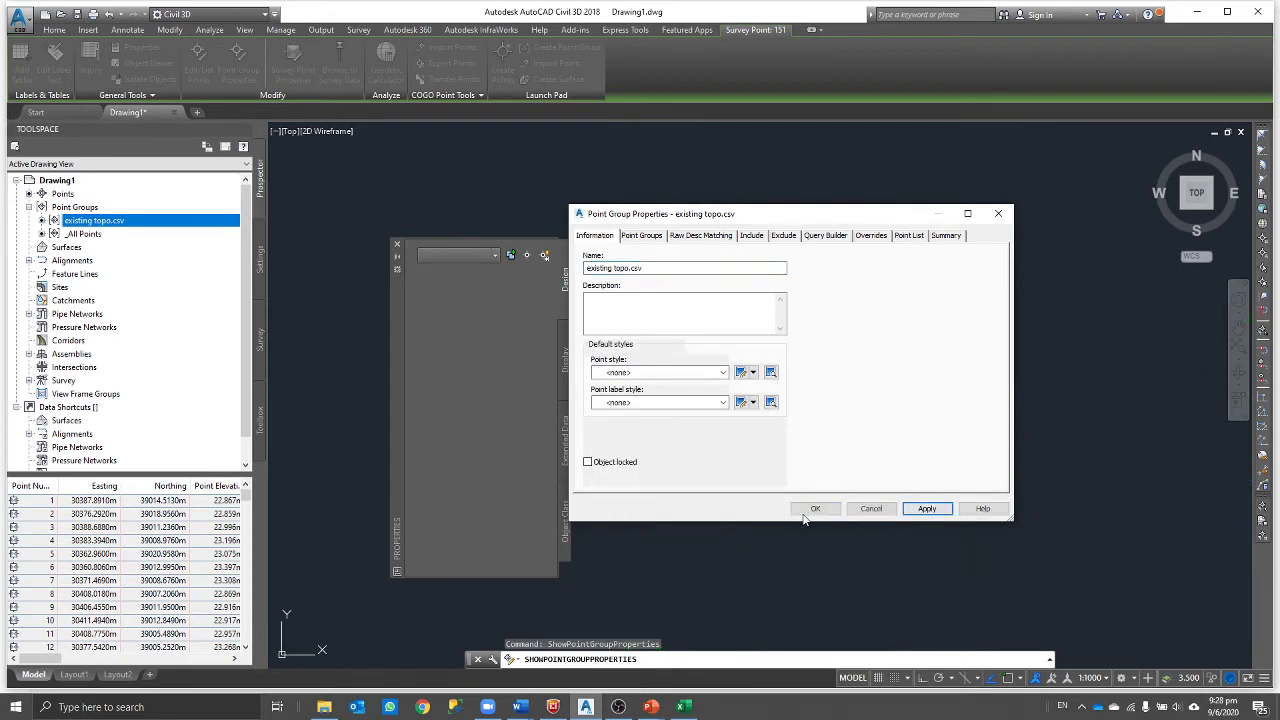
Step: Set the group's point style to Basic, confirm the point group properties and close the Properties palette
left_click(682, 374)
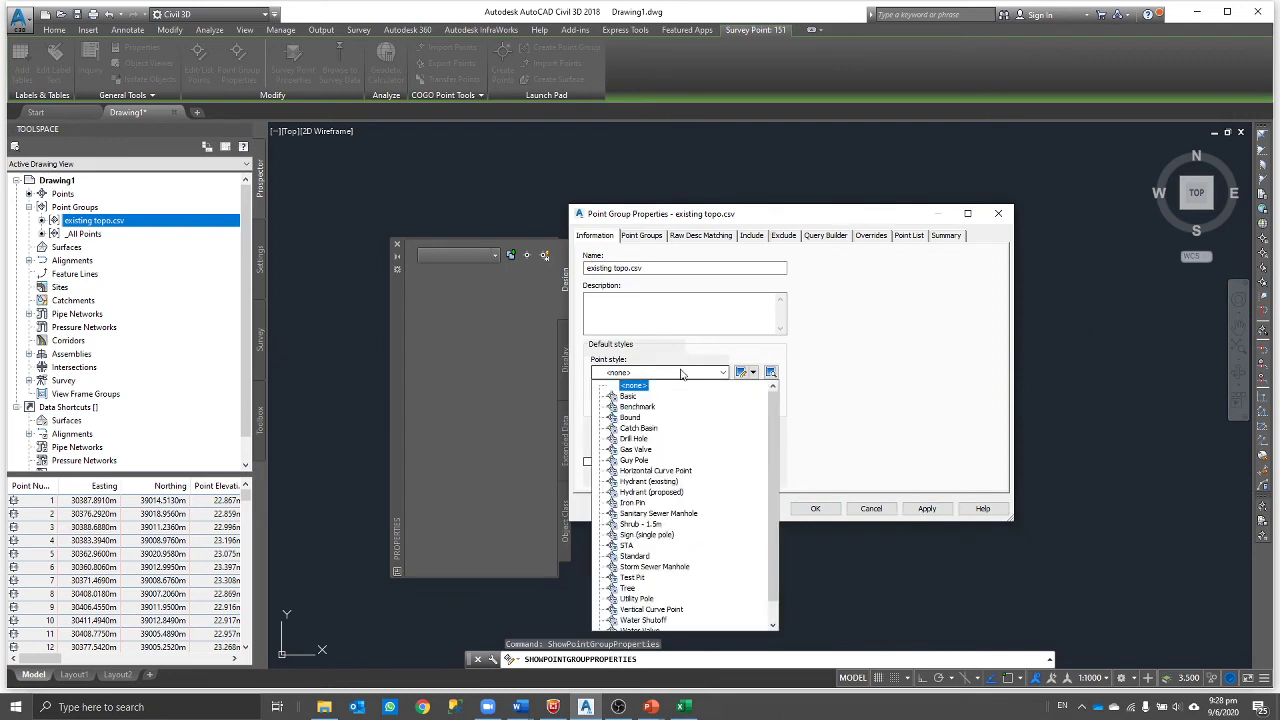
left_click(630, 396)
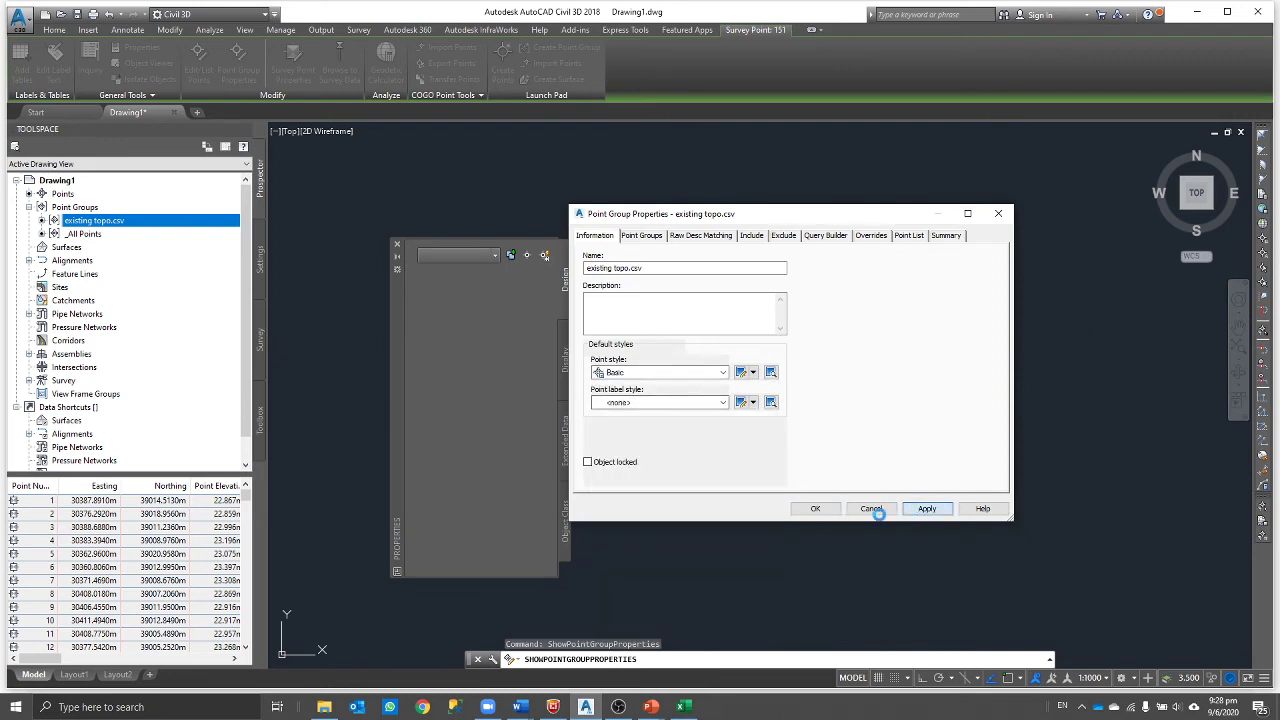
left_click(816, 509)
scroll(686, 286, "up", 3)
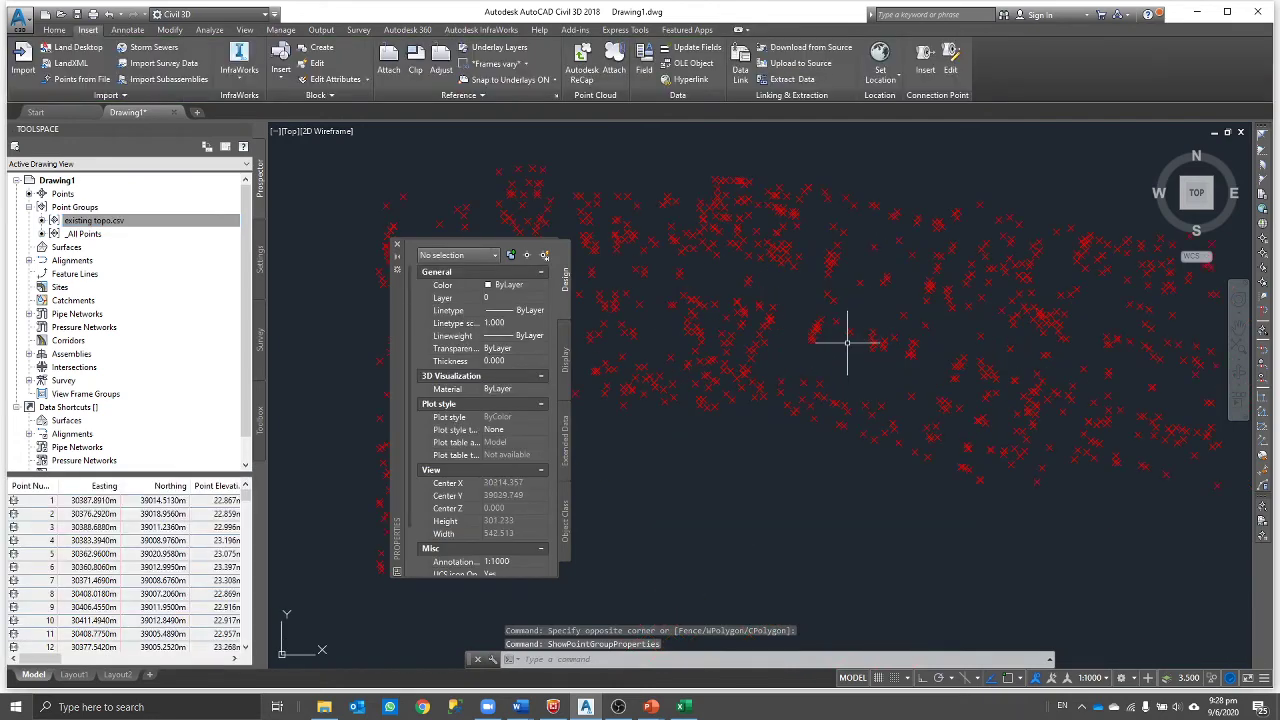
left_click(397, 245)
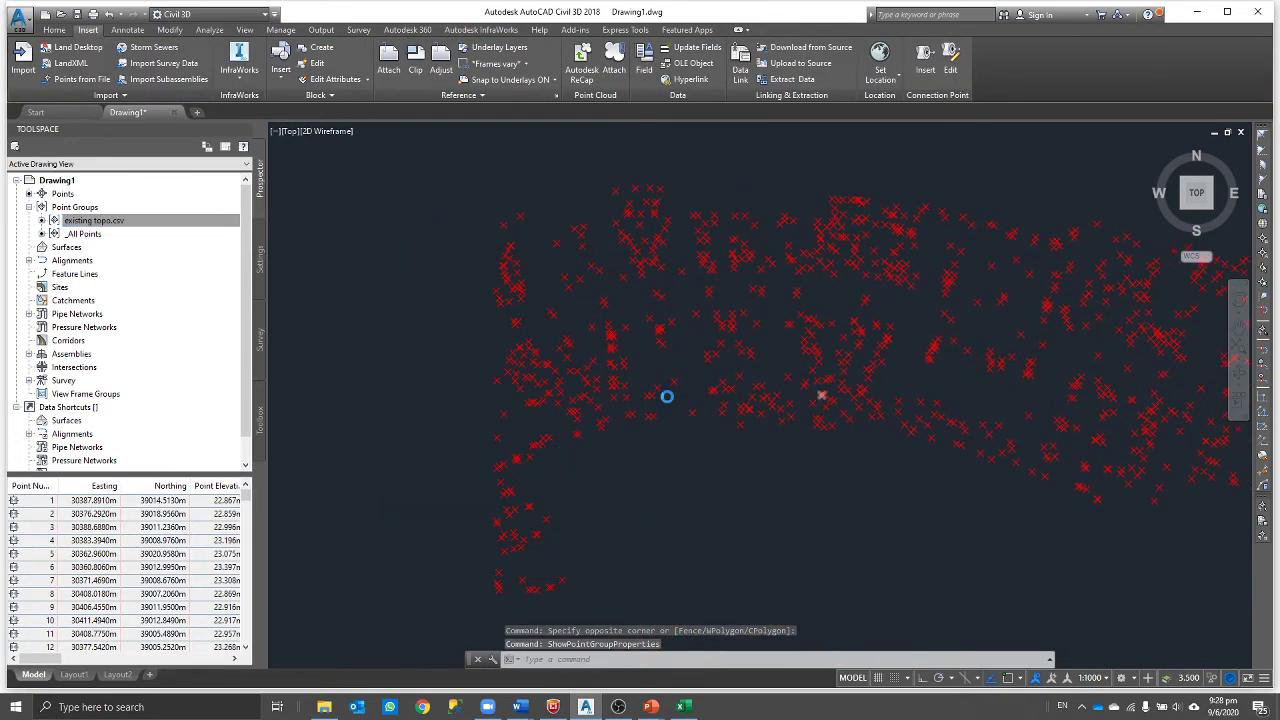
scroll(786, 398, "down", 4)
scroll(829, 429, "up", 5)
scroll(863, 466, "down", 3)
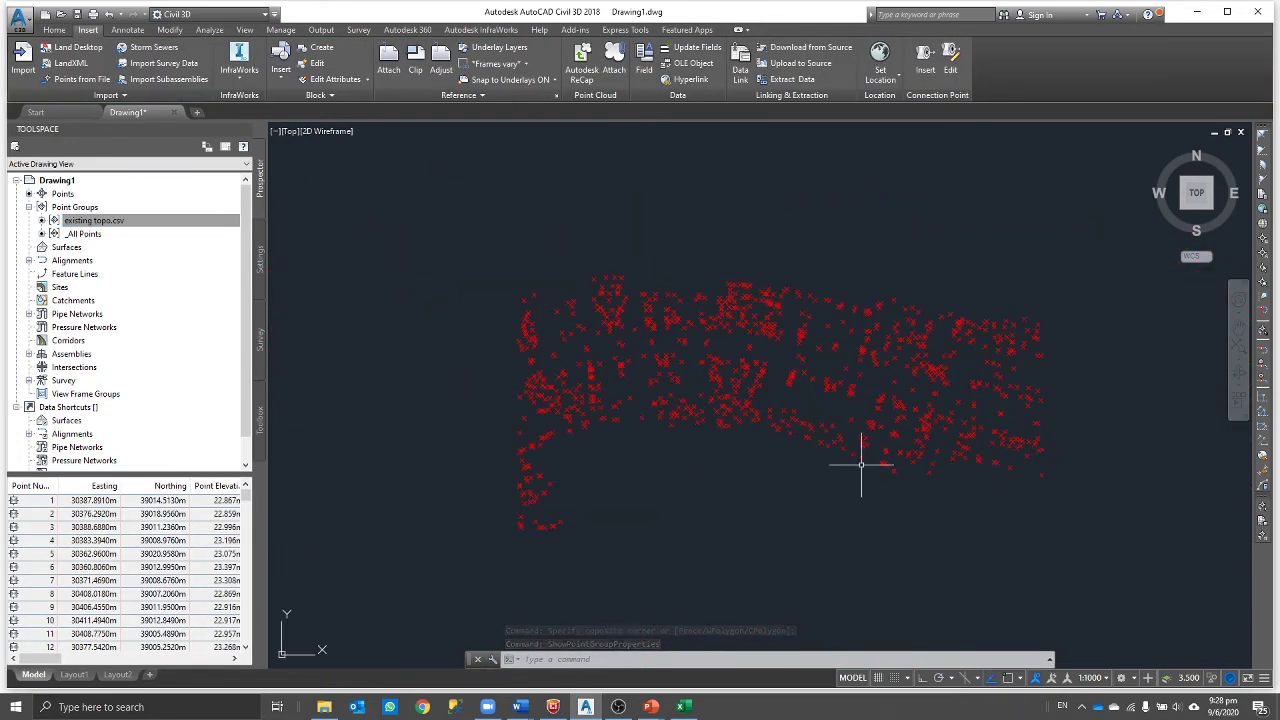
middle_click_drag(897, 496, 840, 460)
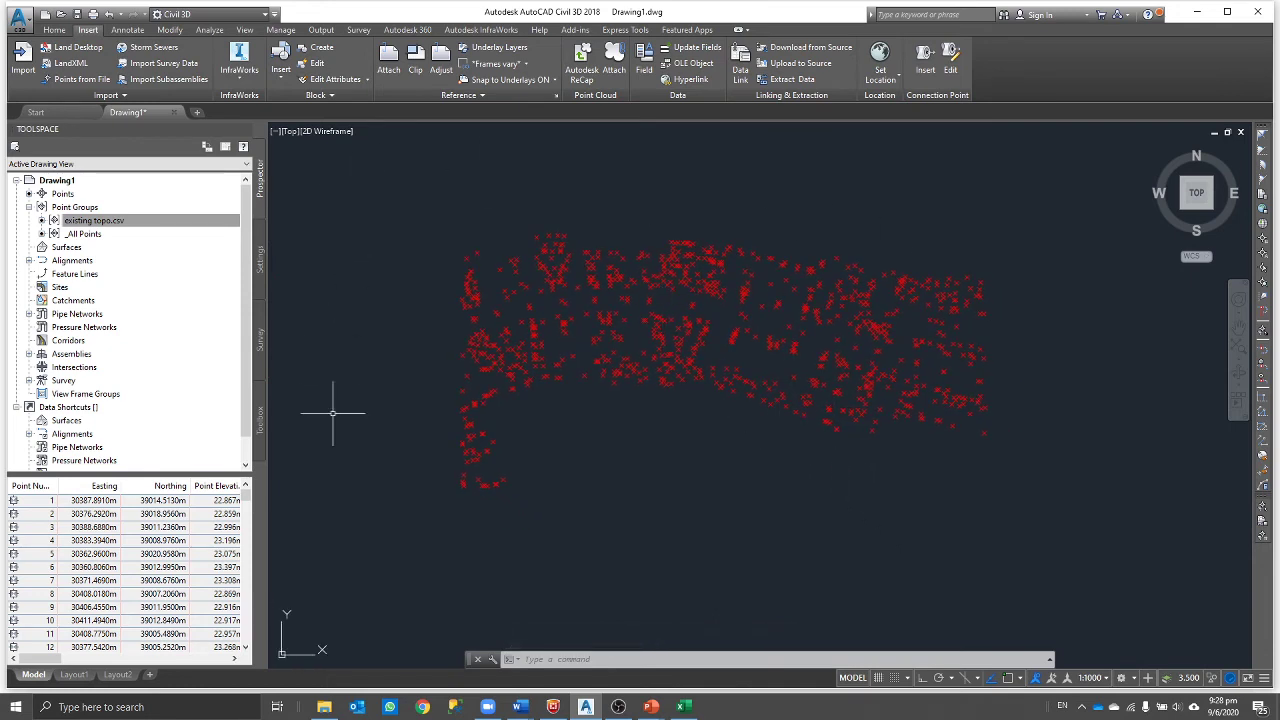